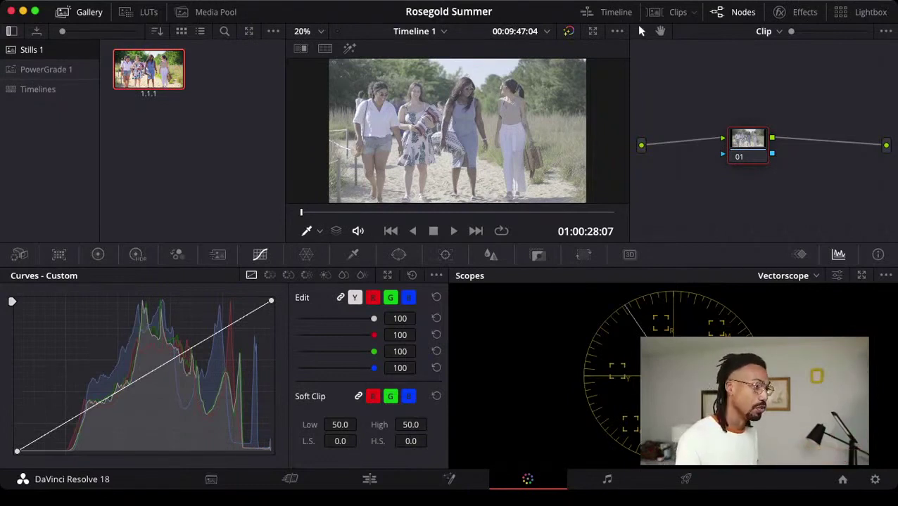
# Move node 01 up and closer to the source input in the node graph.
pyautogui.moveTo(747, 138); pyautogui.dragTo(709, 104)
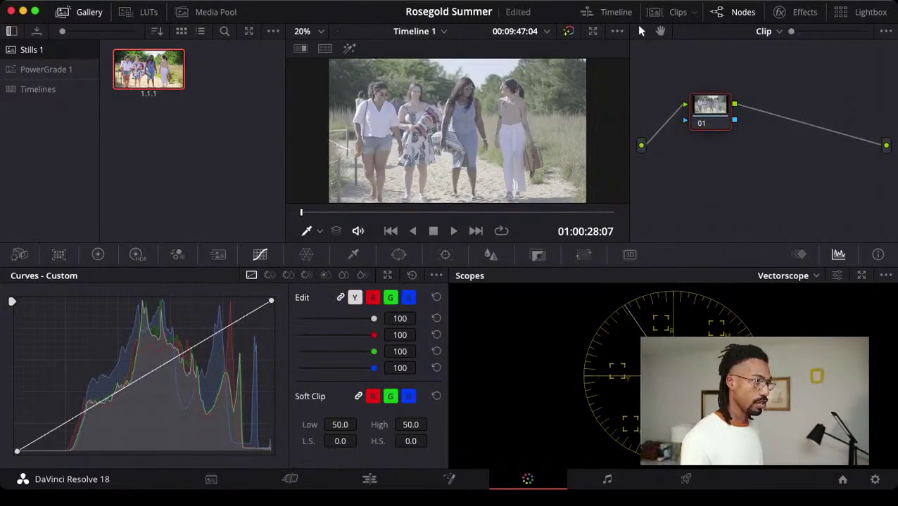
pyautogui.click(733, 12)
pyautogui.click(733, 12)
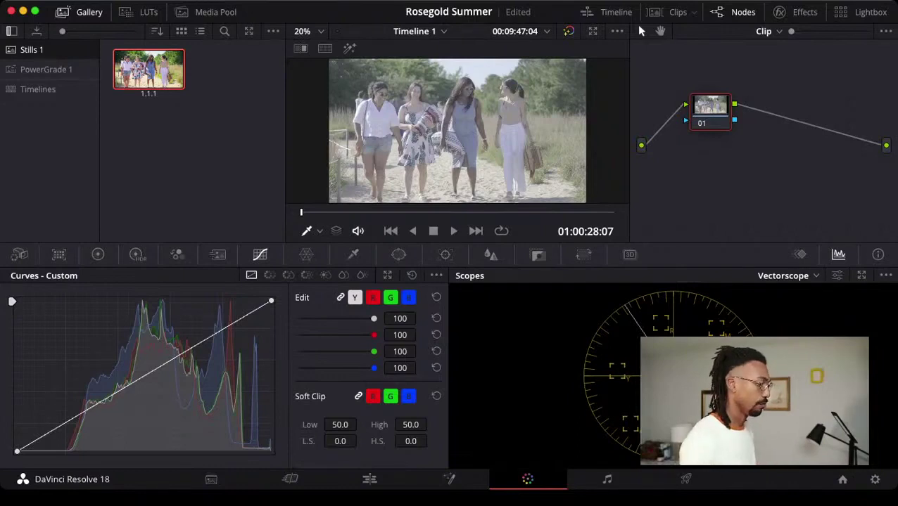
pyautogui.moveTo(710, 109)
pyautogui.mouseDown()
pyautogui.moveTo(712, 90)
pyautogui.moveTo(709, 99)
pyautogui.mouseUp()
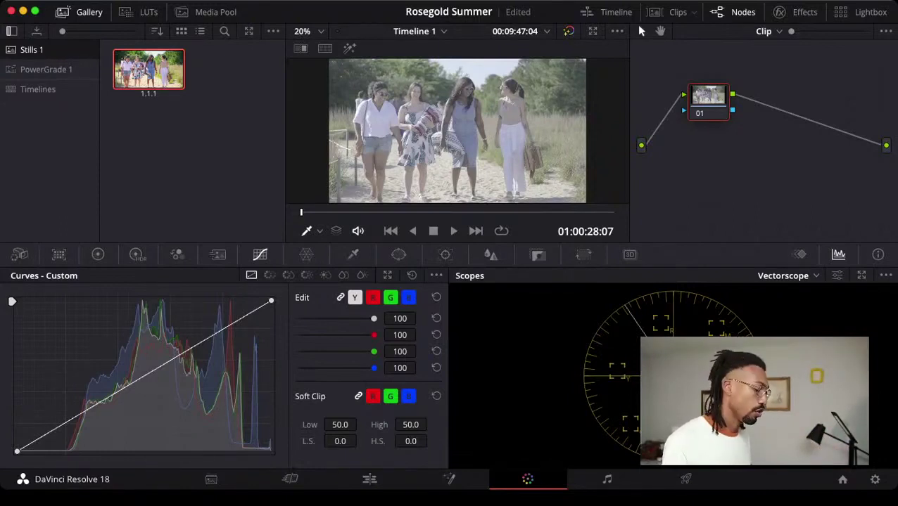
pyautogui.press('super+s')
# Nudge node 01 nearer the source input and add two serial nodes after it.
pyautogui.moveTo(708, 100); pyautogui.dragTo(701, 96)
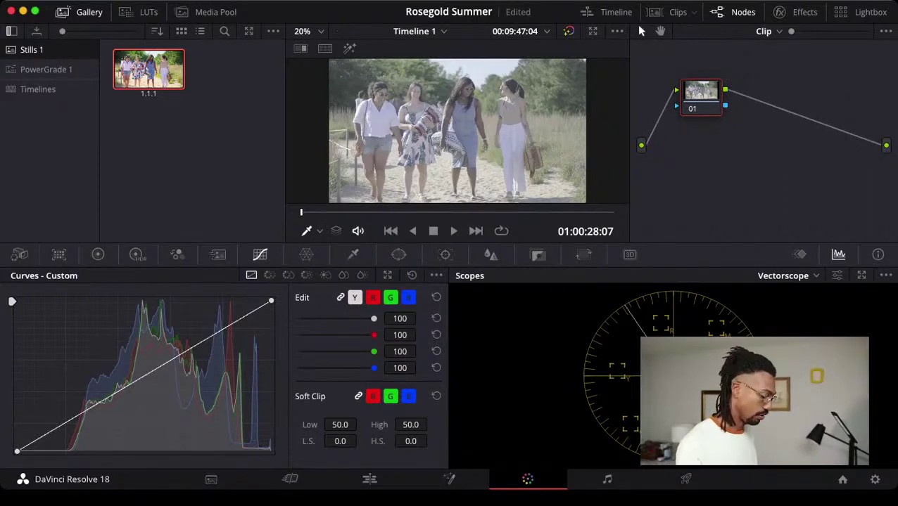
pyautogui.hotkey('alt', 's')
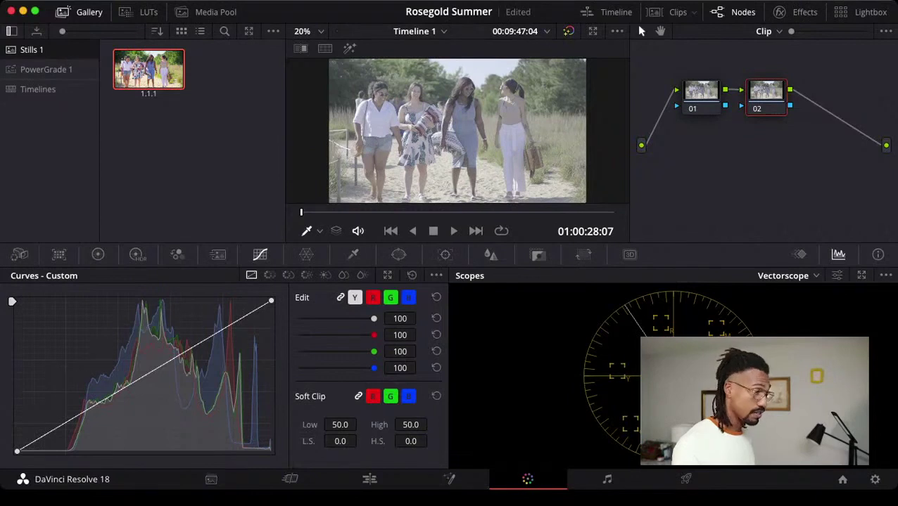
pyautogui.hotkey('alt', 's')
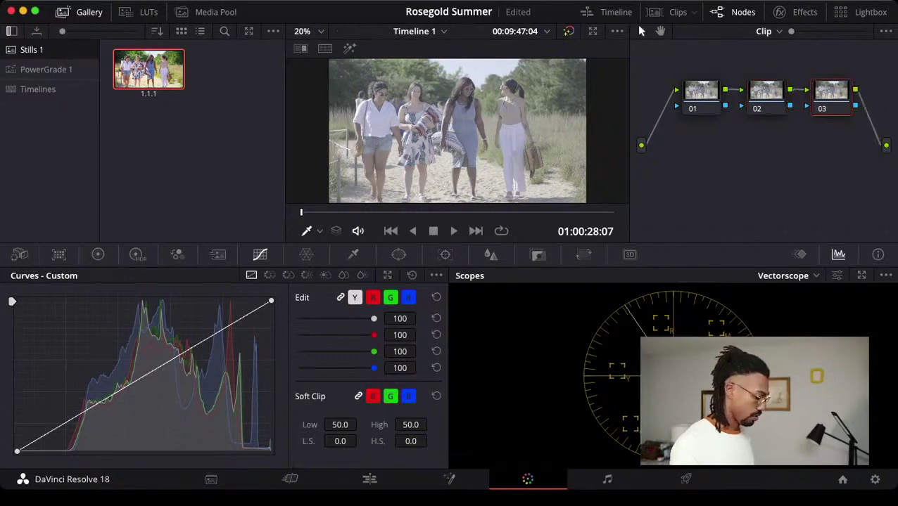
pyautogui.press('Delete')
pyautogui.press('Delete')
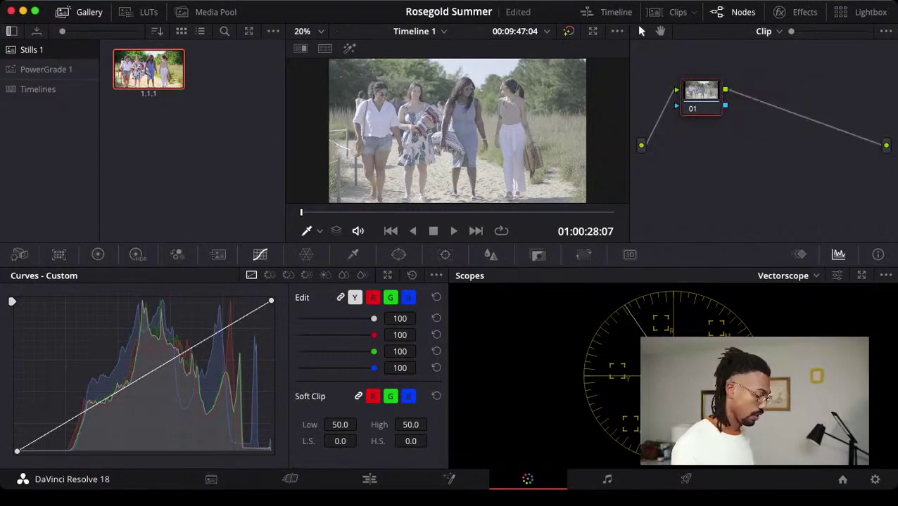
pyautogui.press('super+z')
pyautogui.press('super+z')
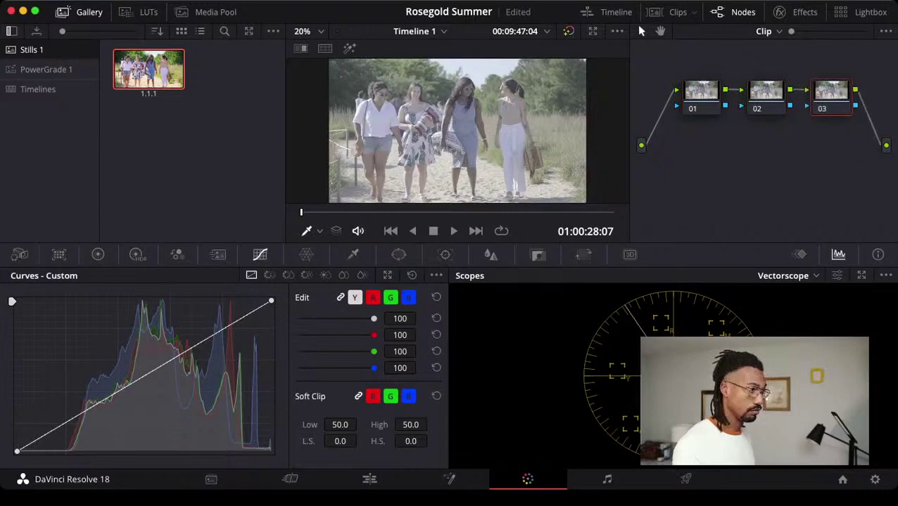
# Select node 01 and bring up its Primaries log wheels, with the viewer fitted to the whole image.
pyautogui.moveTo(701, 96)
pyautogui.mouseDown()
pyautogui.moveTo(711, 90)
pyautogui.moveTo(703, 96)
pyautogui.mouseUp()
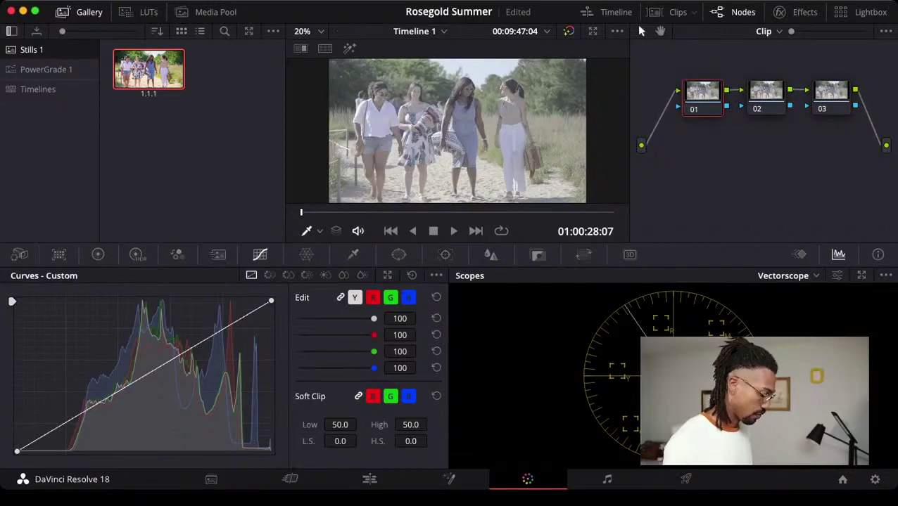
pyautogui.hotkey('alt', 'z')
pyautogui.press('z')
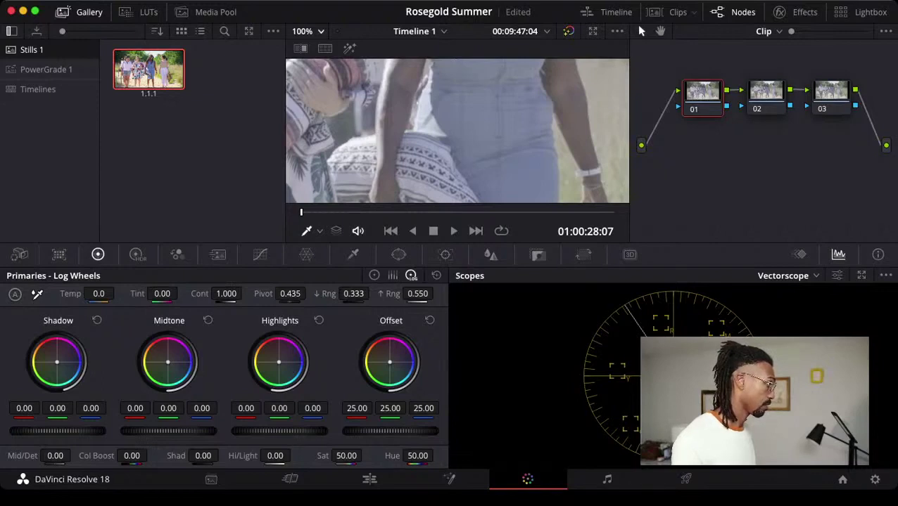
pyautogui.press('z')
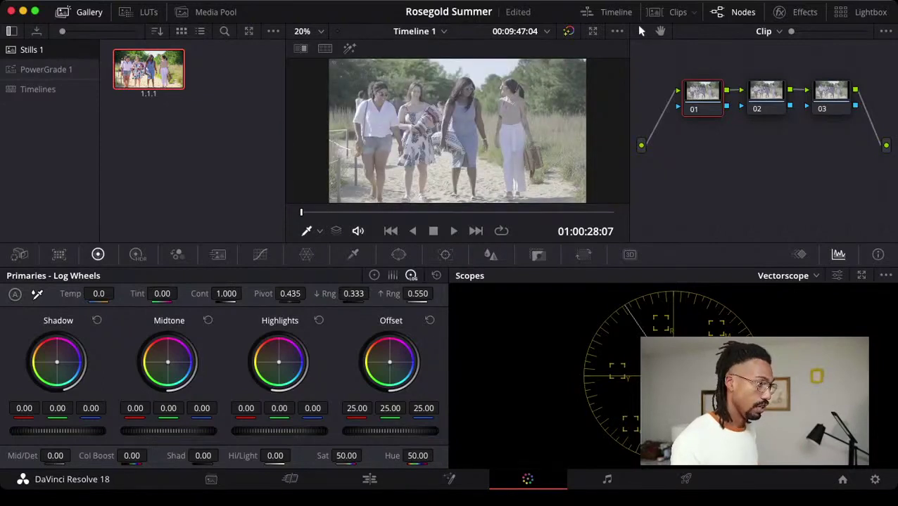
# Spread nodes 01, 02 and 03 further apart along the chain in the node graph.
pyautogui.moveTo(702, 99); pyautogui.dragTo(695, 104)
pyautogui.moveTo(765, 96); pyautogui.dragTo(769, 104)
pyautogui.moveTo(831, 93); pyautogui.dragTo(841, 101)
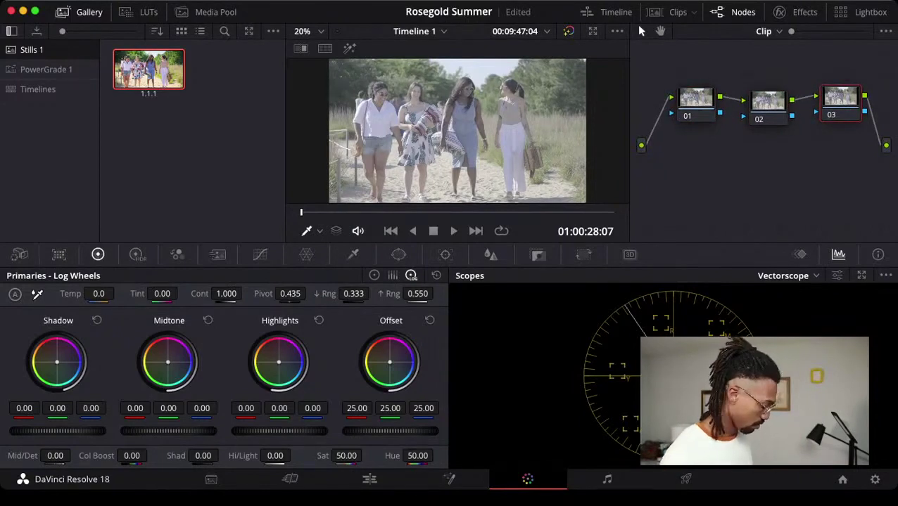
pyautogui.moveTo(768, 101); pyautogui.dragTo(775, 99)
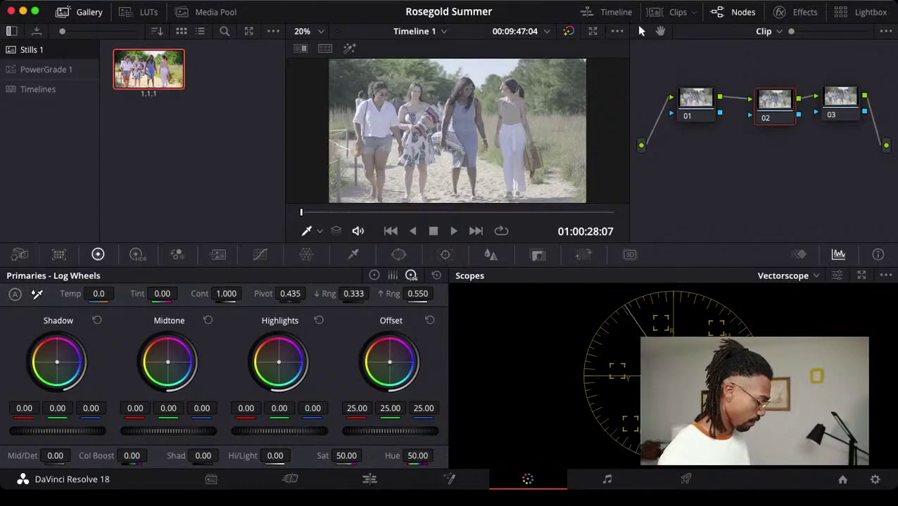
pyautogui.hotkey('shift', 's')
pyautogui.moveTo(774, 102); pyautogui.dragTo(780, 101)
pyautogui.press('super+z')
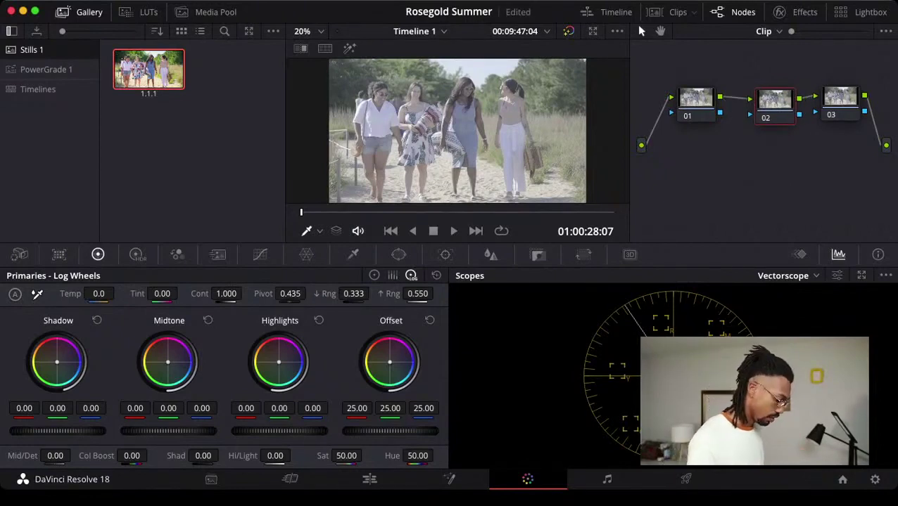
# Bring nodes 01 and 02 closer together and insert a new serial node before node 01.
pyautogui.moveTo(775, 103); pyautogui.dragTo(768, 104)
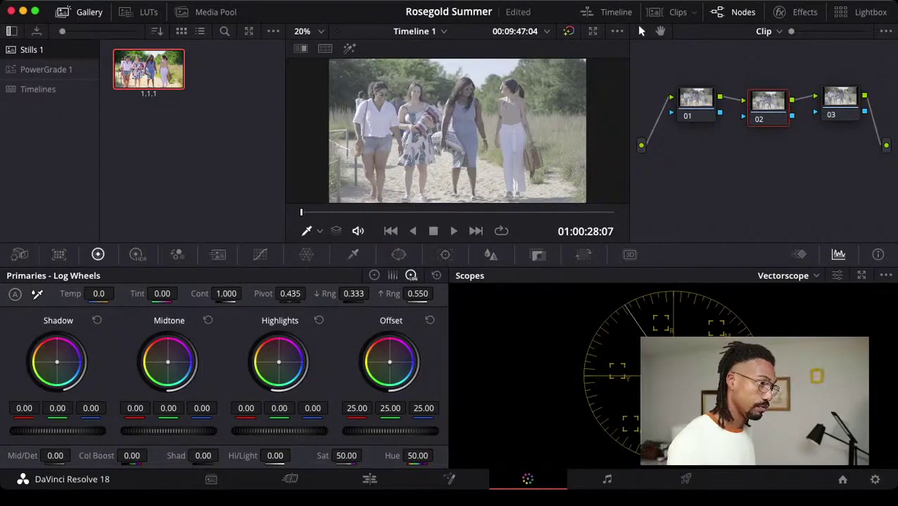
pyautogui.moveTo(695, 102); pyautogui.dragTo(702, 105)
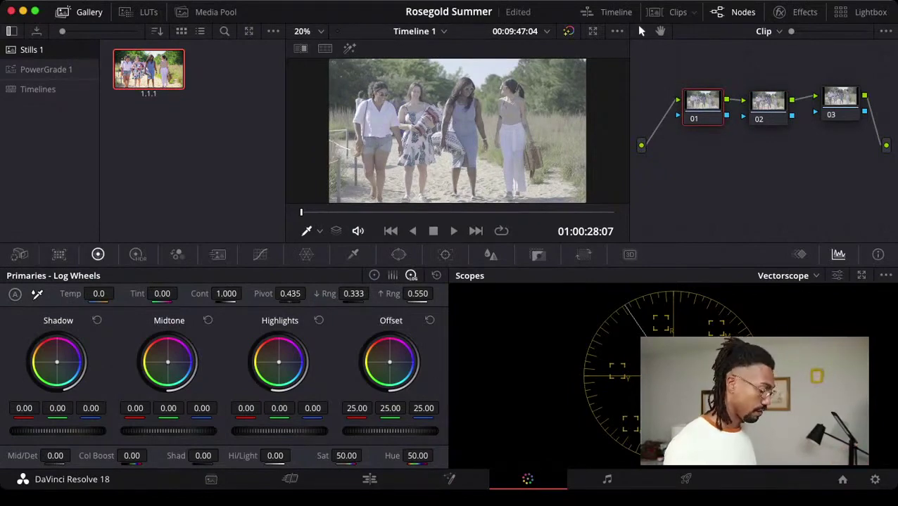
pyautogui.hotkey('shift', 's')
pyautogui.moveTo(702, 106); pyautogui.dragTo(704, 106)
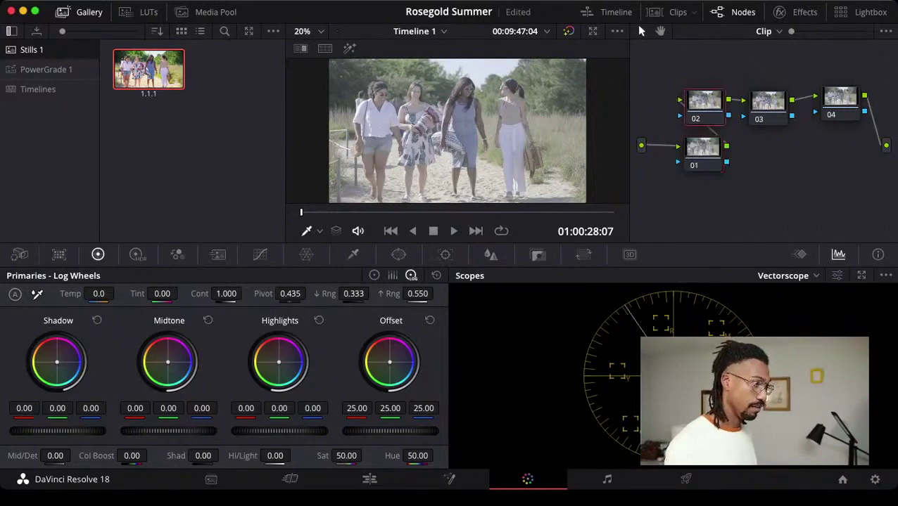
# Rearrange the four nodes with node 01 above the source, node 02 beside it, node 03 lower and node 04 near the output.
pyautogui.moveTo(702, 148); pyautogui.dragTo(692, 141)
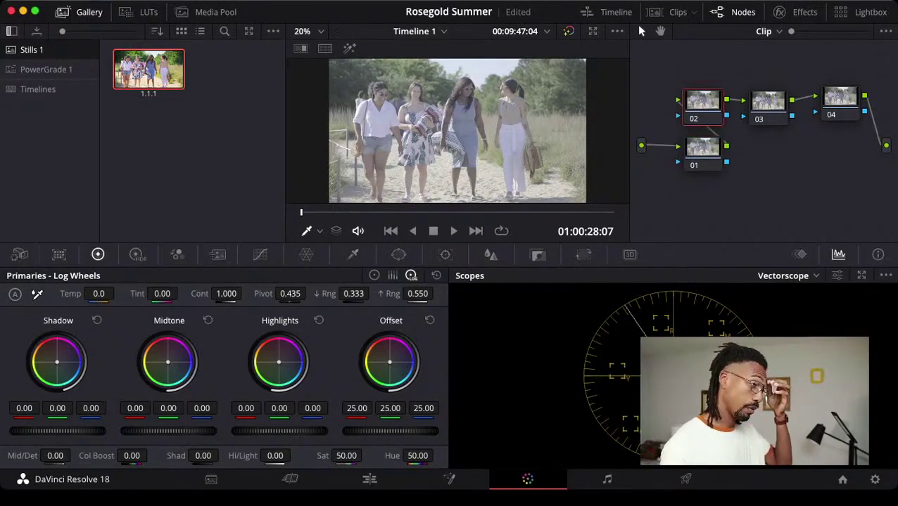
pyautogui.moveTo(703, 105); pyautogui.dragTo(718, 95)
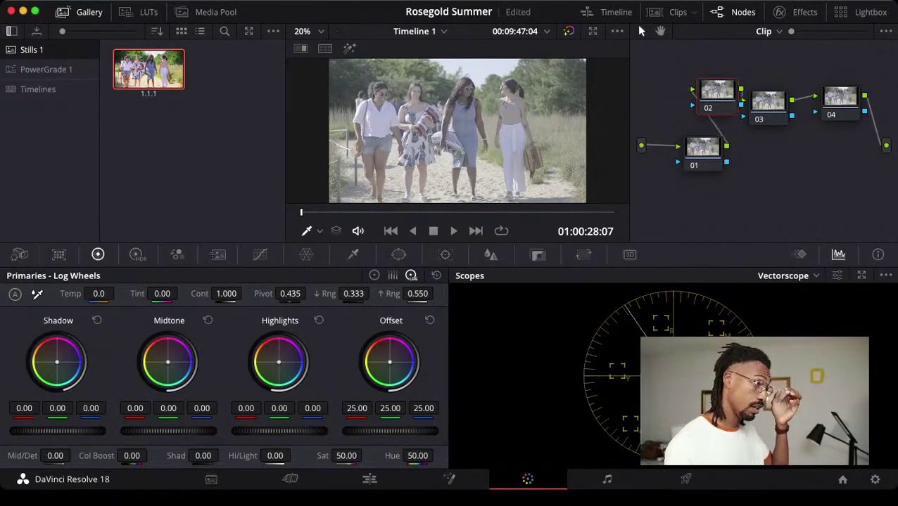
pyautogui.moveTo(703, 148); pyautogui.dragTo(679, 131)
pyautogui.moveTo(659, 95); pyautogui.dragTo(717, 154)
pyautogui.moveTo(766, 101); pyautogui.dragTo(795, 152)
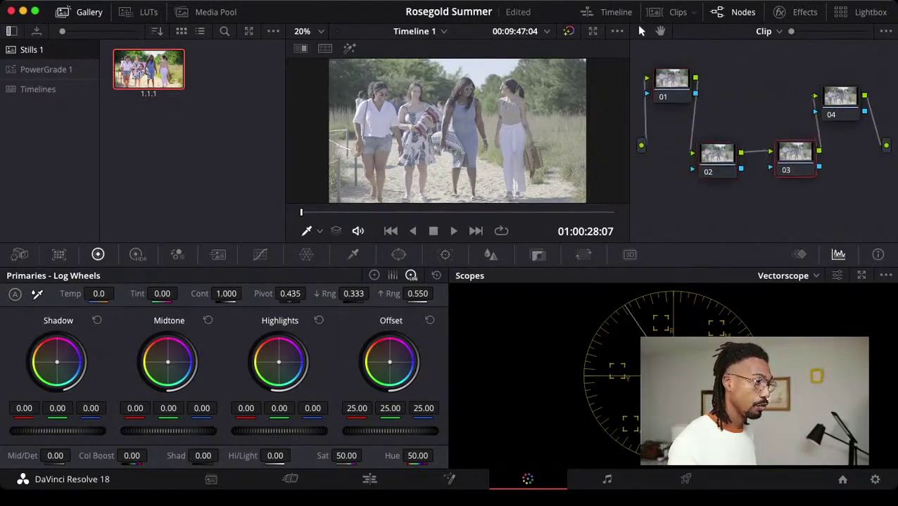
pyautogui.moveTo(840, 97); pyautogui.dragTo(884, 87)
pyautogui.moveTo(717, 153); pyautogui.dragTo(744, 81)
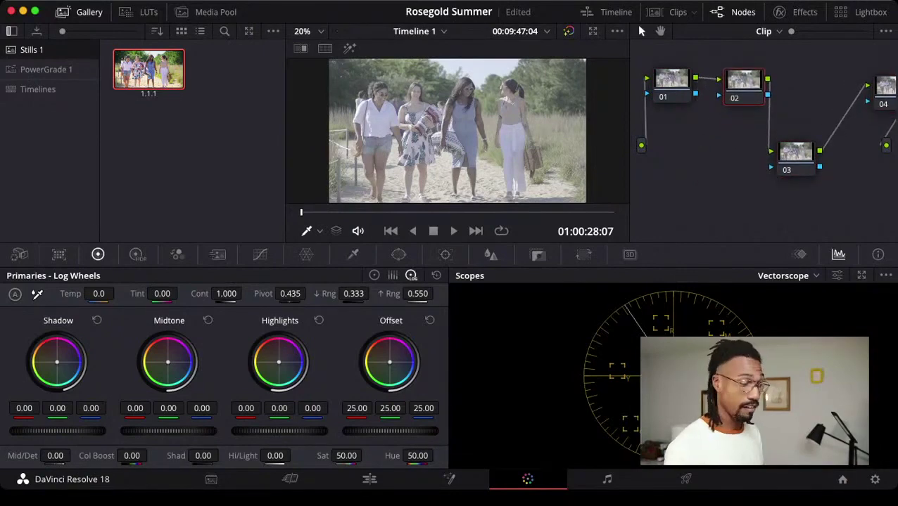
pyautogui.moveTo(795, 152); pyautogui.dragTo(784, 153)
pyautogui.moveTo(886, 87); pyautogui.dragTo(845, 89)
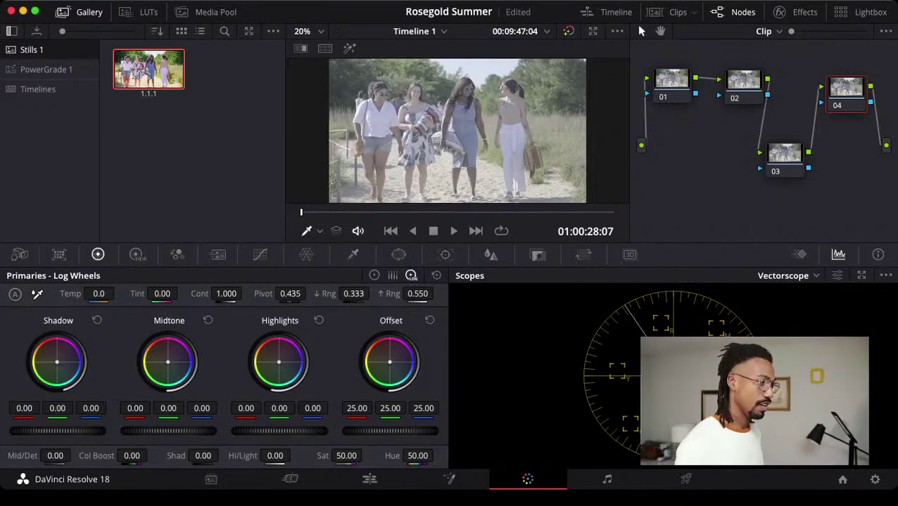
# Fine-tune the layout by placing node 02 level with node 01 and node 03 below, between nodes 02 and 04.
pyautogui.moveTo(744, 81); pyautogui.dragTo(735, 85)
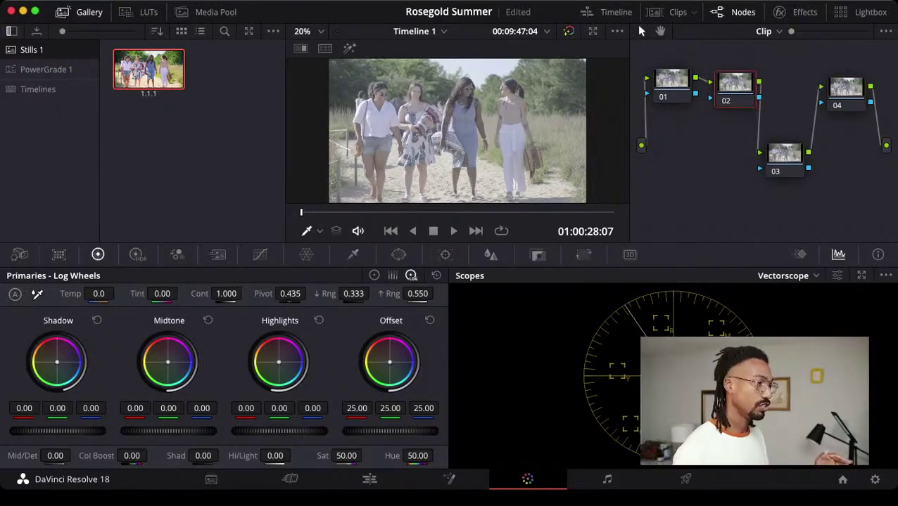
pyautogui.moveTo(735, 84); pyautogui.dragTo(745, 82)
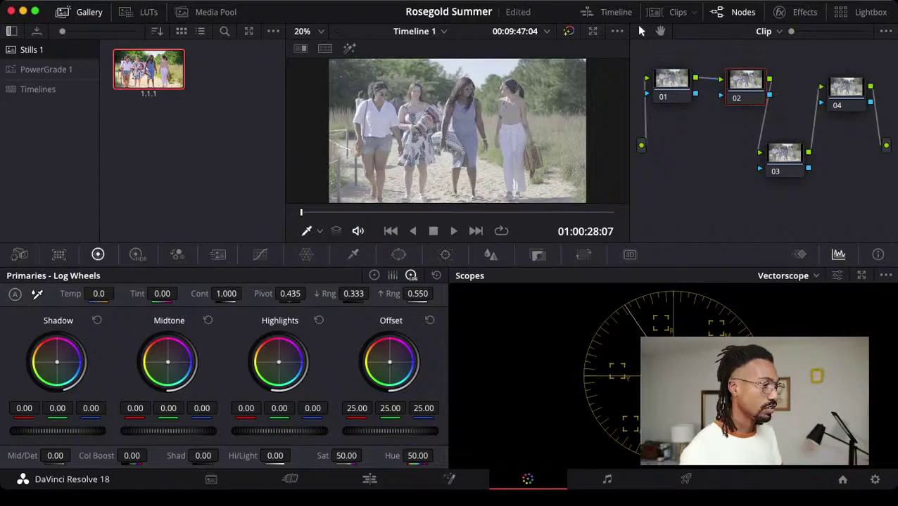
pyautogui.moveTo(746, 79); pyautogui.dragTo(736, 104)
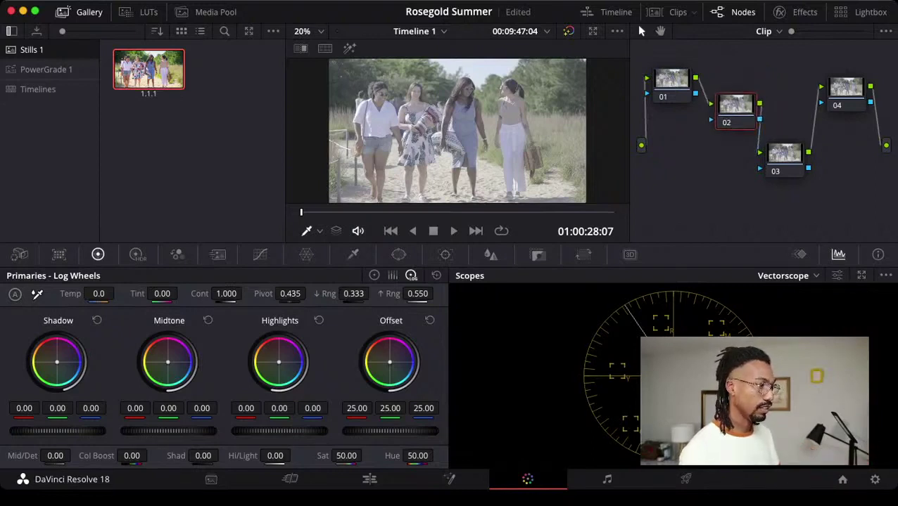
pyautogui.moveTo(784, 153); pyautogui.dragTo(793, 152)
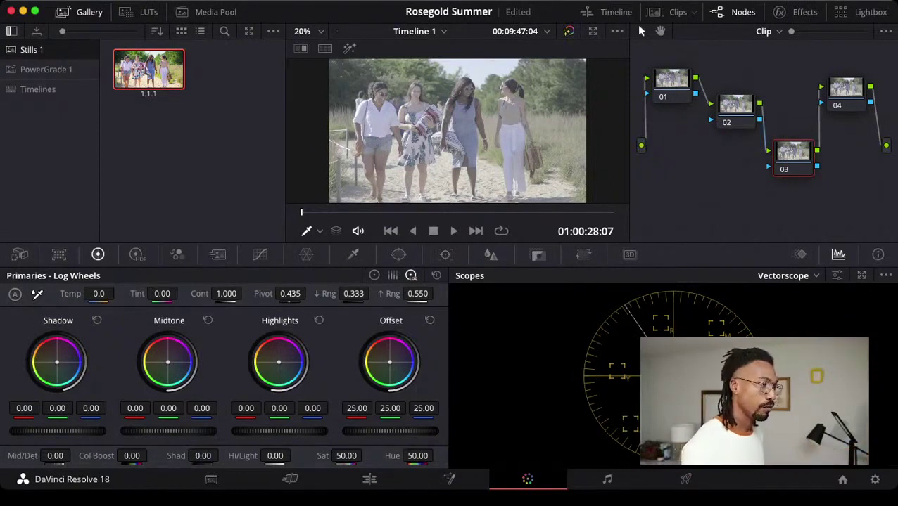
pyautogui.moveTo(793, 151)
pyautogui.mouseDown()
pyautogui.moveTo(788, 133)
pyautogui.moveTo(797, 127)
pyautogui.moveTo(802, 153)
pyautogui.mouseUp()
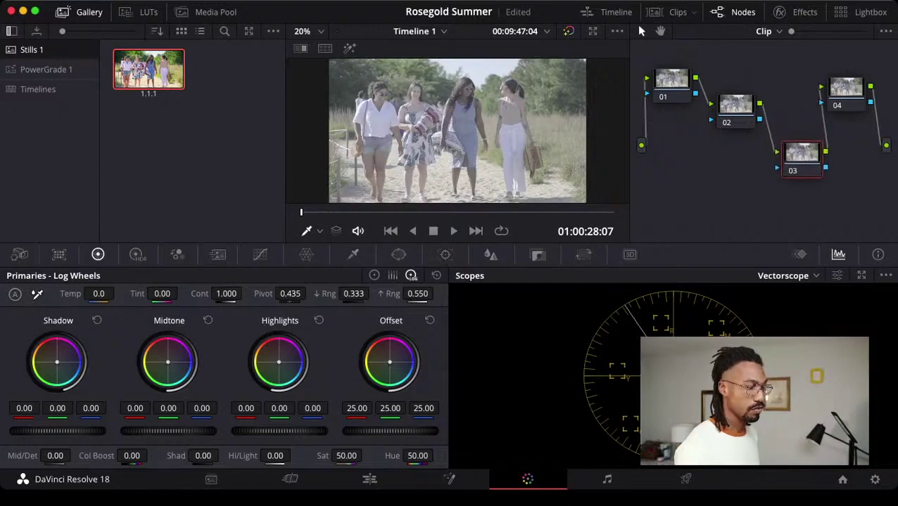
pyautogui.moveTo(736, 104); pyautogui.dragTo(743, 77)
pyautogui.moveTo(802, 153); pyautogui.dragTo(797, 145)
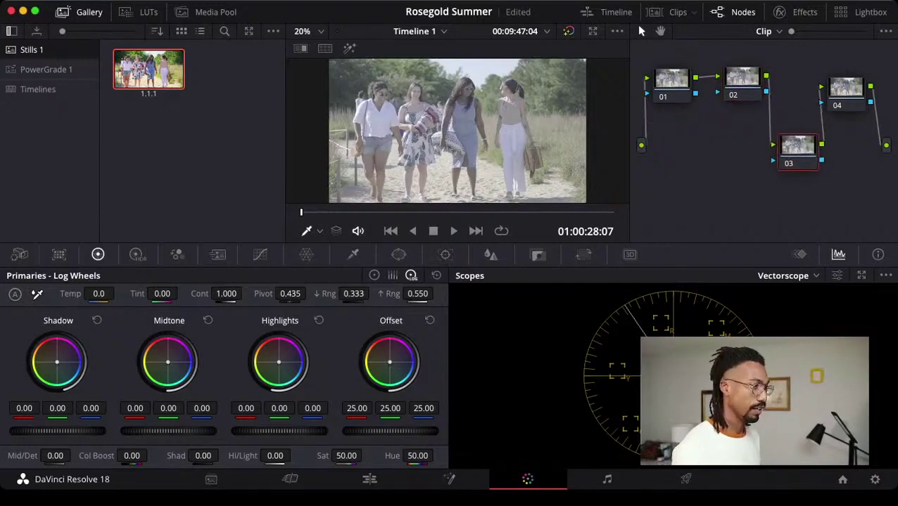
# Lower node 01 slightly and label it "Primaries".
pyautogui.moveTo(671, 79); pyautogui.dragTo(675, 94)
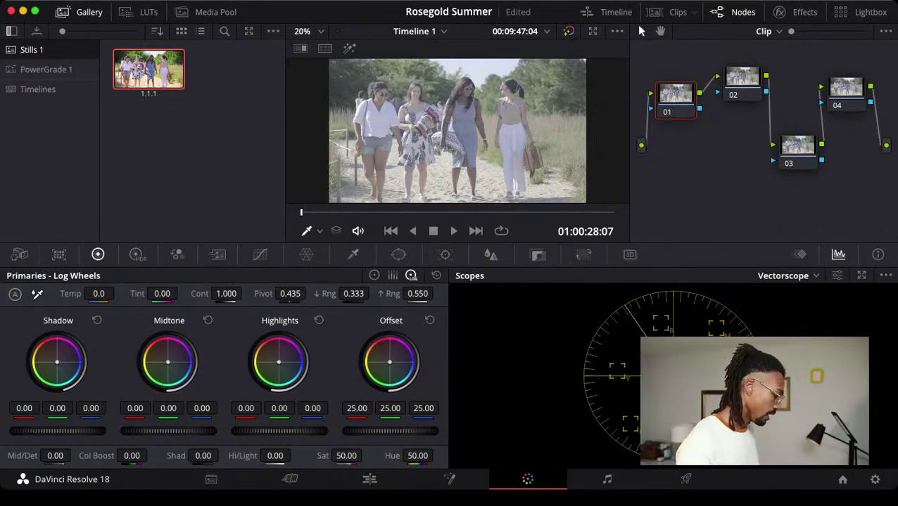
pyautogui.write('Pr')
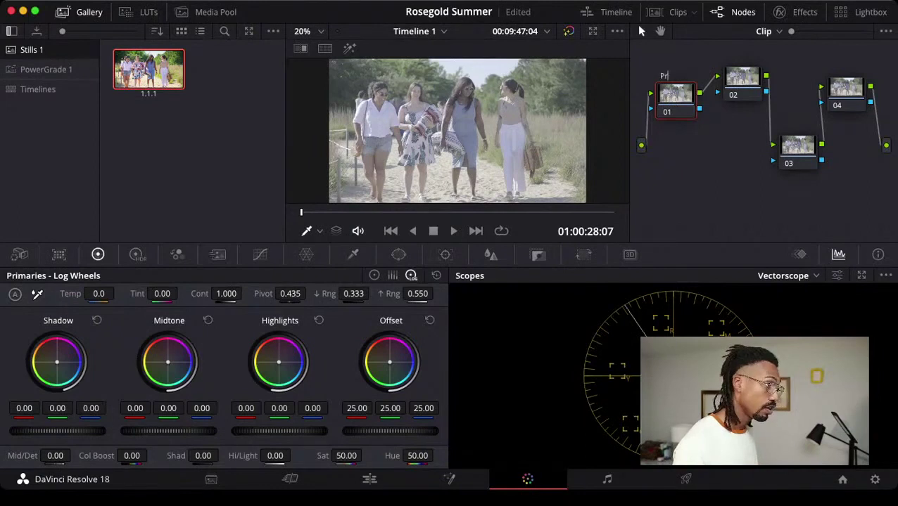
pyautogui.write('imaries')
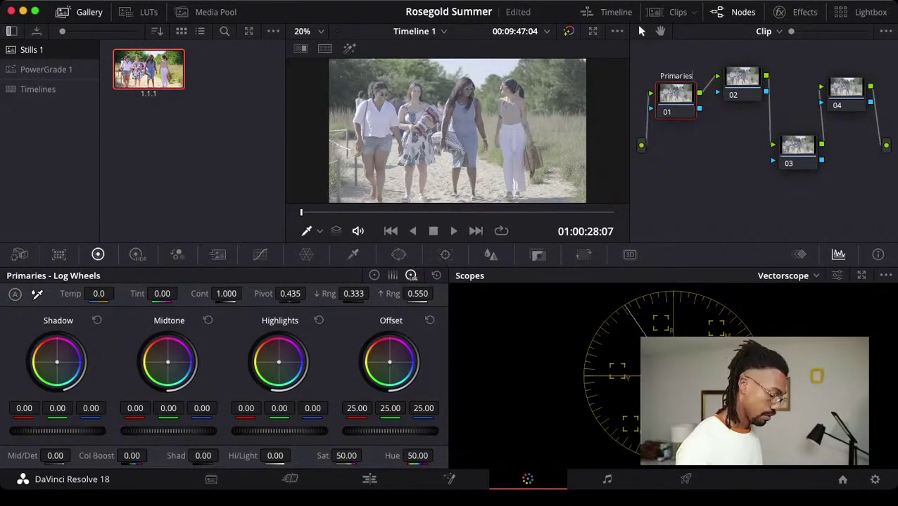
pyautogui.press('Return')
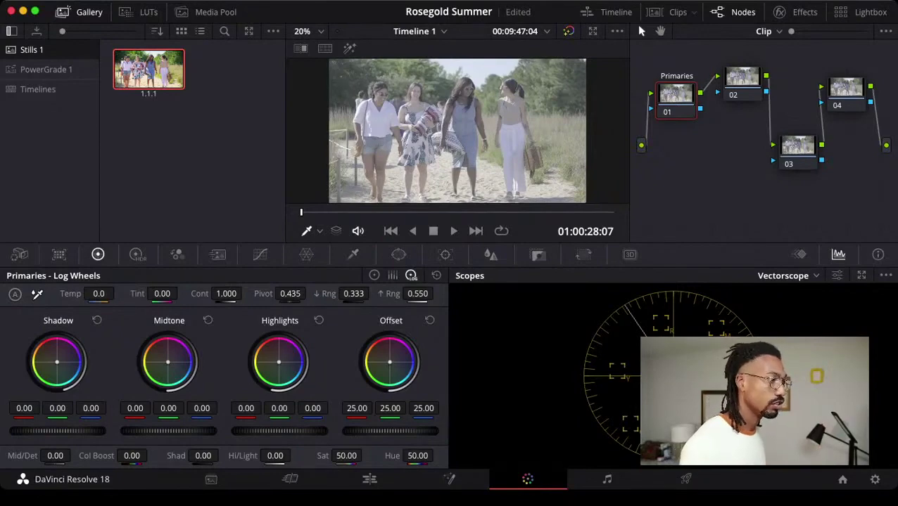
# Label node 02 "Curves" and shift it slightly closer to the Primaries node.
pyautogui.click(742, 78)
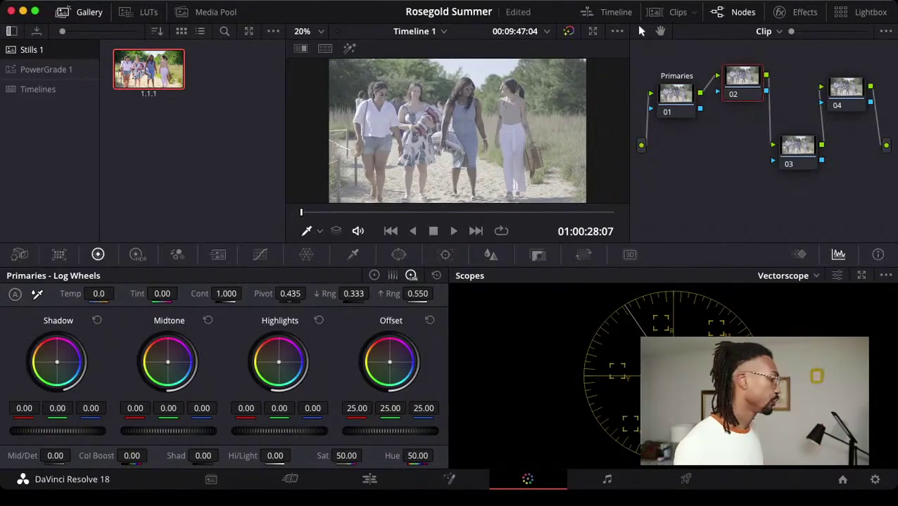
pyautogui.moveTo(742, 79)
pyautogui.mouseDown()
pyautogui.moveTo(735, 137)
pyautogui.moveTo(744, 79)
pyautogui.mouseUp()
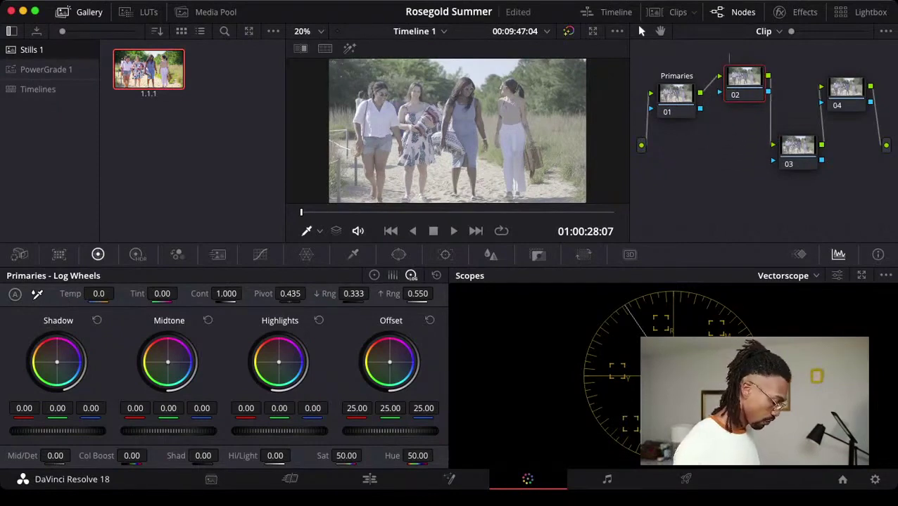
pyautogui.write('Curves')
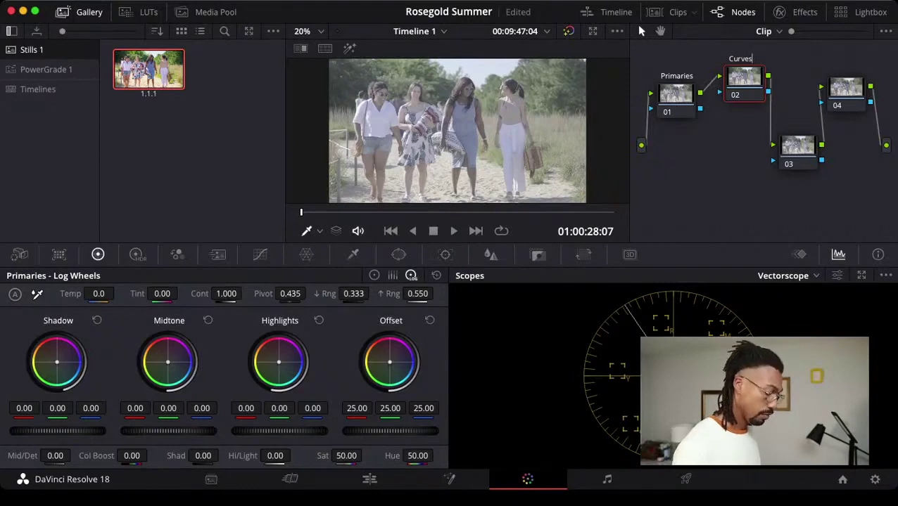
pyautogui.press('Return')
pyautogui.moveTo(745, 79); pyautogui.dragTo(734, 76)
# Move node 03 closer beneath the Curves node and label it "Vig".
pyautogui.moveTo(798, 146); pyautogui.dragTo(767, 140)
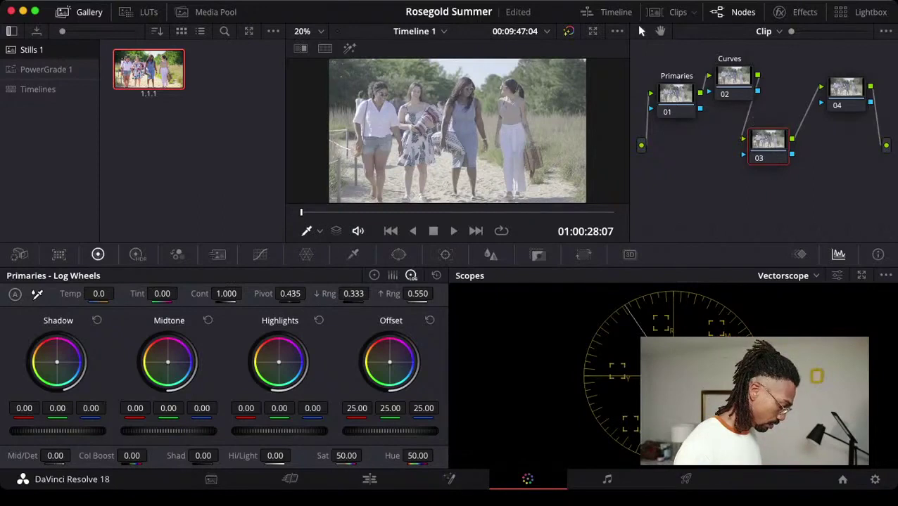
pyautogui.write('Vig')
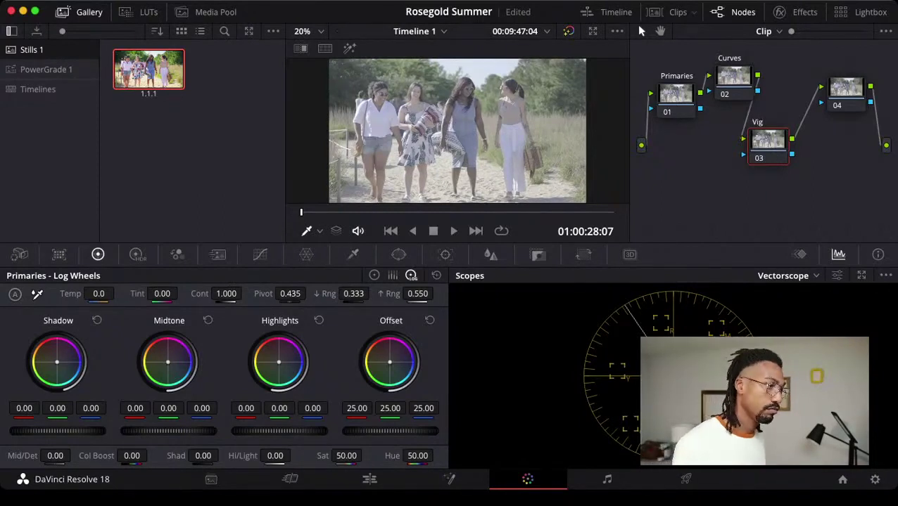
# Label node 04 "LUT".
pyautogui.click(846, 88)
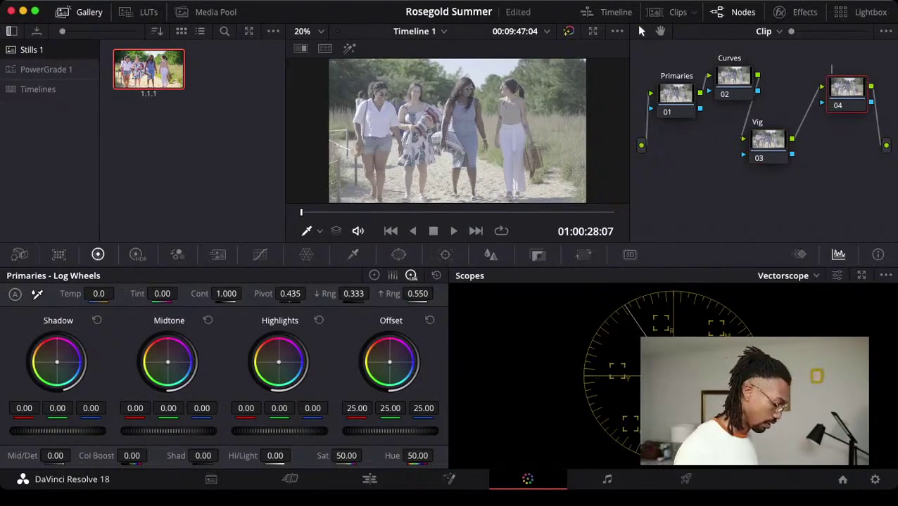
pyautogui.write('LUT')
pyautogui.press('Return')
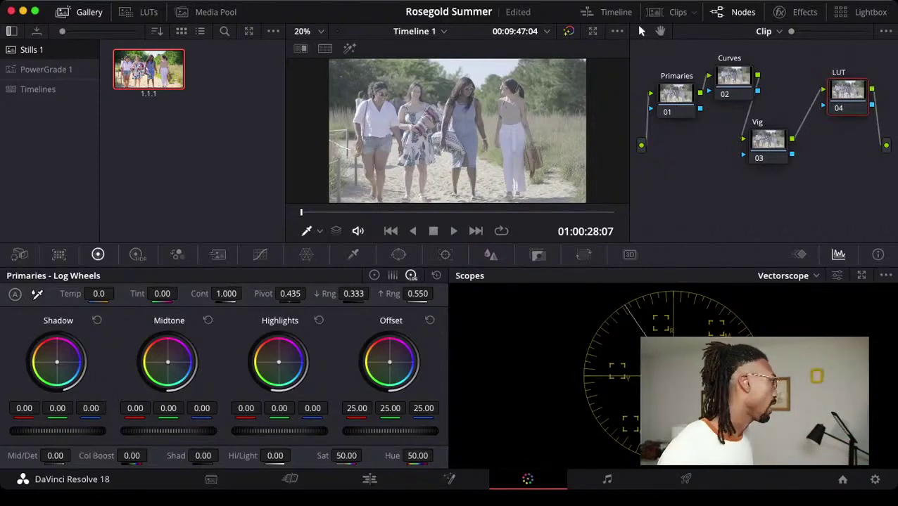
# Show the LUT library and relabel node 04 as "Rec 709".
pyautogui.click(140, 12)
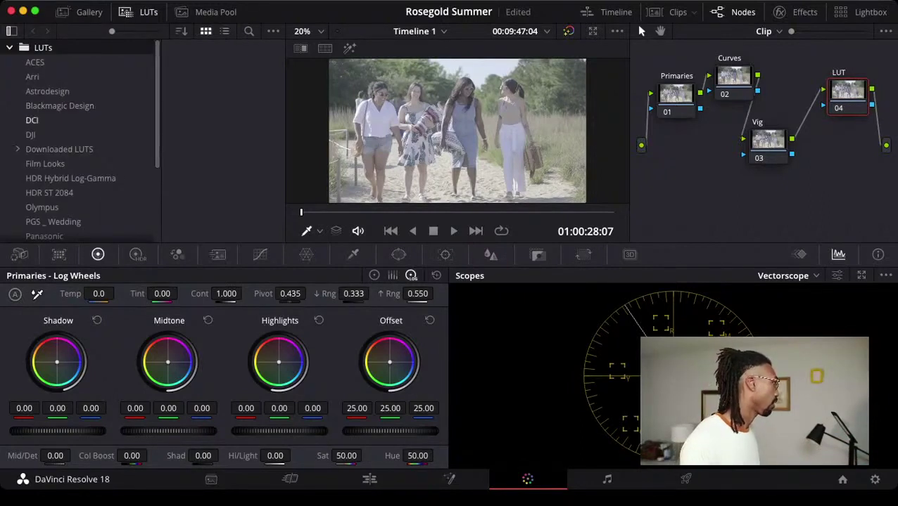
pyautogui.scroll(-3, 31, 137)
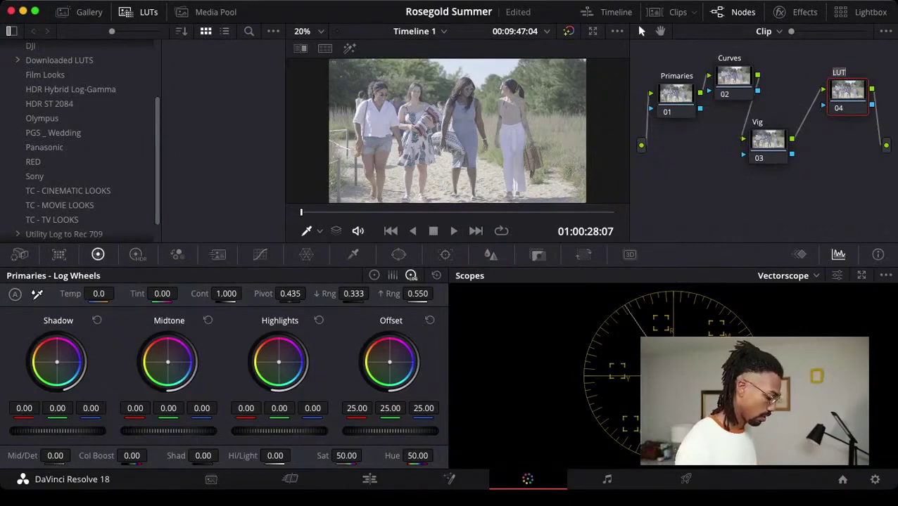
pyautogui.write('Rec')
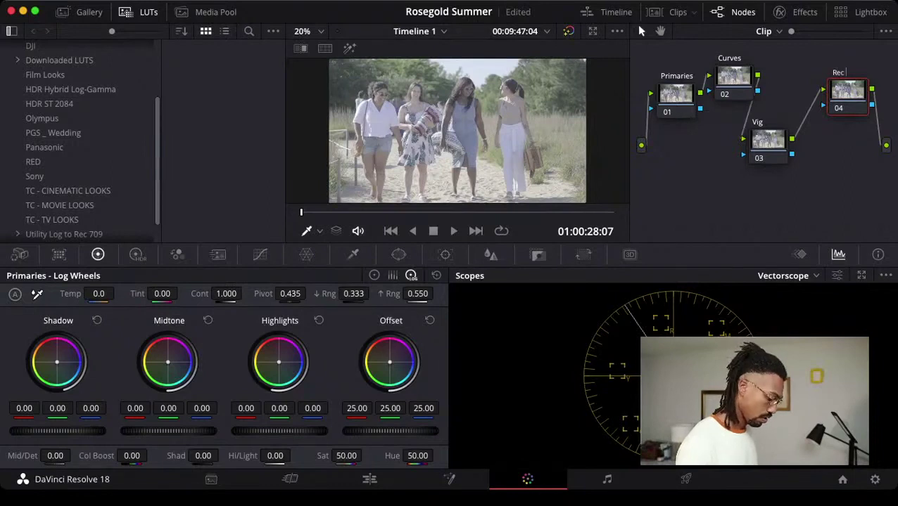
pyautogui.write(' 709')
pyautogui.press('Return')
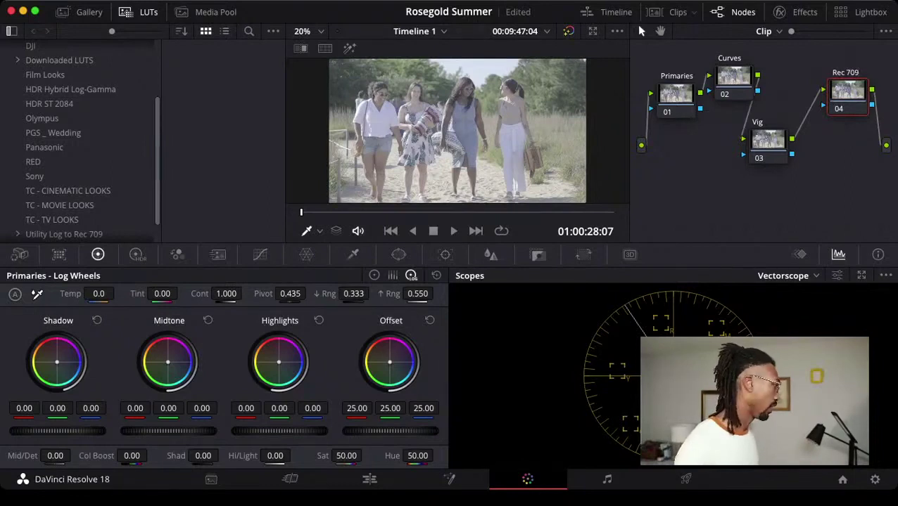
# Look through the folders of the LUT library for the one holding the camera's conversion LUTs.
pyautogui.scroll(-2, 71, 176)
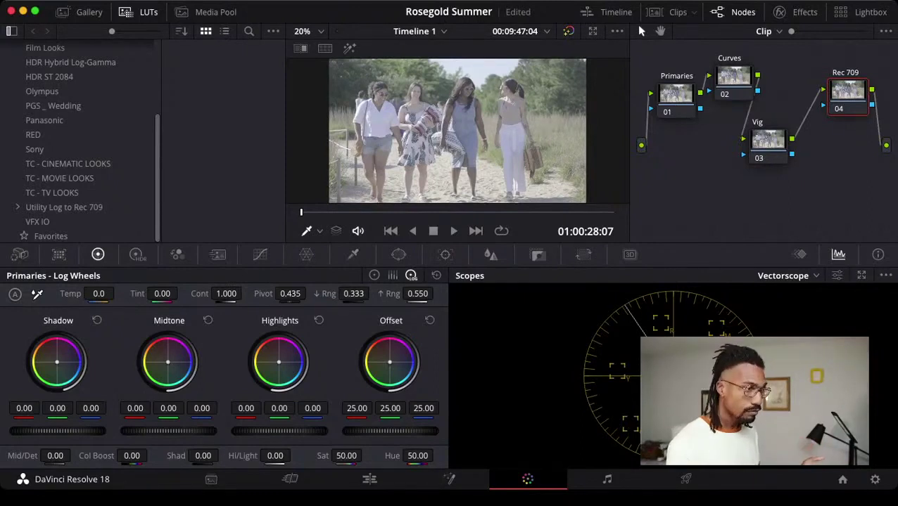
pyautogui.click(59, 178)
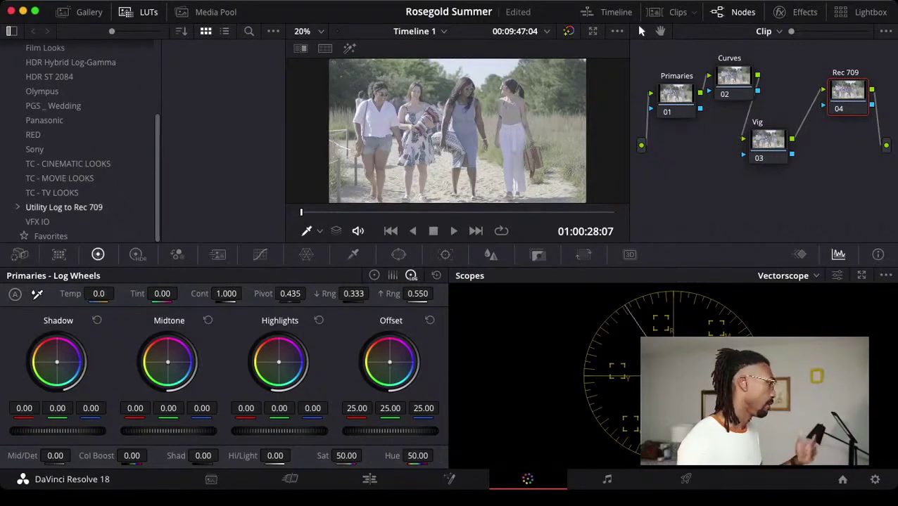
pyautogui.scroll(3, 63, 176)
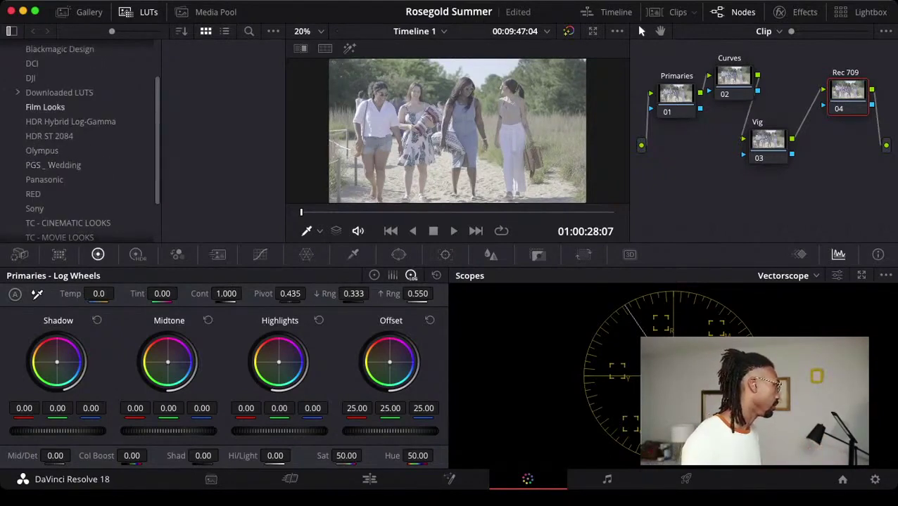
pyautogui.scroll(3, 64, 107)
pyautogui.scroll(-6, 63, 106)
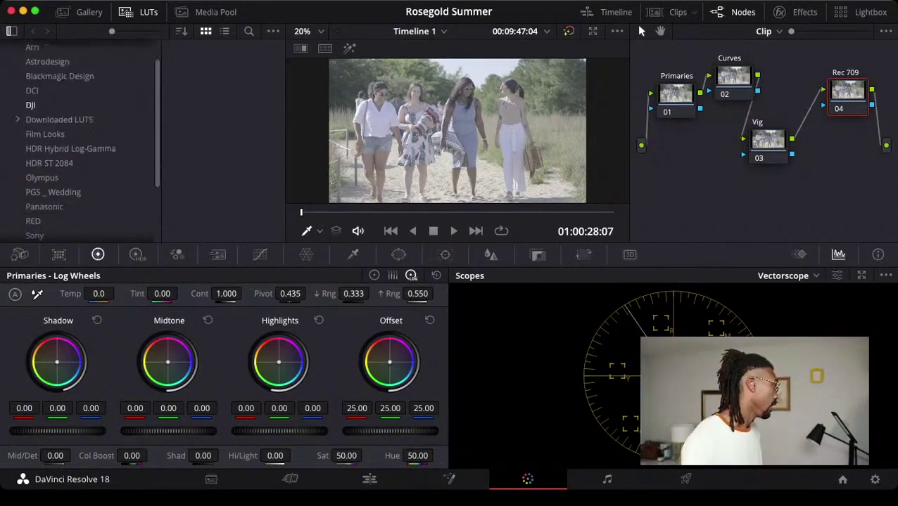
pyautogui.scroll(4, 63, 112)
pyautogui.scroll(-4, 63, 113)
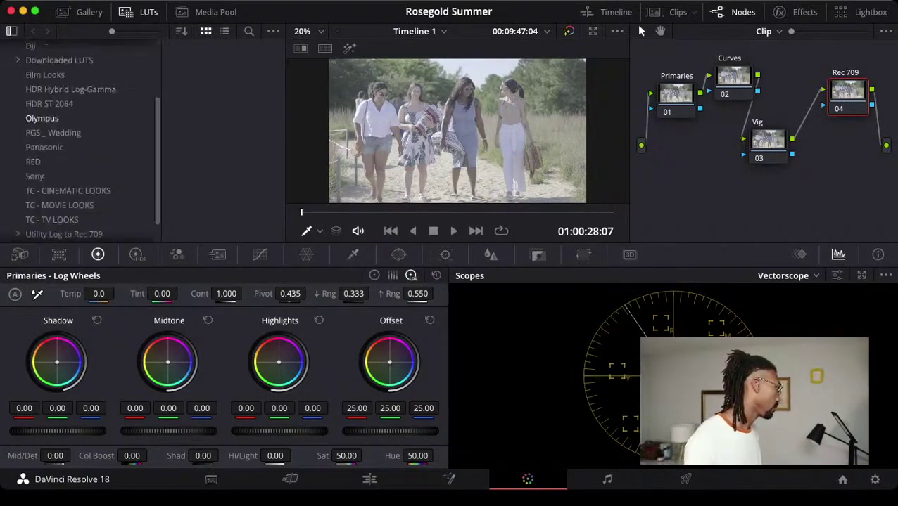
pyautogui.scroll(4, 63, 113)
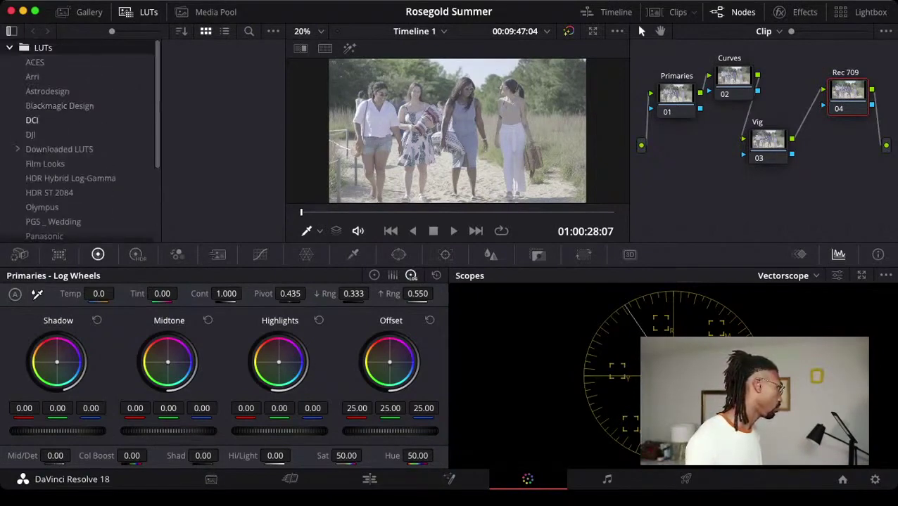
# Apply the third XT3 LUT from the X-T3 folder of Downloaded LUTS to the Rec 709 node.
pyautogui.click(60, 149)
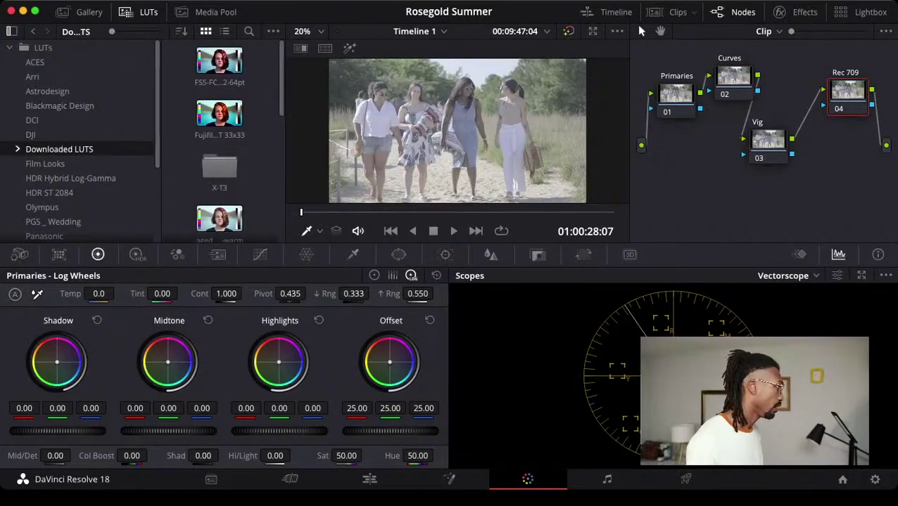
pyautogui.scroll(-2, 223, 141)
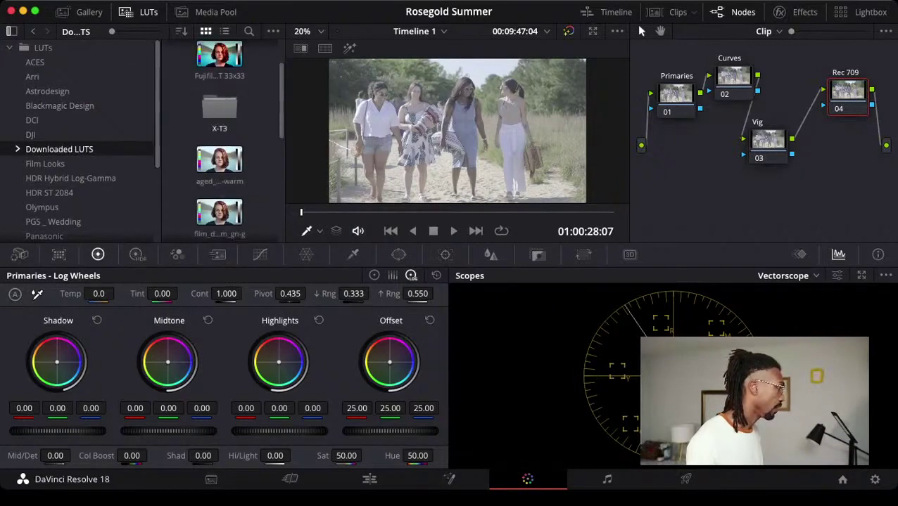
pyautogui.doubleClick(219, 109)
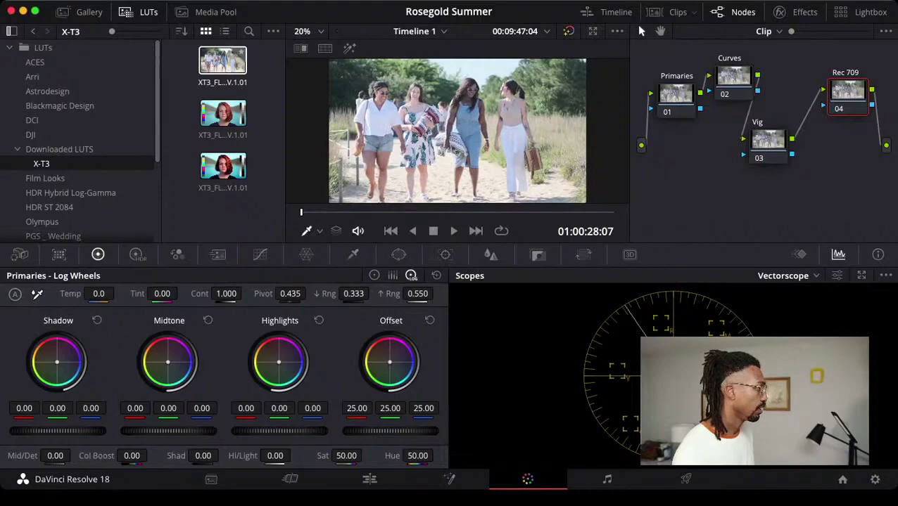
pyautogui.click(223, 166)
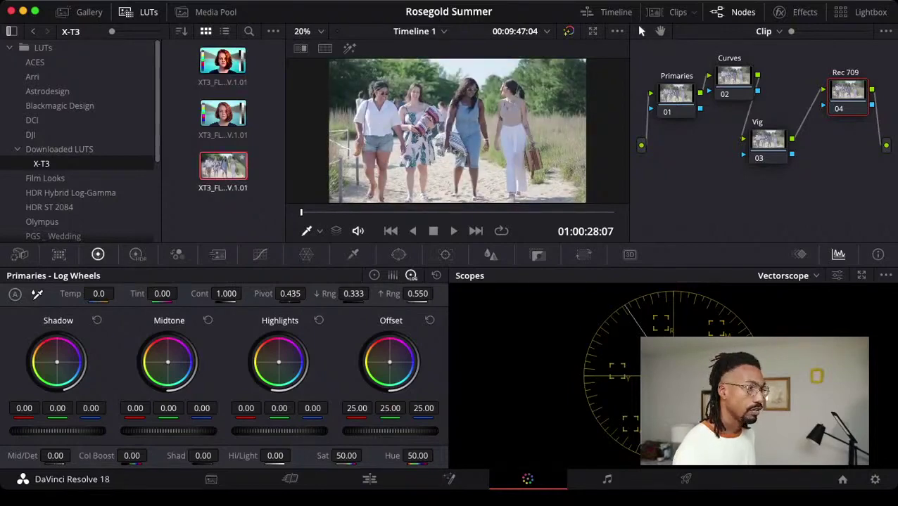
pyautogui.doubleClick(223, 166)
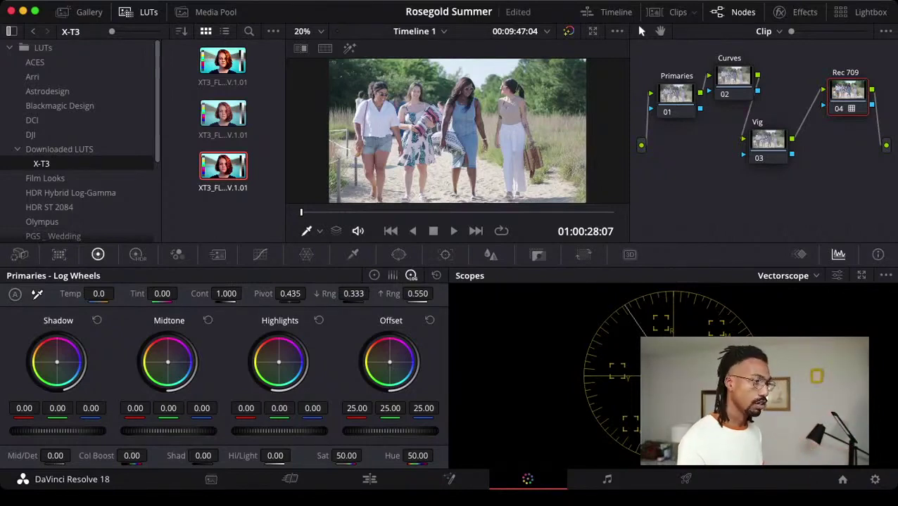
# Space out the node tree by lowering Rec 709 slightly, moving Vig beside it and shifting Curves away from Primaries.
pyautogui.moveTo(848, 90); pyautogui.dragTo(850, 94)
pyautogui.moveTo(767, 139); pyautogui.dragTo(795, 141)
pyautogui.moveTo(733, 75); pyautogui.dragTo(752, 75)
pyautogui.click(675, 95)
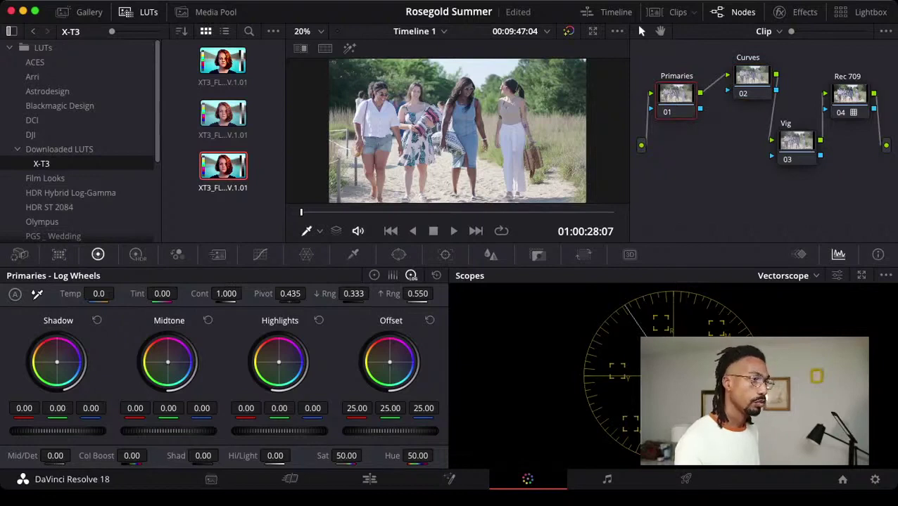
# Compare the clip with and without all grades by toggling the grade bypass off and on twice.
pyautogui.click(849, 95)
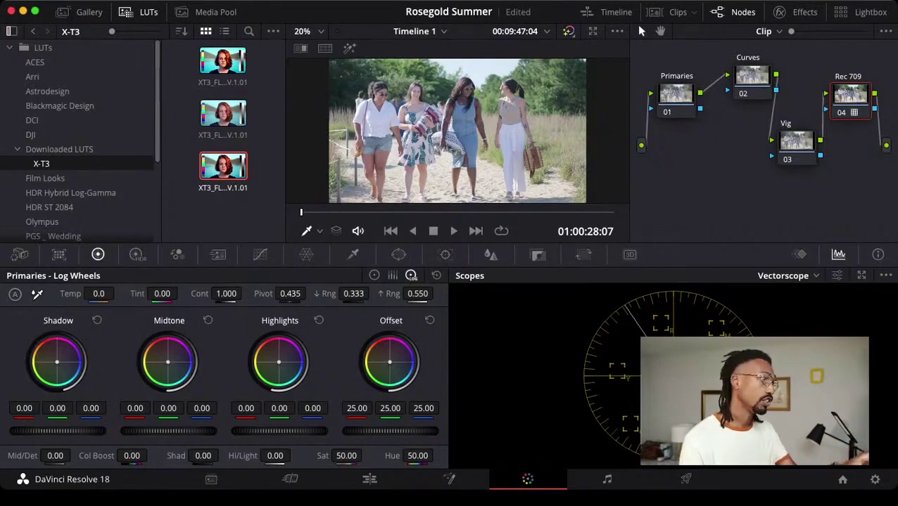
pyautogui.hotkey('shift', 'd')
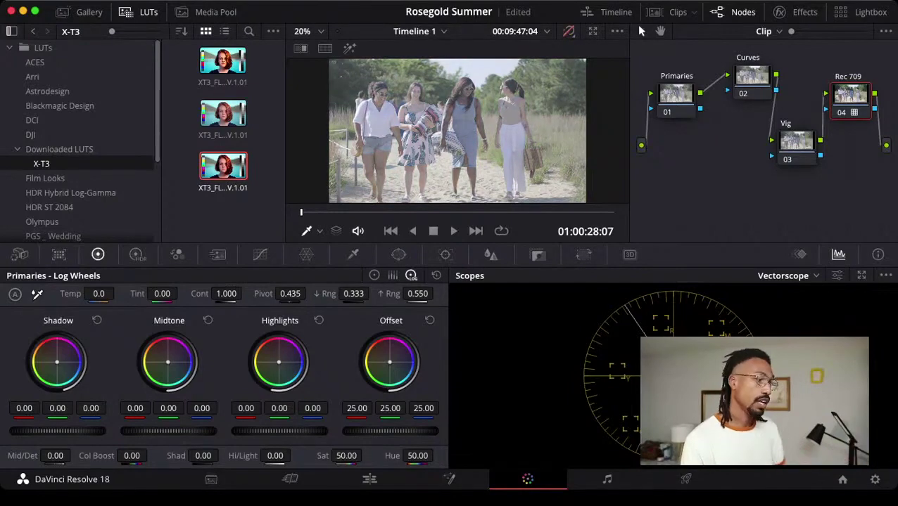
pyautogui.hotkey('shift', 'd')
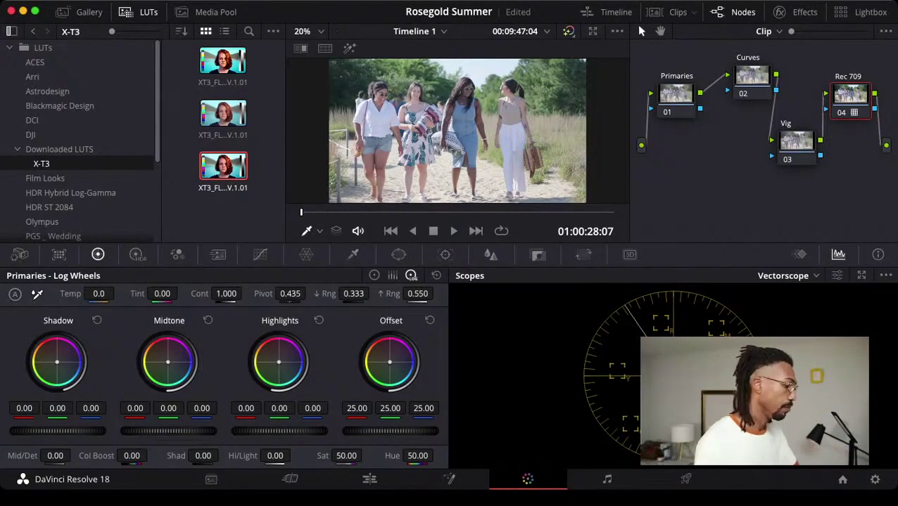
pyautogui.hotkey('shift', 'd')
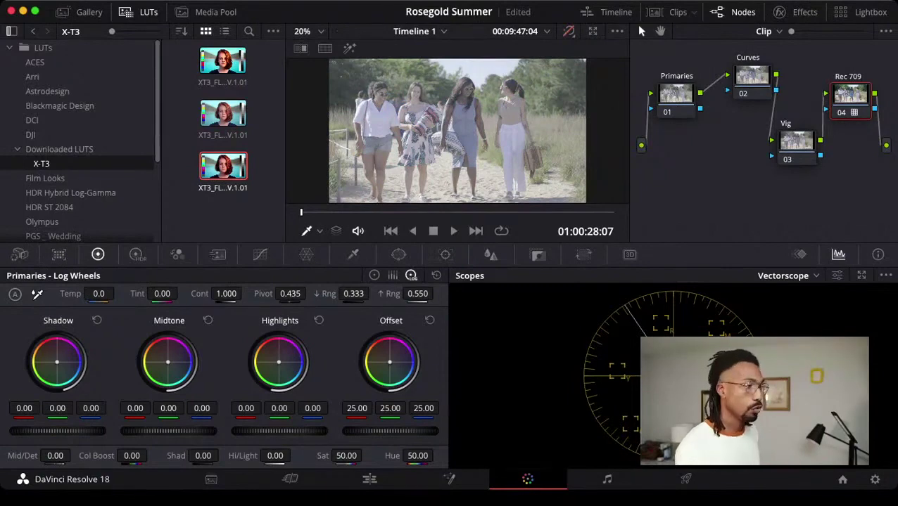
pyautogui.hotkey('shift', 'd')
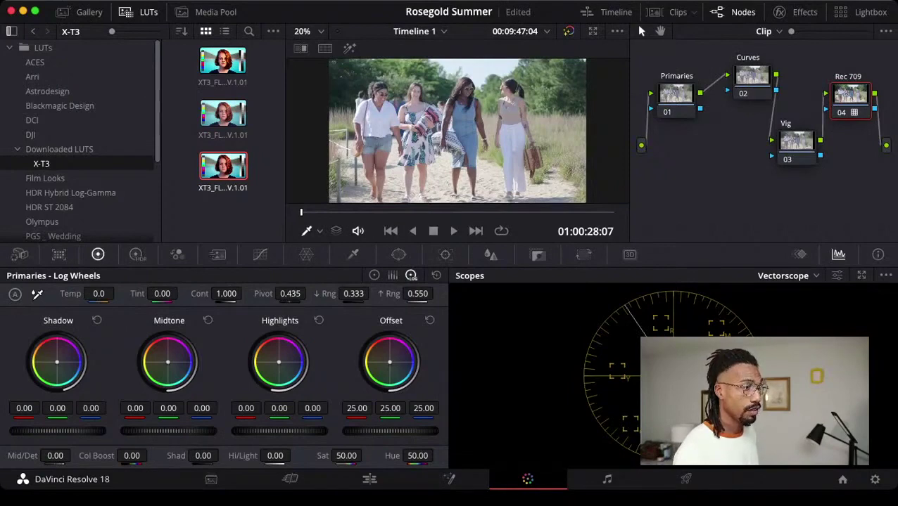
# Disable and re-enable only the Rec 709 node twice to compare the LUT's effect on the clip.
pyautogui.hotkey('ctrl', 'd')
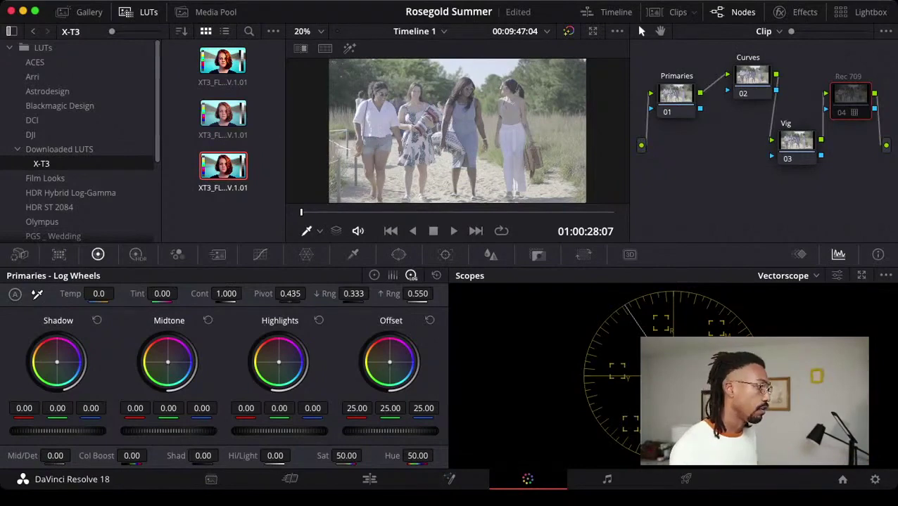
pyautogui.hotkey('ctrl', 'd')
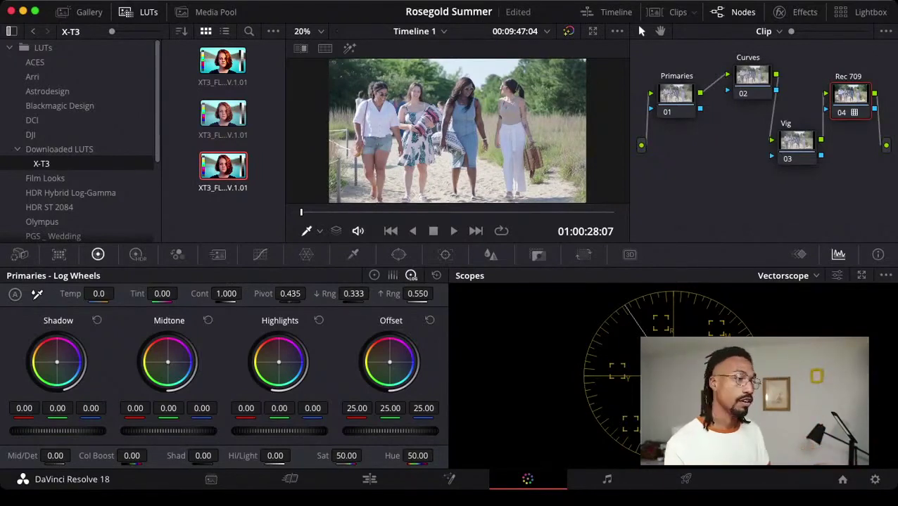
pyautogui.press('super+d')
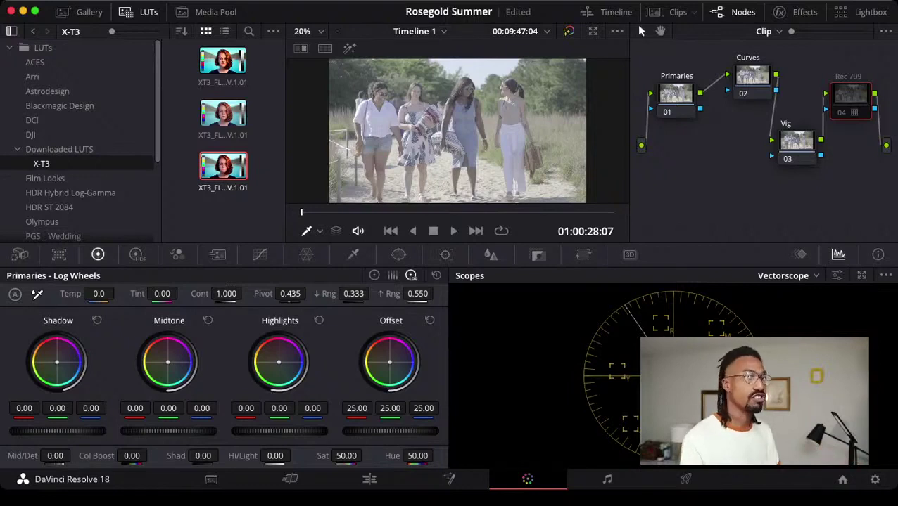
pyautogui.hotkey('ctrl', 'd')
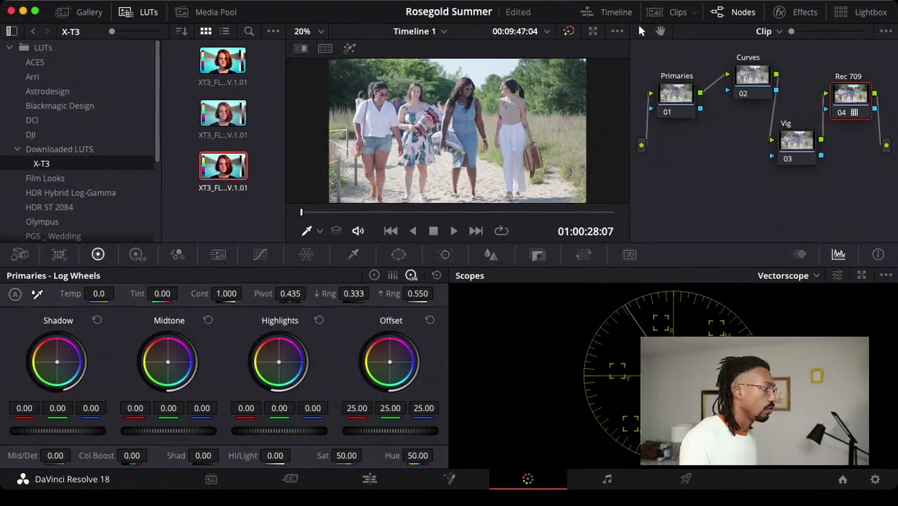
# Nudge the Curves node slightly away from Primaries and select the Primaries node for grading.
pyautogui.click(676, 95)
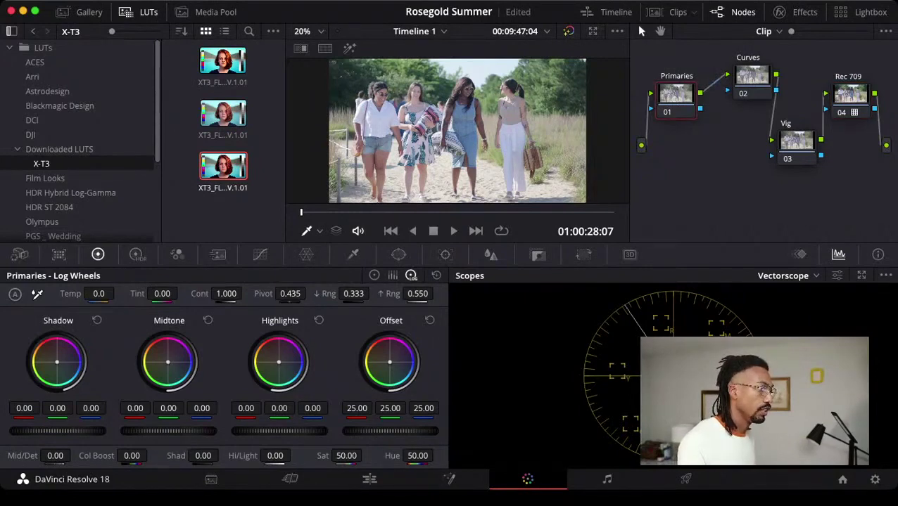
pyautogui.moveTo(752, 78); pyautogui.dragTo(759, 81)
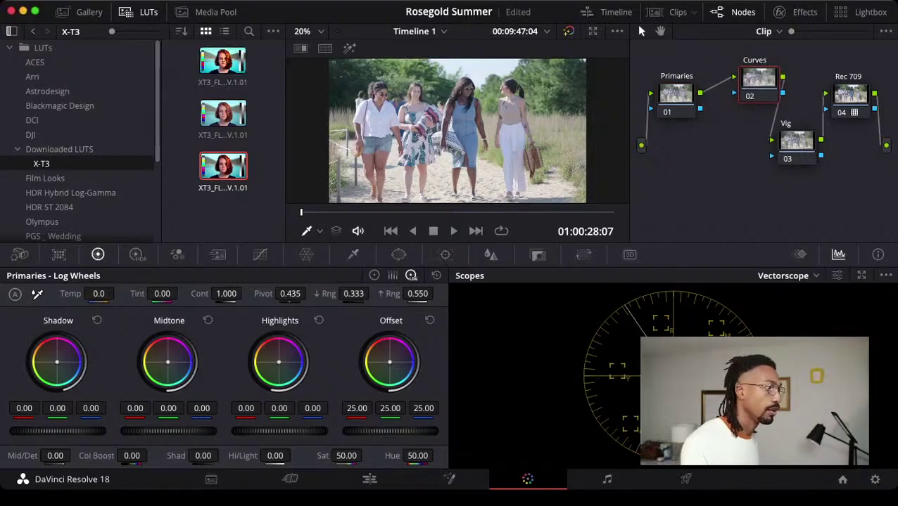
pyautogui.click(676, 95)
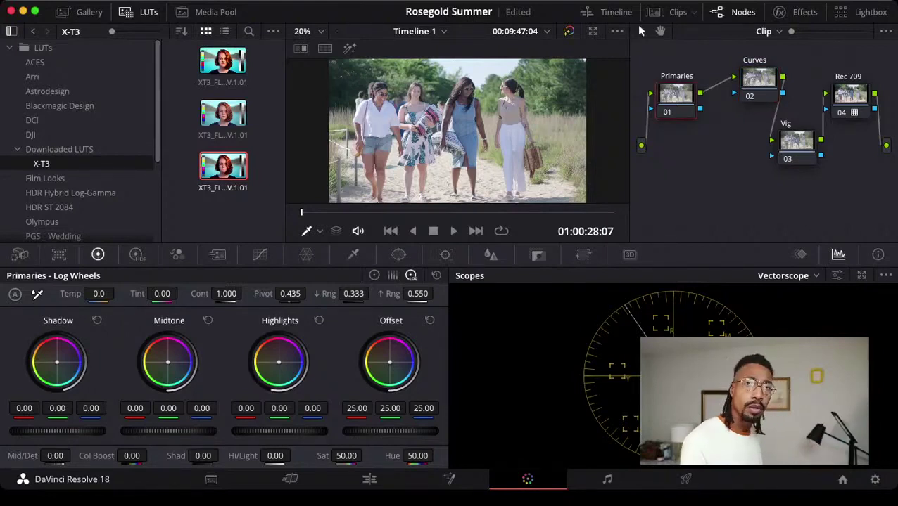
# Reposition Primaries and Curves closer to level with each other and open the custom curves for the Curves node.
pyautogui.moveTo(676, 95); pyautogui.dragTo(686, 97)
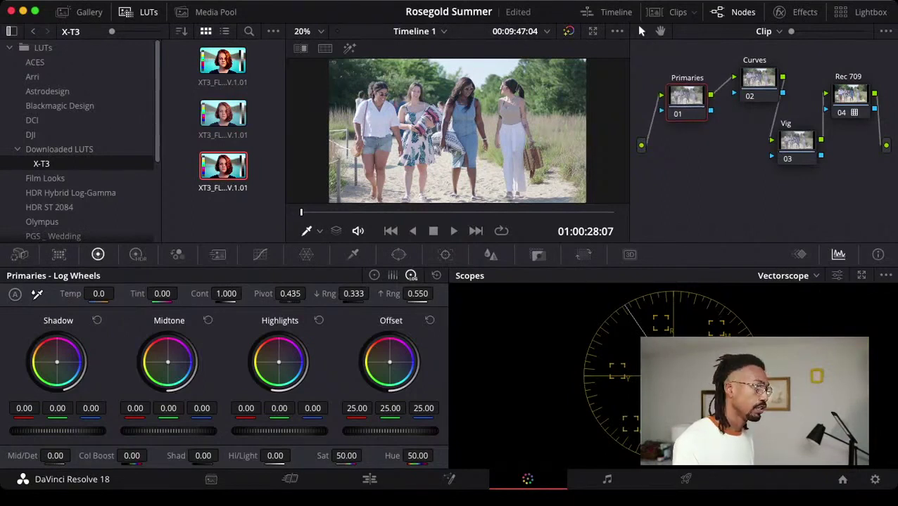
pyautogui.moveTo(686, 97); pyautogui.dragTo(674, 99)
pyautogui.moveTo(759, 80); pyautogui.dragTo(747, 94)
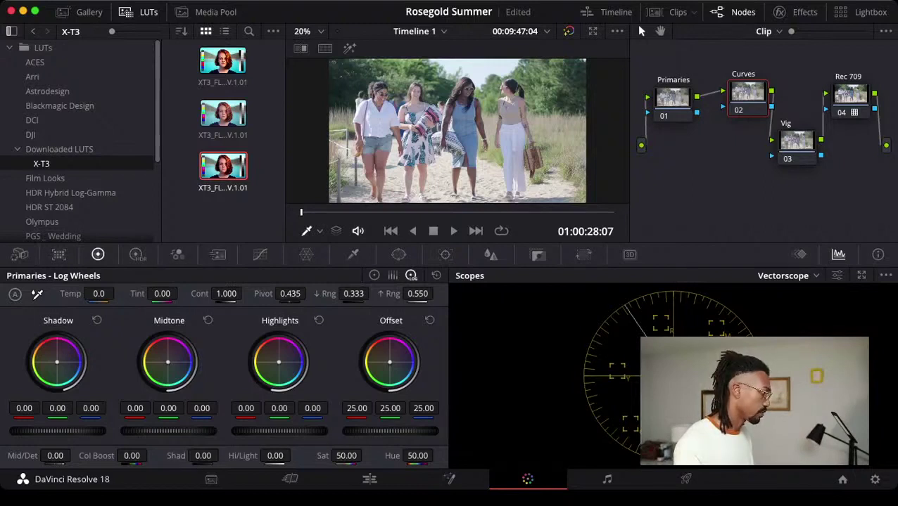
pyautogui.click(259, 254)
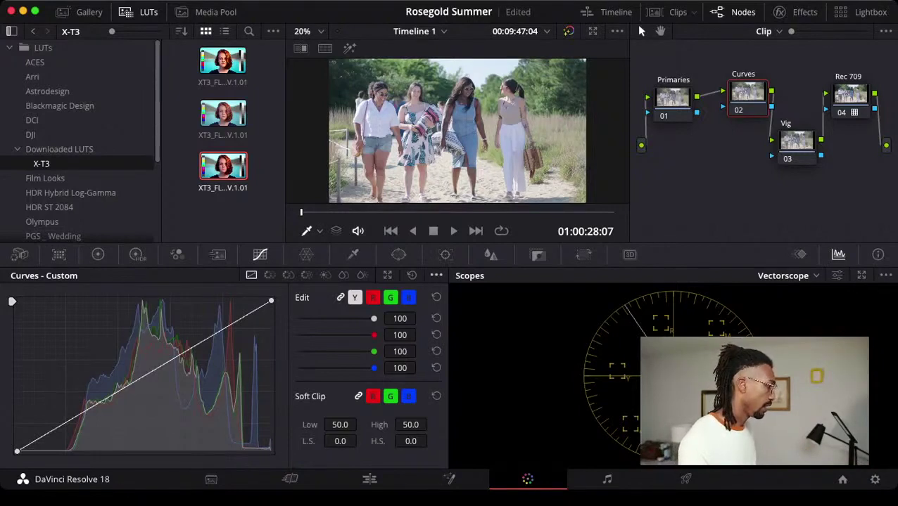
# Try an S-shaped custom curve by raising the white point's handle and pulling the black point's handle down and inward.
pyautogui.click(186, 351)
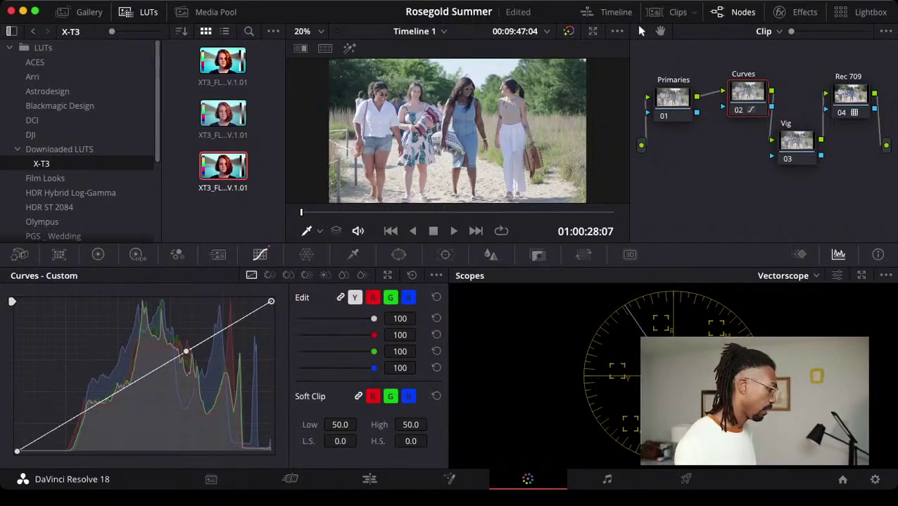
pyautogui.moveTo(186, 351); pyautogui.dragTo(181, 340)
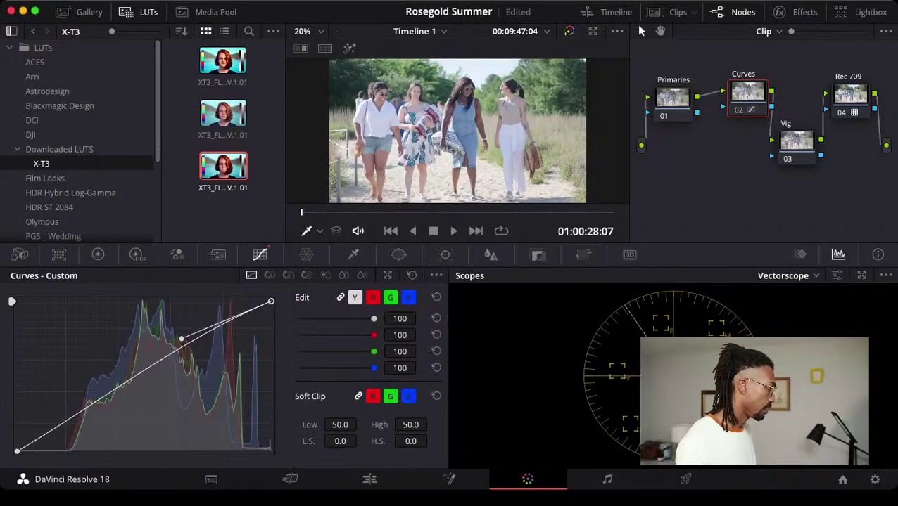
pyautogui.click(17, 452)
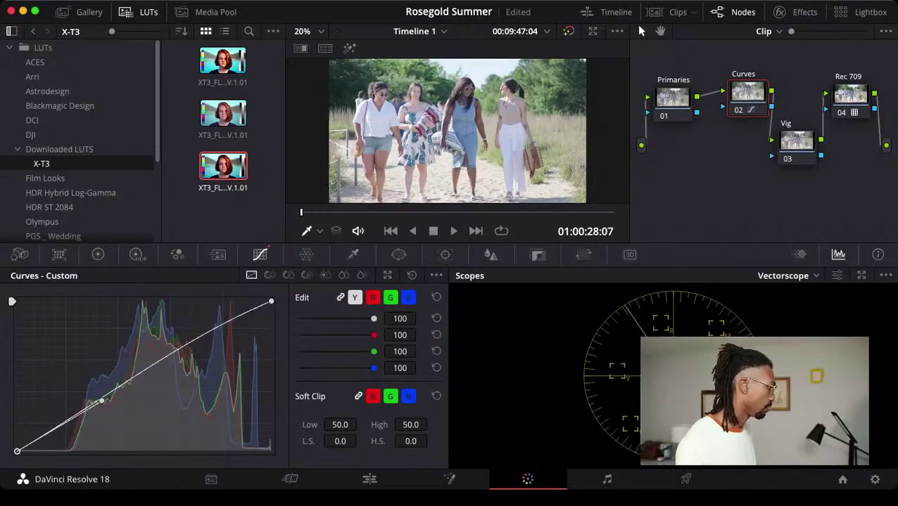
pyautogui.moveTo(101, 401); pyautogui.dragTo(103, 406)
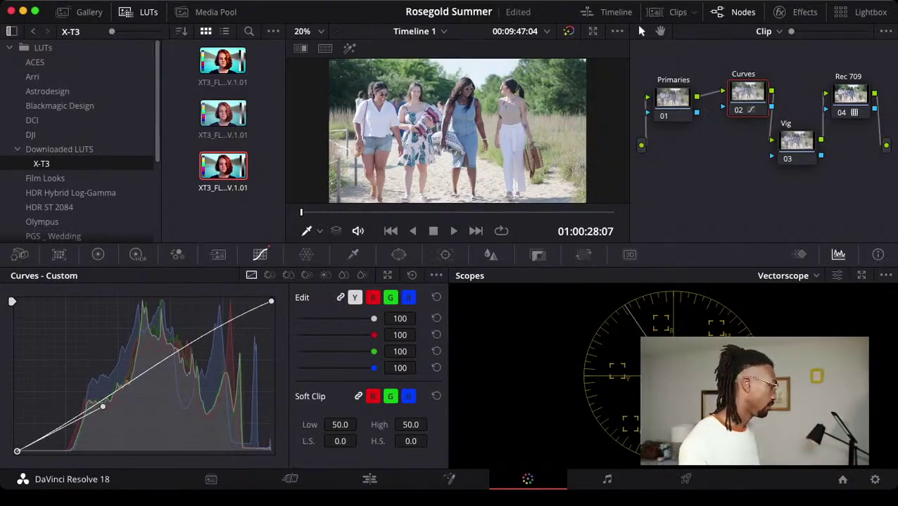
pyautogui.moveTo(102, 407); pyautogui.dragTo(59, 437)
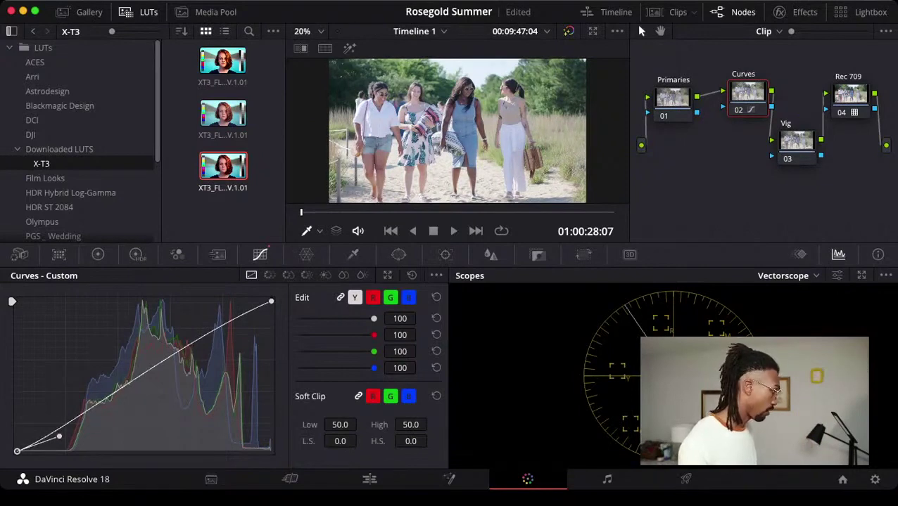
# Undo all the curve handle changes on the Curves node, stepping back to the straight diagonal.
pyautogui.press('super+z')
pyautogui.press('super+z')
pyautogui.press('super+z')
pyautogui.press('super+z')
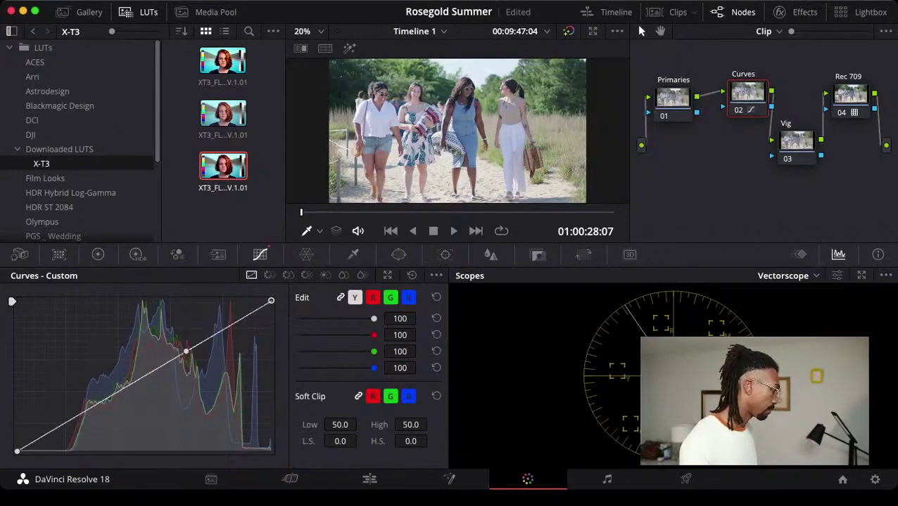
pyautogui.press('super+z')
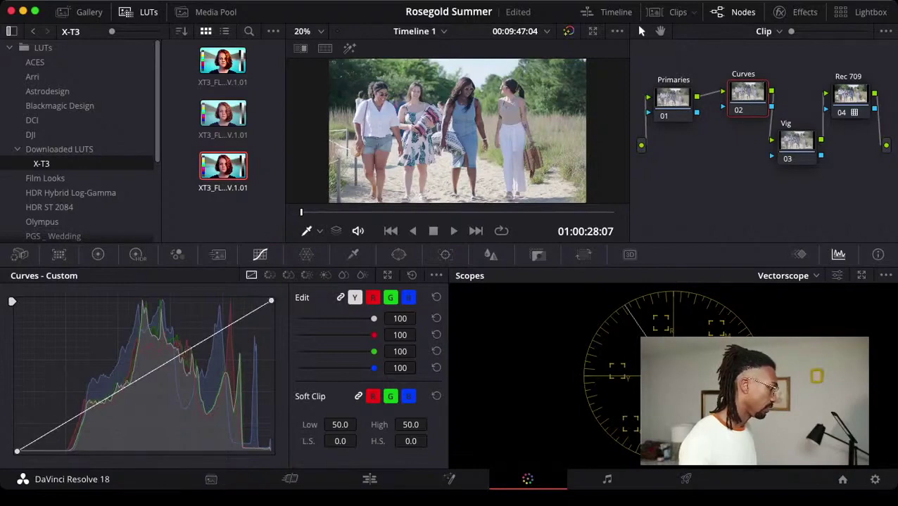
pyautogui.press('super+shift+z')
pyautogui.press('super+shift+z')
pyautogui.press('super+z')
pyautogui.press('super+z')
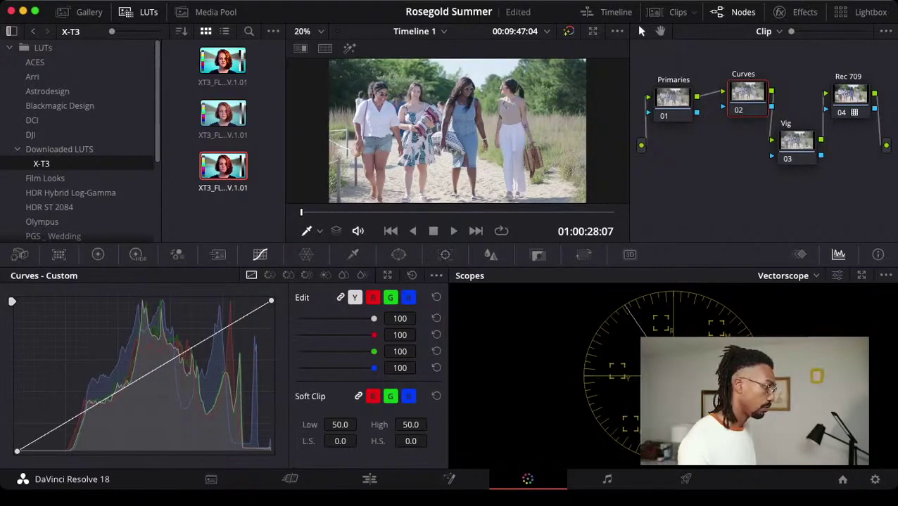
# Try a highlight and a shadow control point on the curve, then delete both points.
pyautogui.moveTo(271, 301)
pyautogui.mouseDown()
pyautogui.moveTo(271, 320)
pyautogui.moveTo(271, 301)
pyautogui.mouseUp()
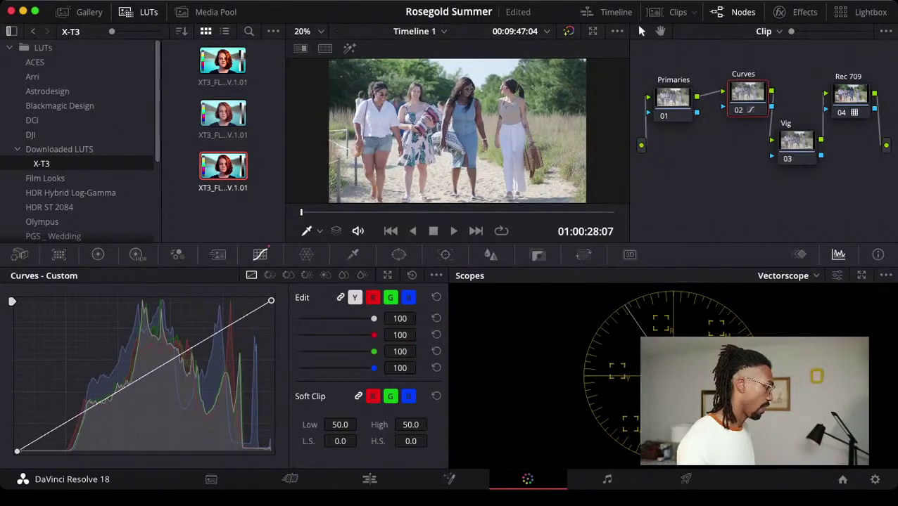
pyautogui.moveTo(215, 334); pyautogui.dragTo(221, 338)
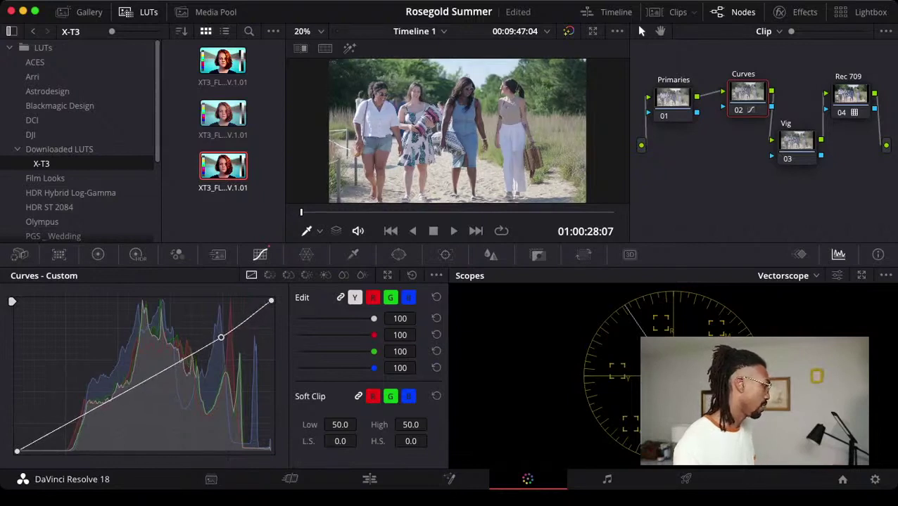
pyautogui.moveTo(46, 435); pyautogui.dragTo(39, 424)
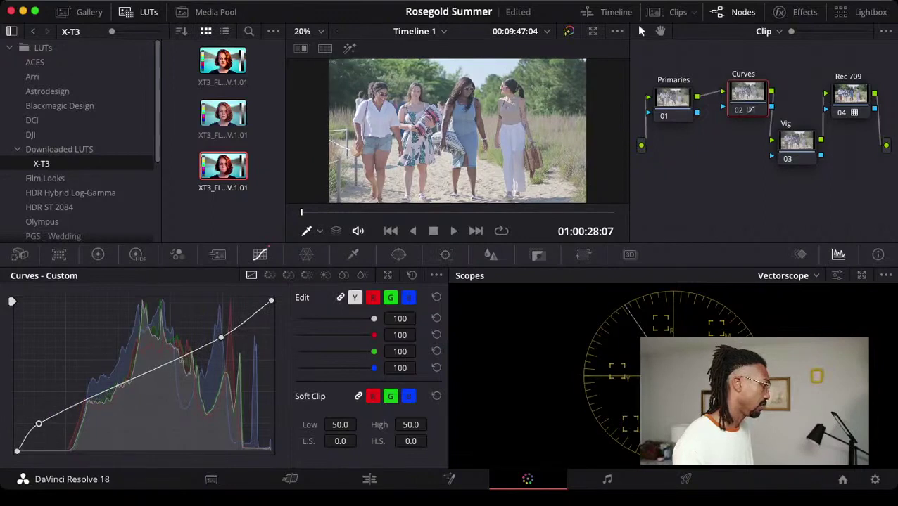
pyautogui.rightClick(39, 424)
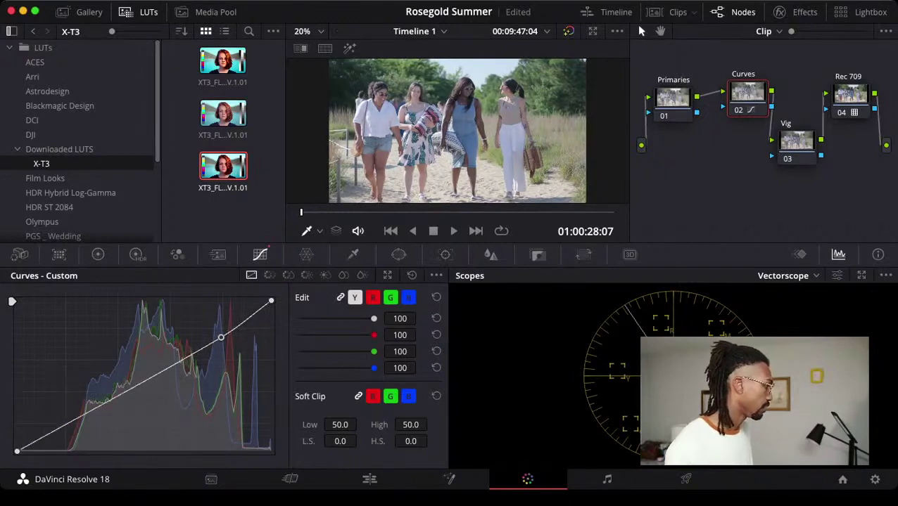
pyautogui.rightClick(221, 338)
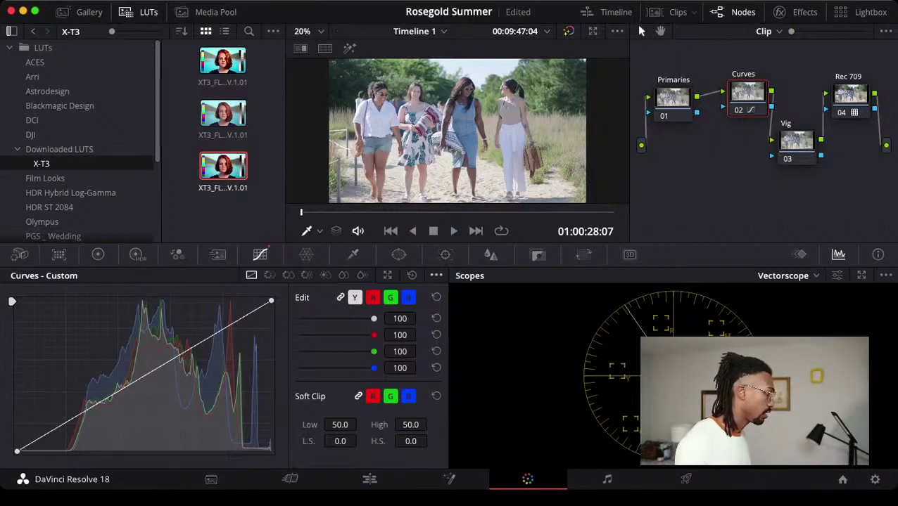
# Save the project and pull the curve's black-point handle down and inward to deepen the shadows slightly.
pyautogui.click(186, 351)
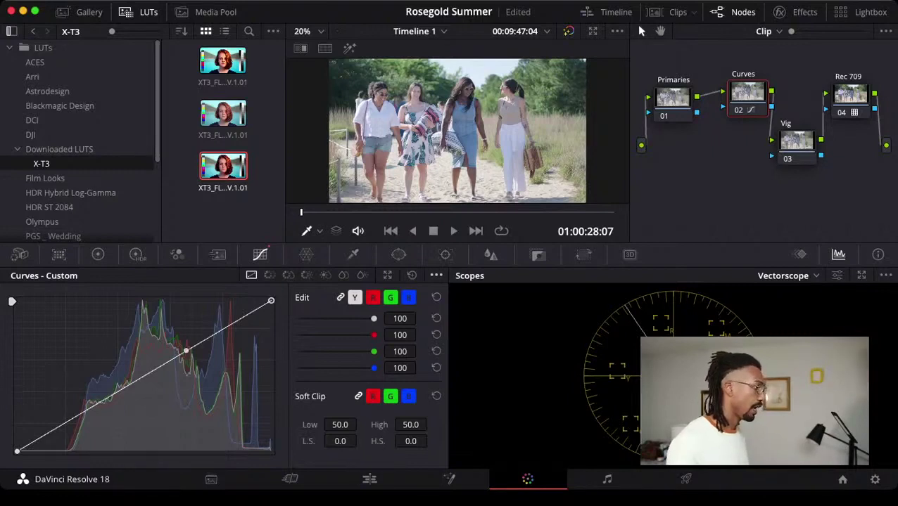
pyautogui.press('super+s')
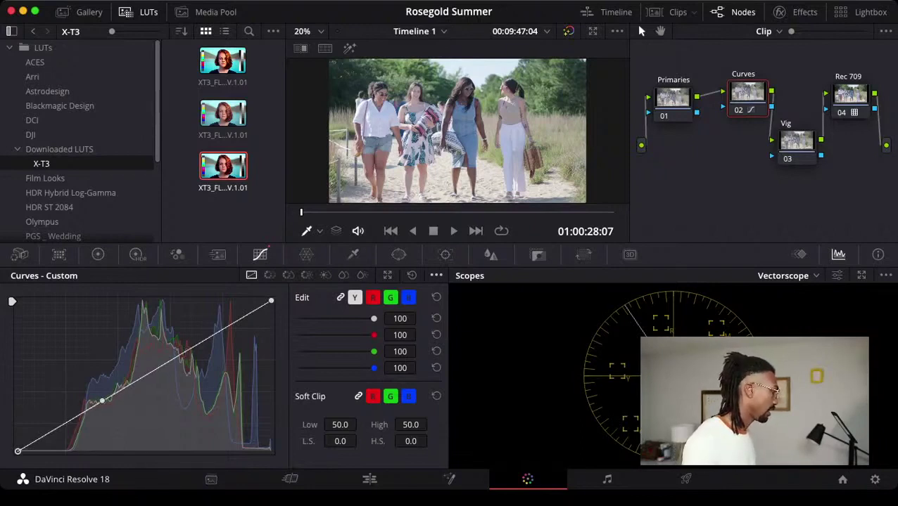
pyautogui.click(102, 402)
pyautogui.moveTo(102, 402); pyautogui.dragTo(62, 435)
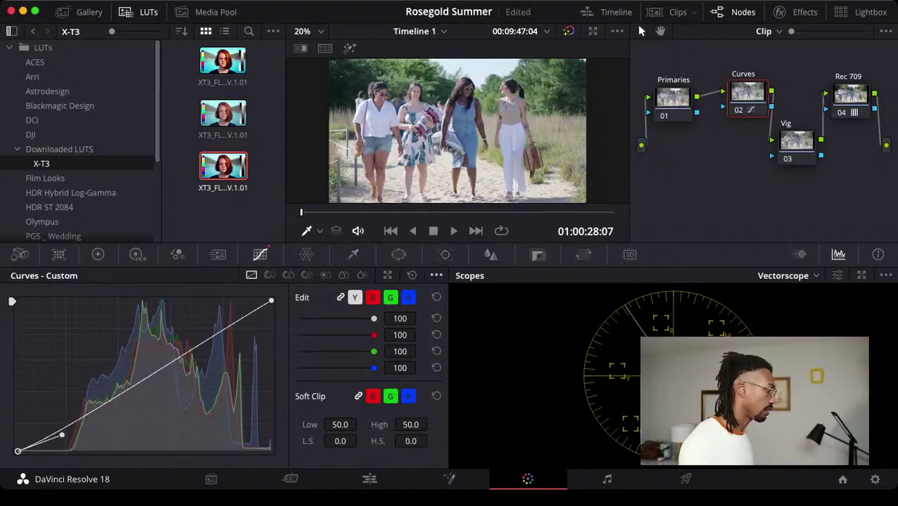
# Keep the curve's white point at its upper corner and raise its handle slightly to lift the highlights.
pyautogui.click(271, 302)
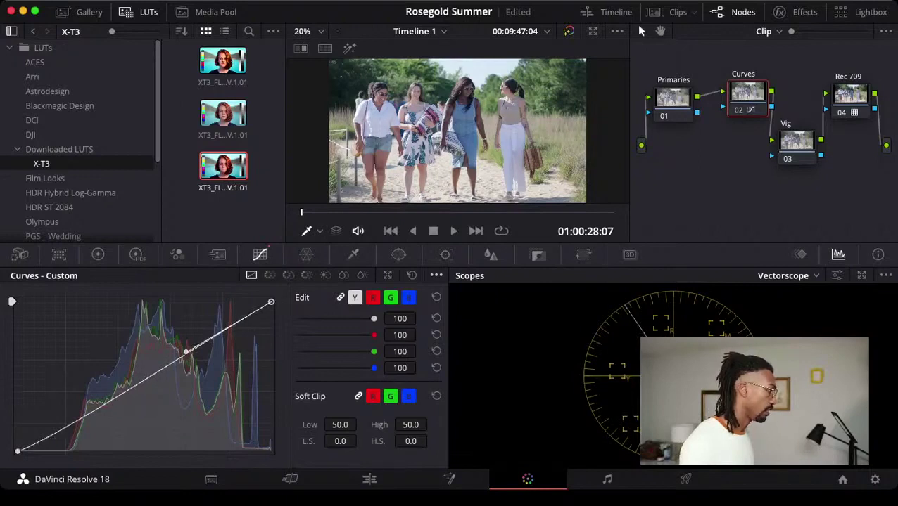
pyautogui.moveTo(271, 302); pyautogui.dragTo(270, 300)
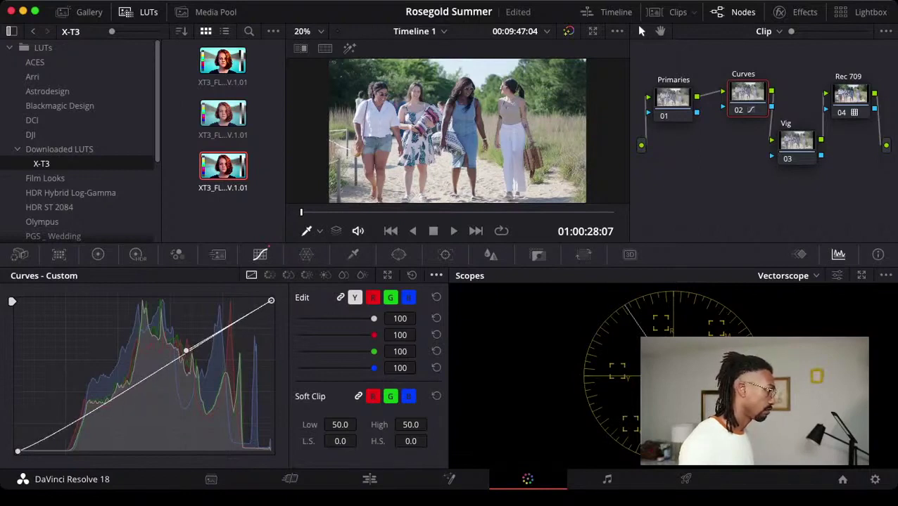
pyautogui.moveTo(186, 351); pyautogui.dragTo(186, 347)
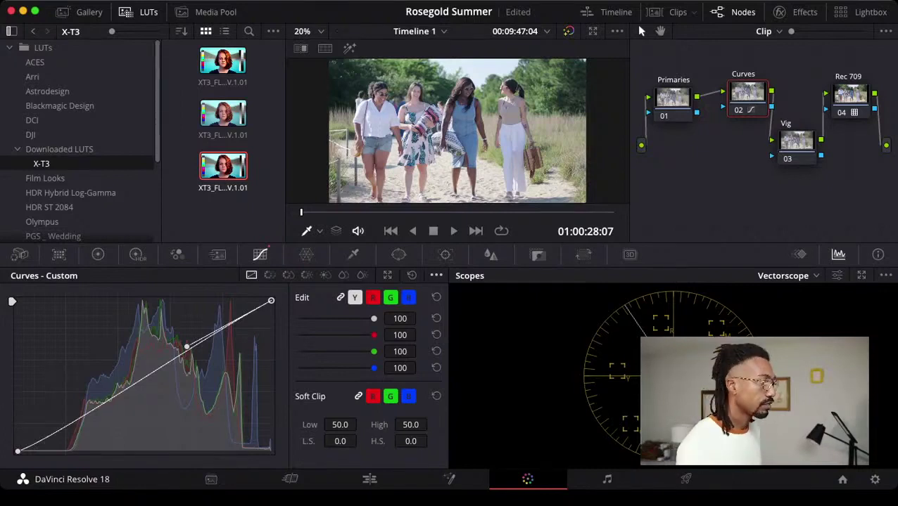
# Raise the contrast of the Primaries node to 1.086 in the log wheels.
pyautogui.click(673, 99)
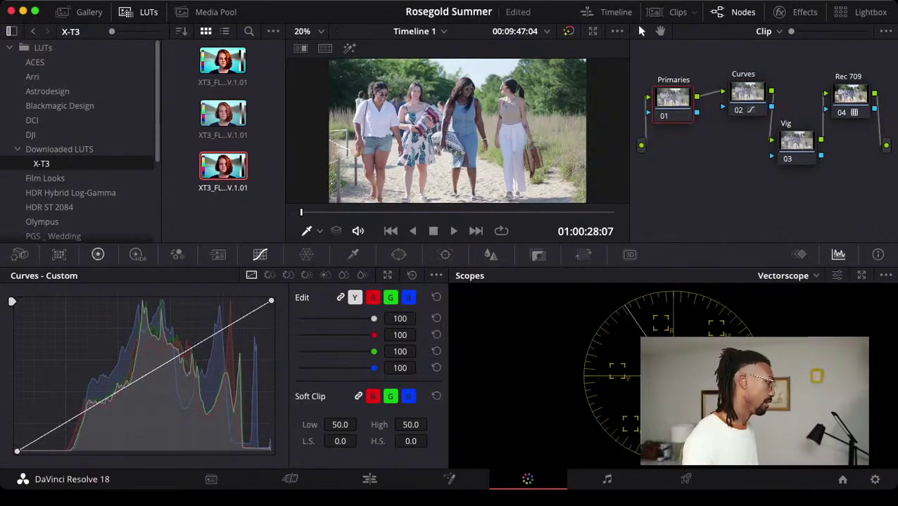
pyautogui.click(98, 254)
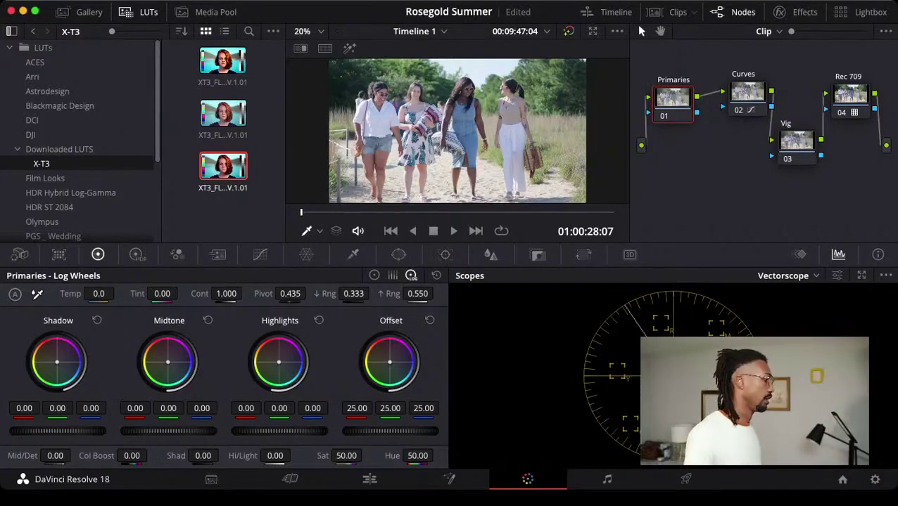
pyautogui.moveTo(226, 293); pyautogui.dragTo(255, 293)
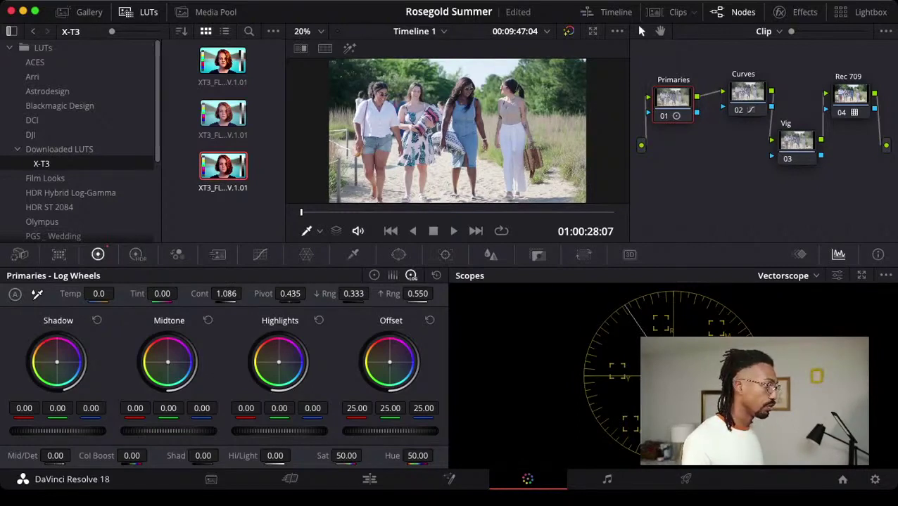
# Disable and re-enable the Primaries and Curves nodes to compare their effect on the clip.
pyautogui.hotkey('ctrl', 'd')
pyautogui.hotkey('ctrl', 'd')
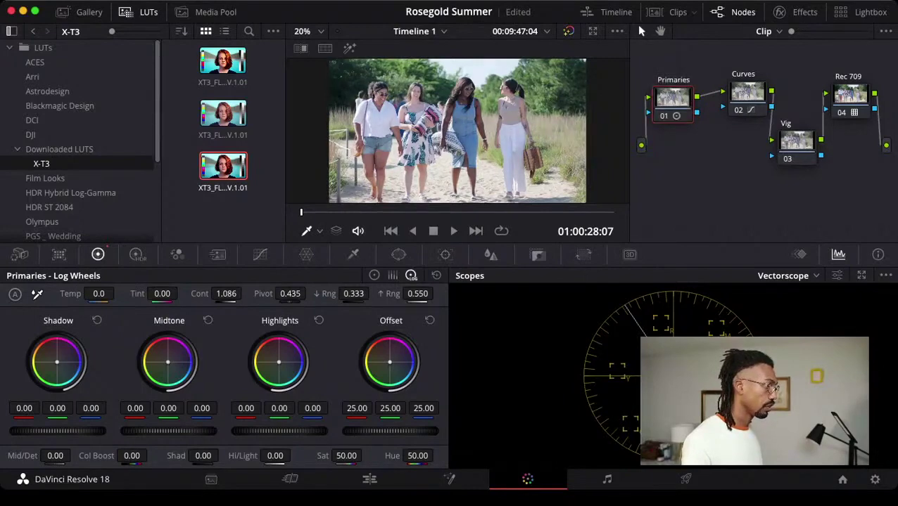
pyautogui.click(738, 109)
pyautogui.click(738, 110)
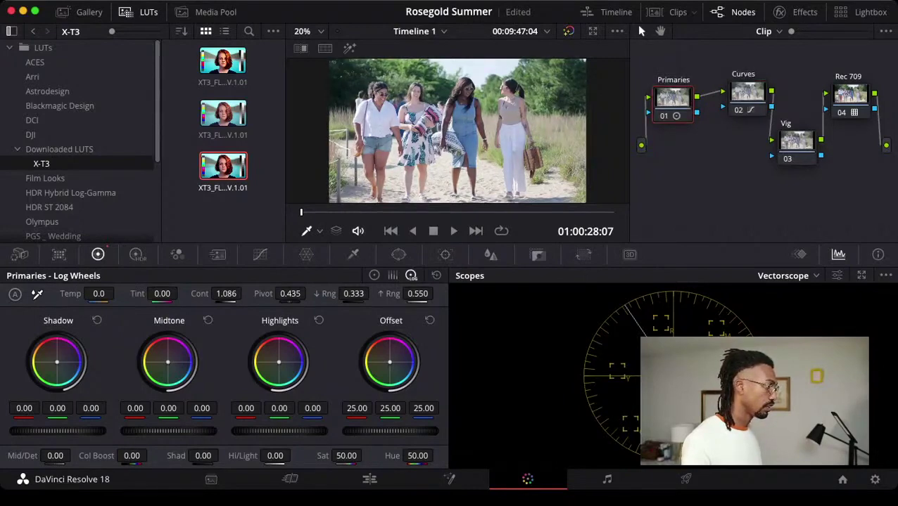
pyautogui.click(738, 110)
pyautogui.click(663, 115)
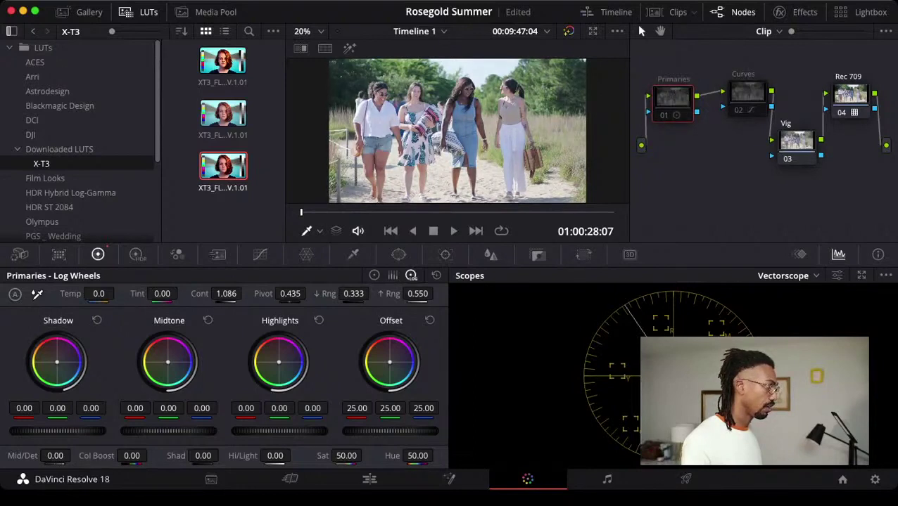
pyautogui.hotkey('ctrl', 'd')
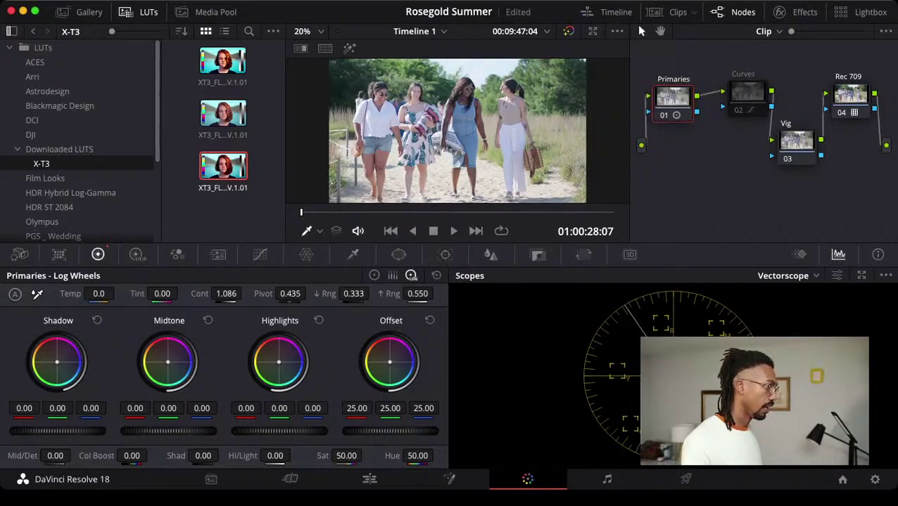
pyautogui.click(738, 110)
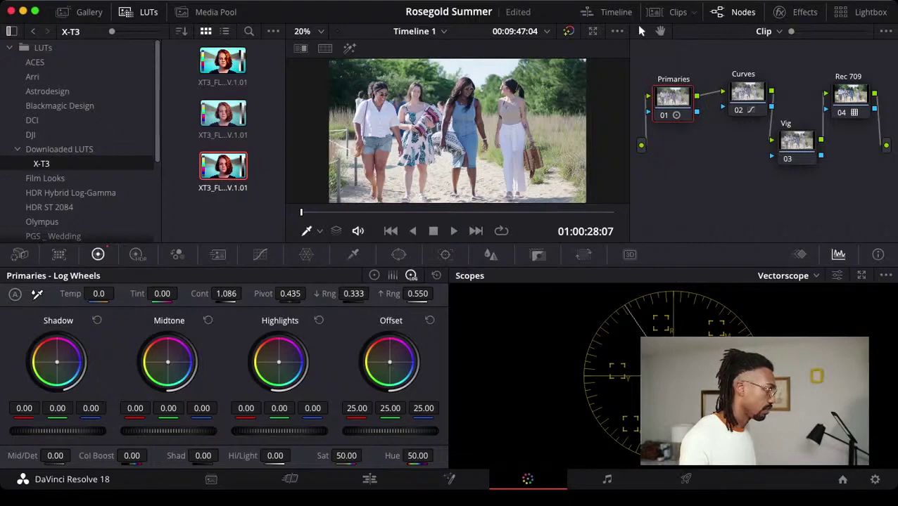
# Warm the Primaries midtones slightly to about 0.02 red and -0.04 blue, resetting the stronger first shift, and save the project.
pyautogui.moveTo(168, 362); pyautogui.dragTo(163, 358)
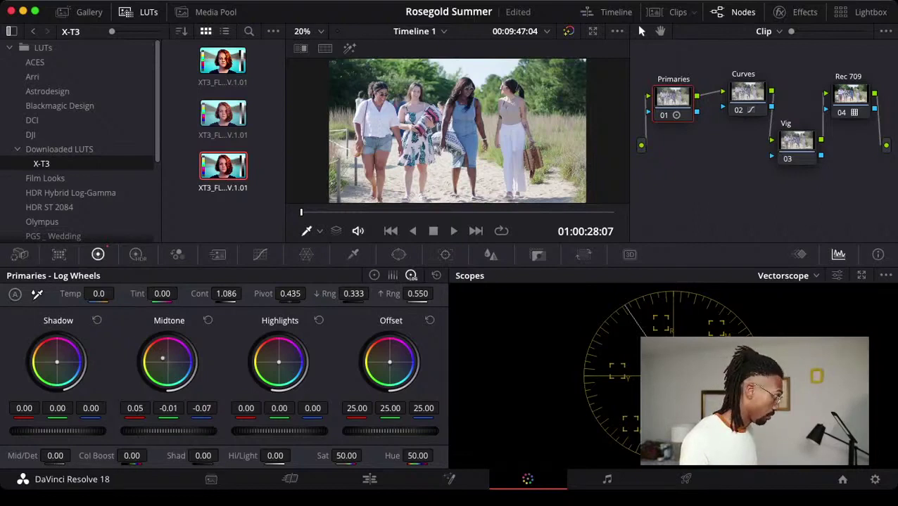
pyautogui.click(207, 320)
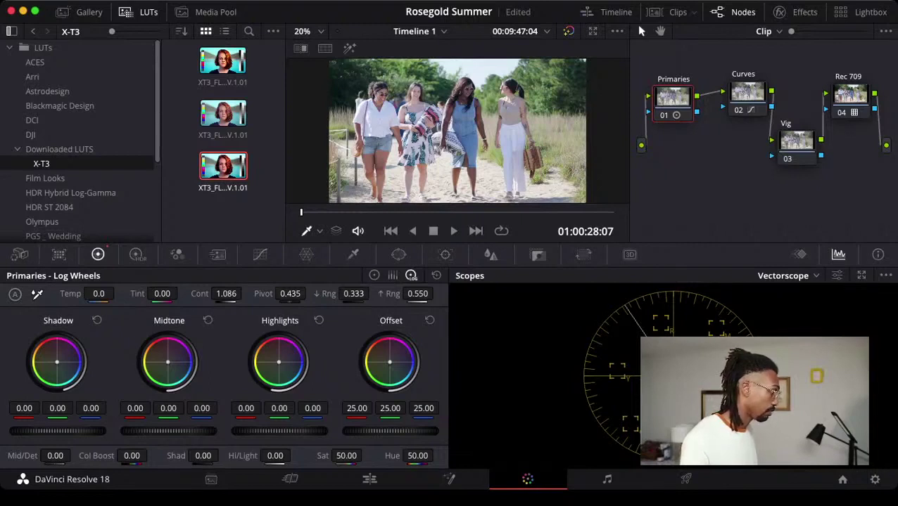
pyautogui.moveTo(167, 362); pyautogui.dragTo(165, 361)
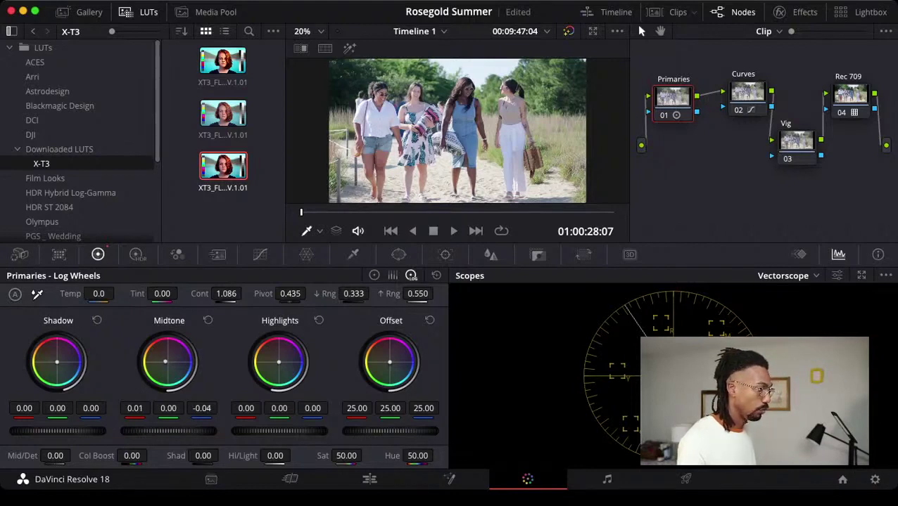
pyautogui.press('super+s')
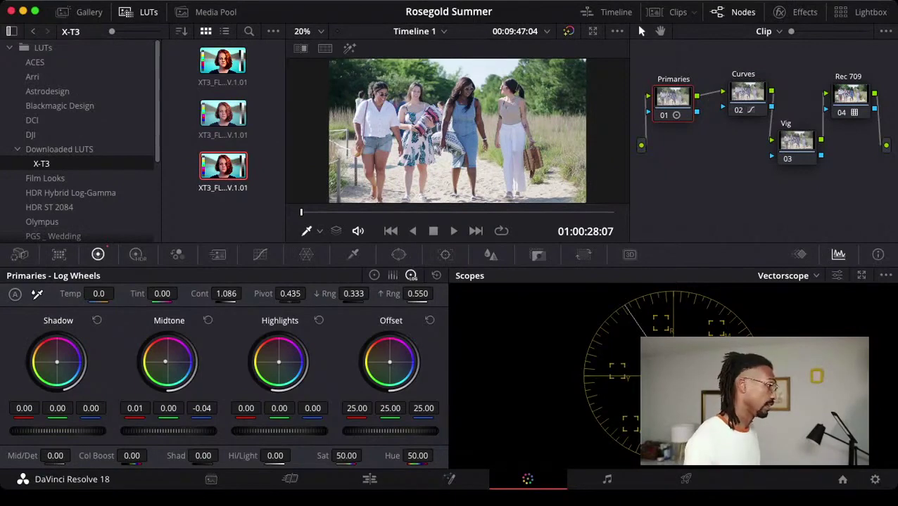
pyautogui.moveTo(166, 362); pyautogui.dragTo(164, 360)
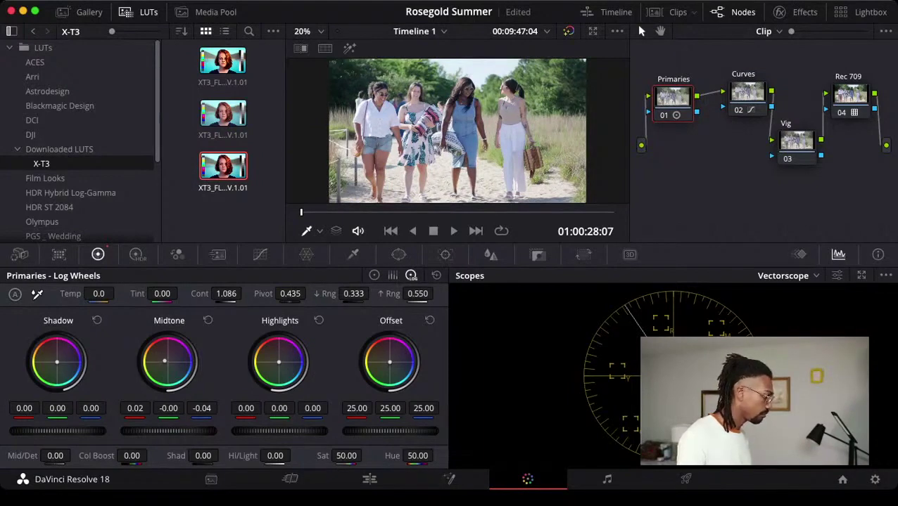
# Raise the Primaries node's saturation to 57.10, compare the result with all grades bypassed, and warm its temperature to 110.
pyautogui.moveTo(362, 456); pyautogui.dragTo(365, 456)
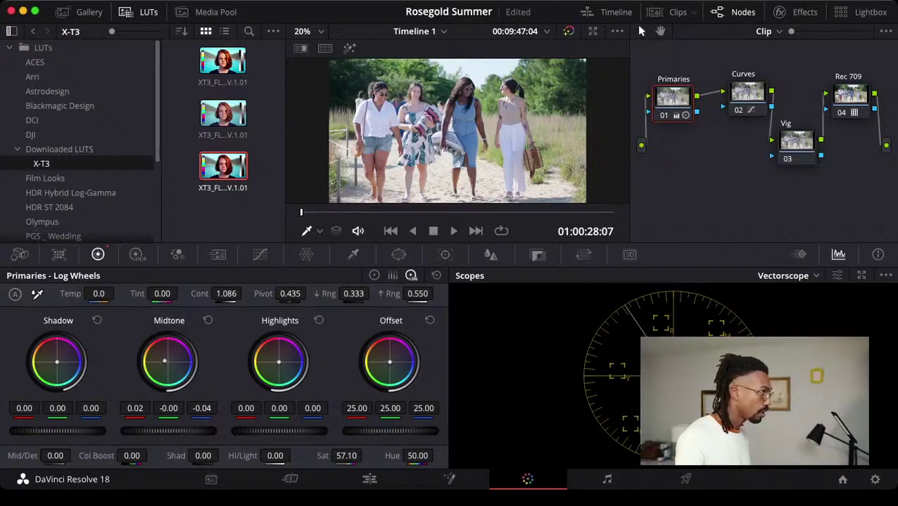
pyautogui.hotkey('shift', 'd')
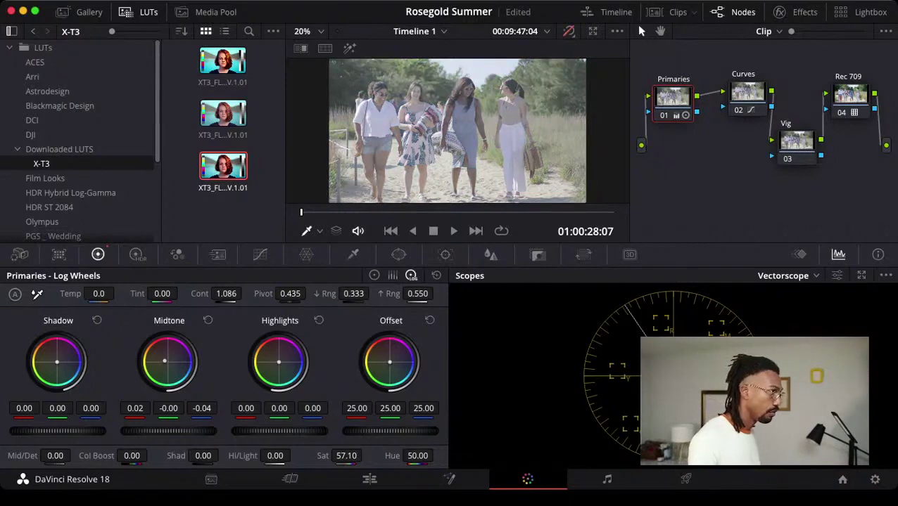
pyautogui.hotkey('shift', 'd')
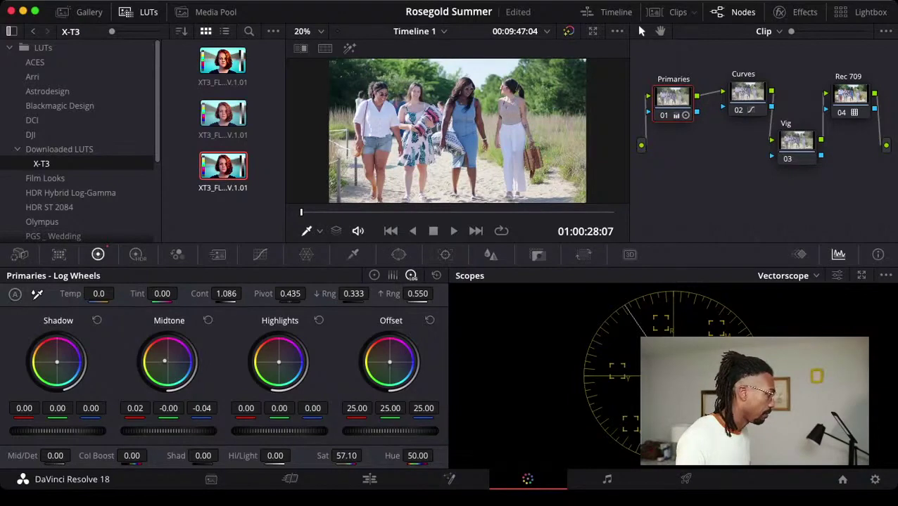
pyautogui.moveTo(99, 293); pyautogui.dragTo(118, 293)
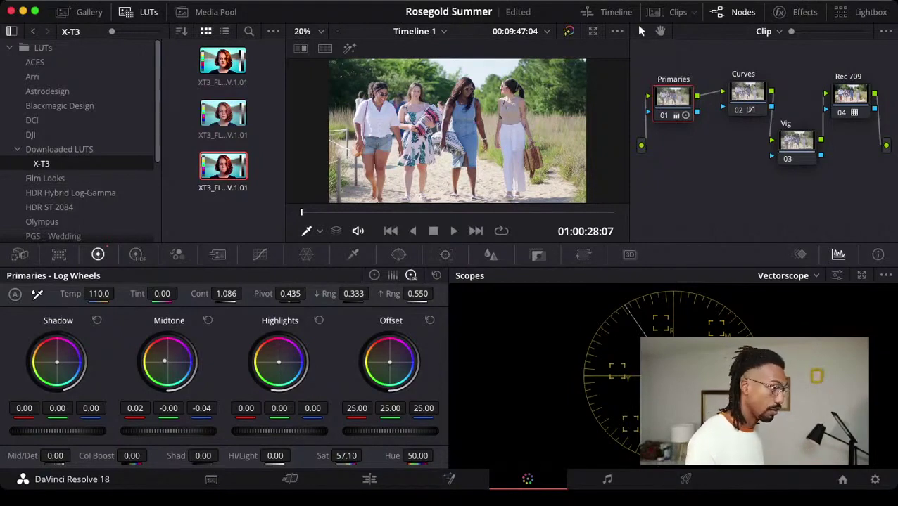
# Add a circular power window to the Vig node.
pyautogui.click(796, 143)
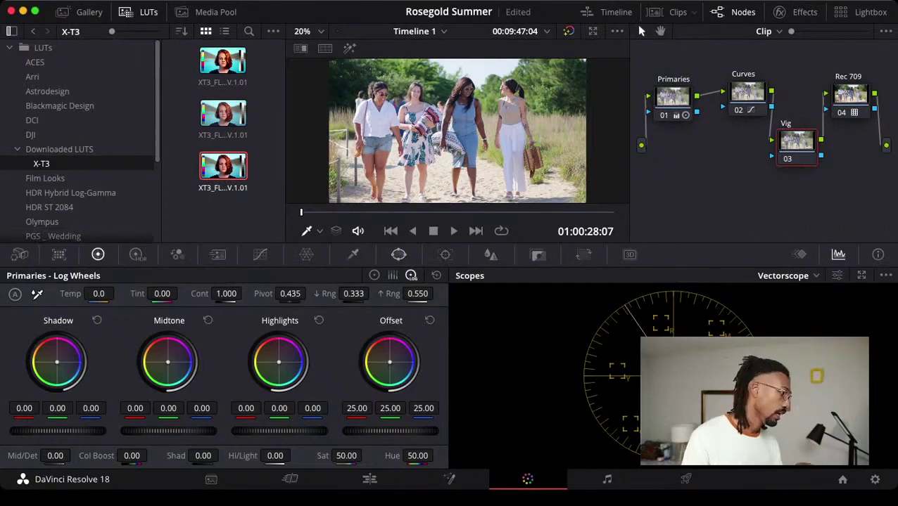
pyautogui.click(398, 255)
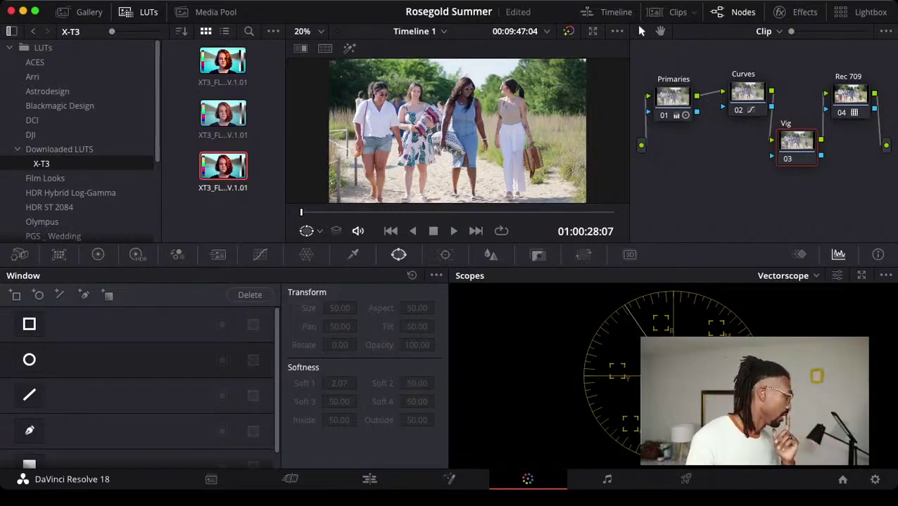
pyautogui.scroll(-1, 137, 387)
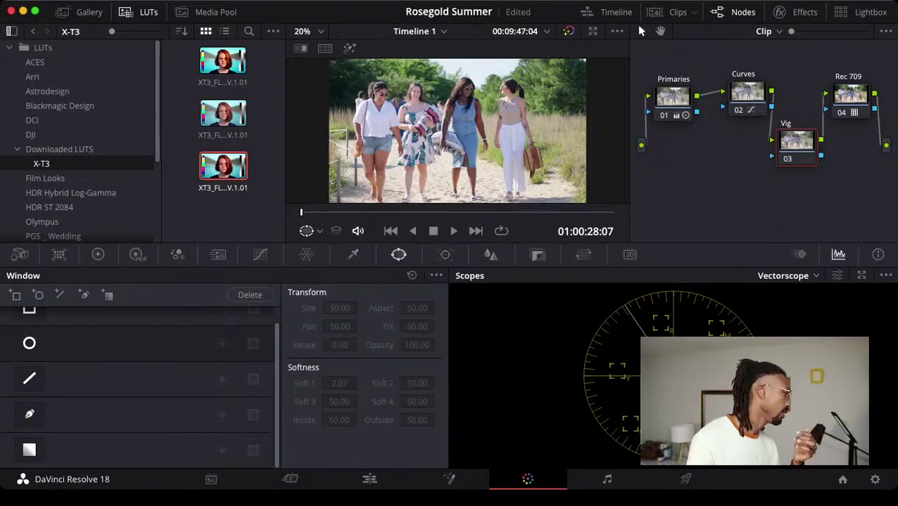
pyautogui.click(29, 343)
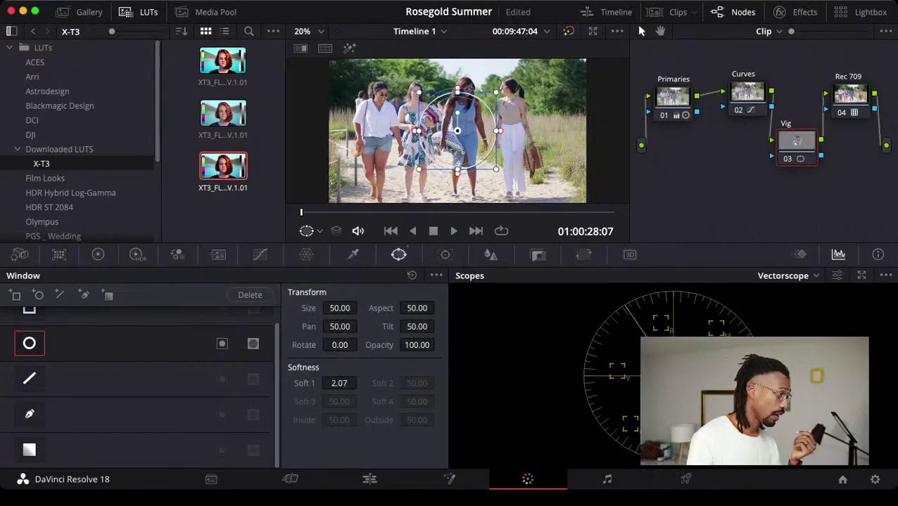
# Enlarge and widen the circular window into an oval around the four women, with aspect about 68.79, tilt about 50.54 and softness about 2.78.
pyautogui.moveTo(496, 169); pyautogui.dragTo(523, 197)
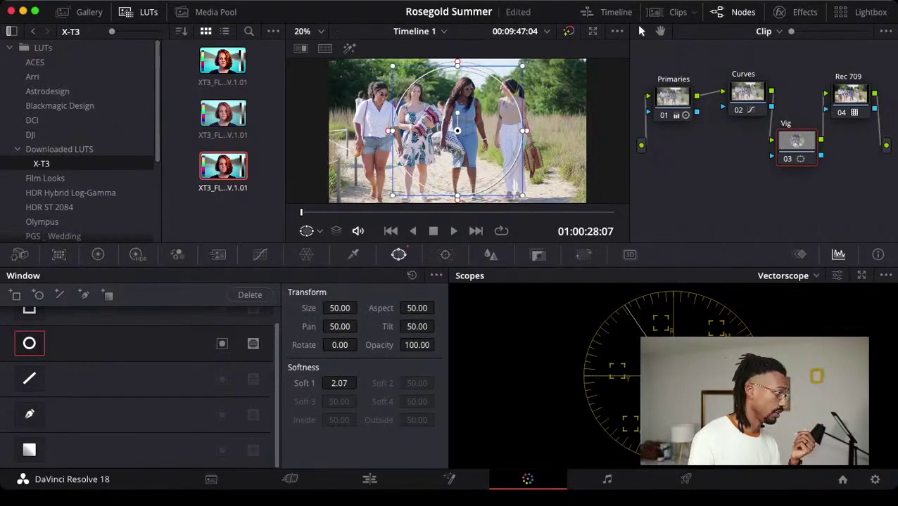
pyautogui.moveTo(525, 130); pyautogui.dragTo(571, 130)
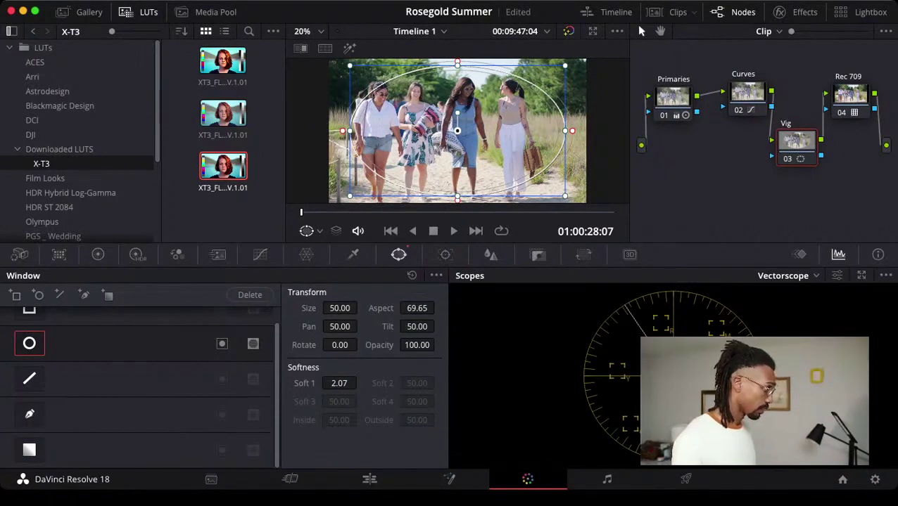
pyautogui.moveTo(457, 130); pyautogui.dragTo(457, 124)
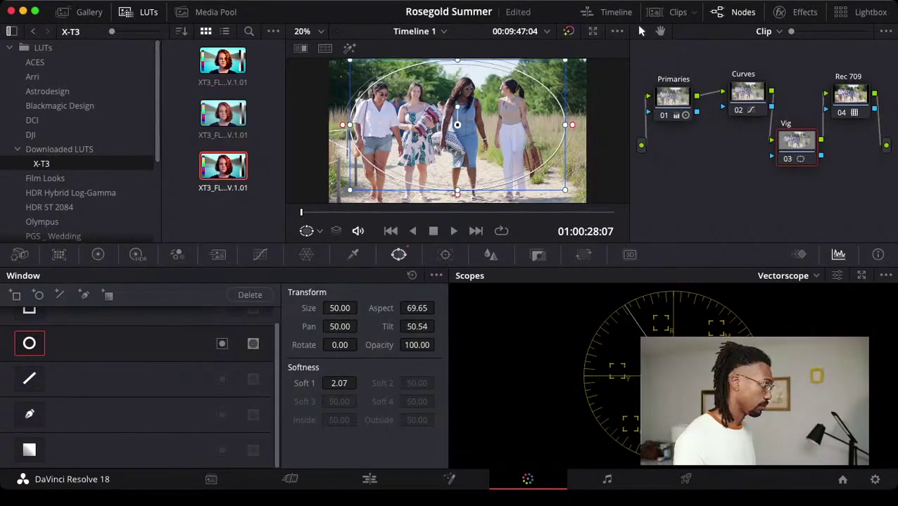
pyautogui.moveTo(565, 189); pyautogui.dragTo(573, 195)
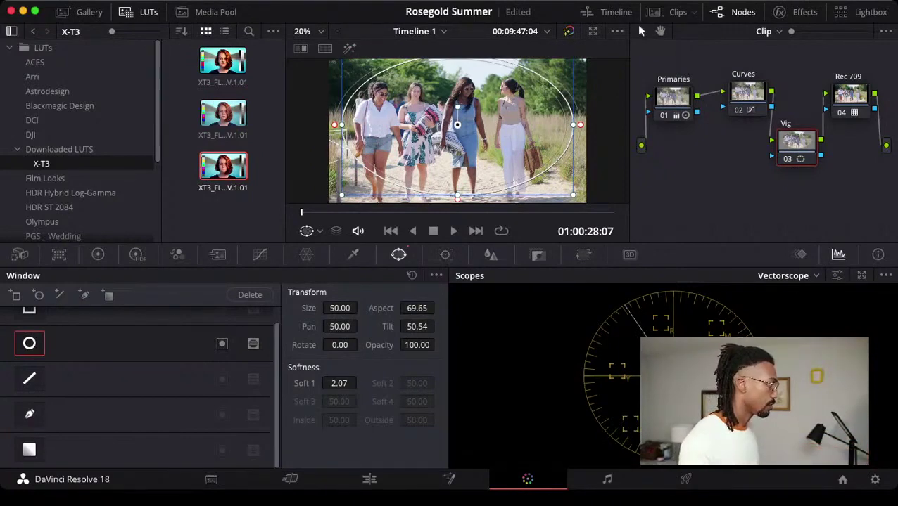
pyautogui.moveTo(580, 124)
pyautogui.mouseDown()
pyautogui.moveTo(522, 124)
pyautogui.moveTo(619, 124)
pyautogui.moveTo(579, 125)
pyautogui.mouseUp()
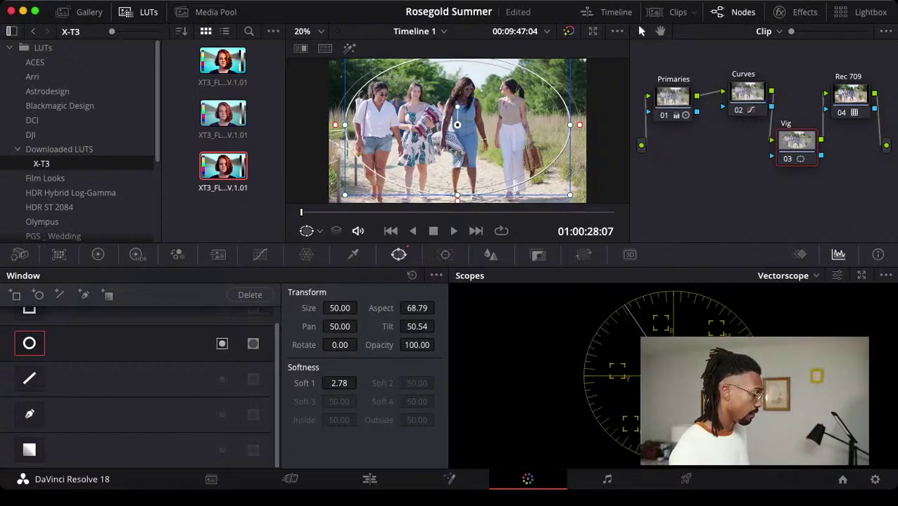
# Invert the oval window so the Vig node affects only the area outside it, checking the mask with the Highlight view.
pyautogui.click(222, 344)
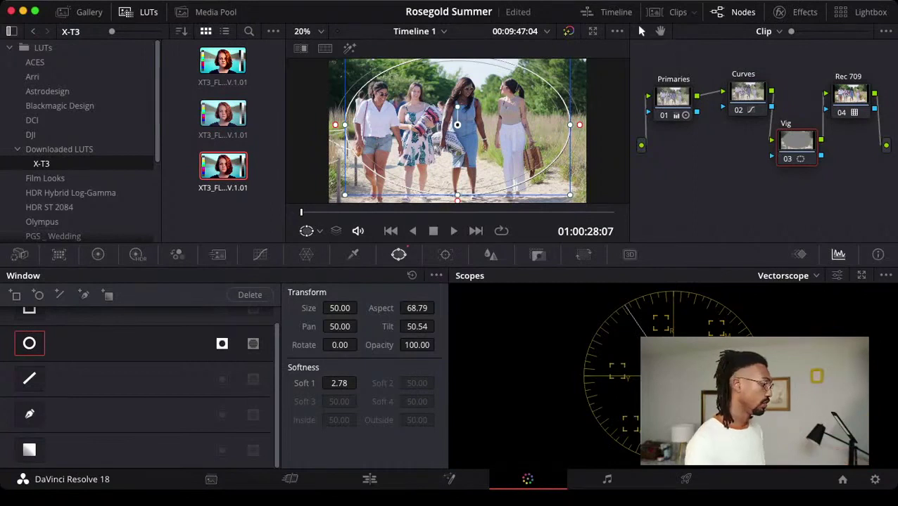
pyautogui.click(222, 343)
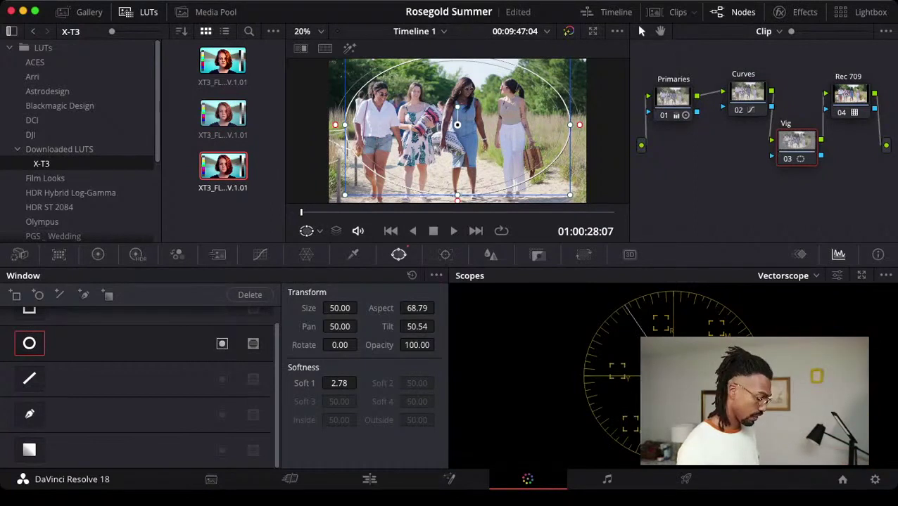
pyautogui.hotkey('shift', 'h')
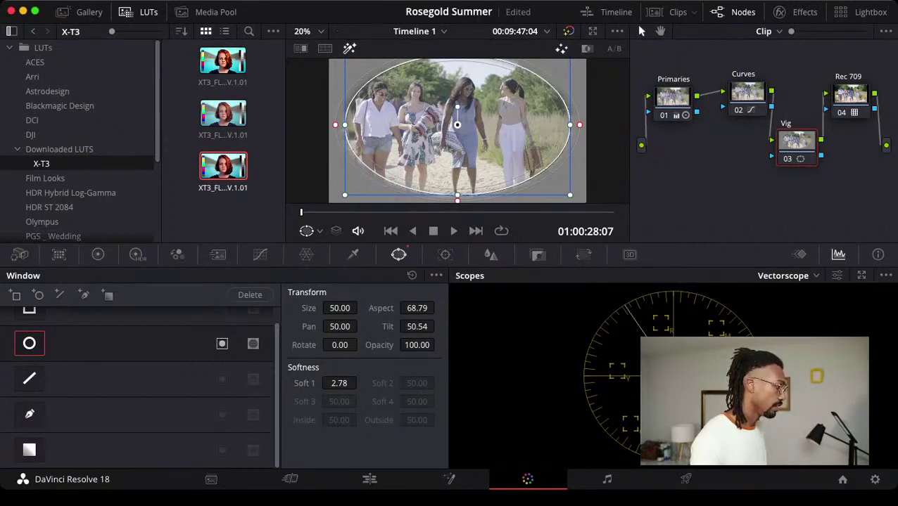
pyautogui.click(222, 343)
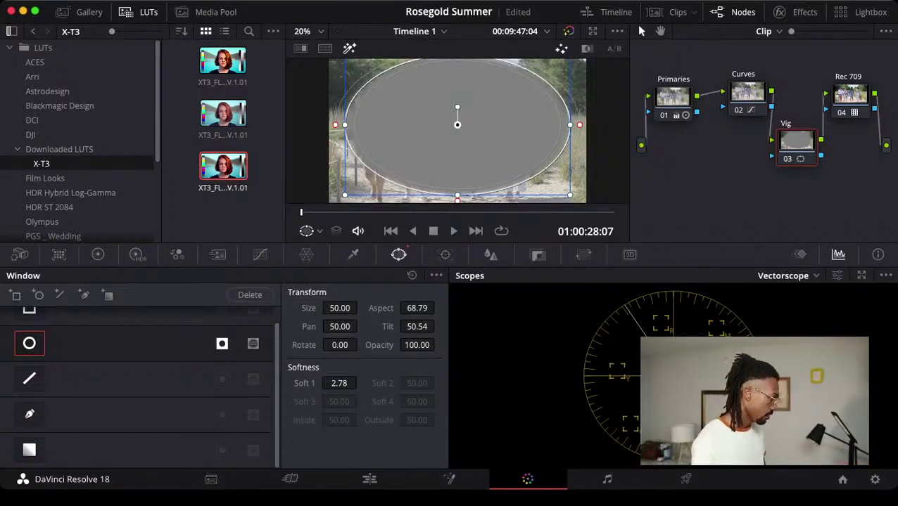
pyautogui.hotkey('shift', 'h')
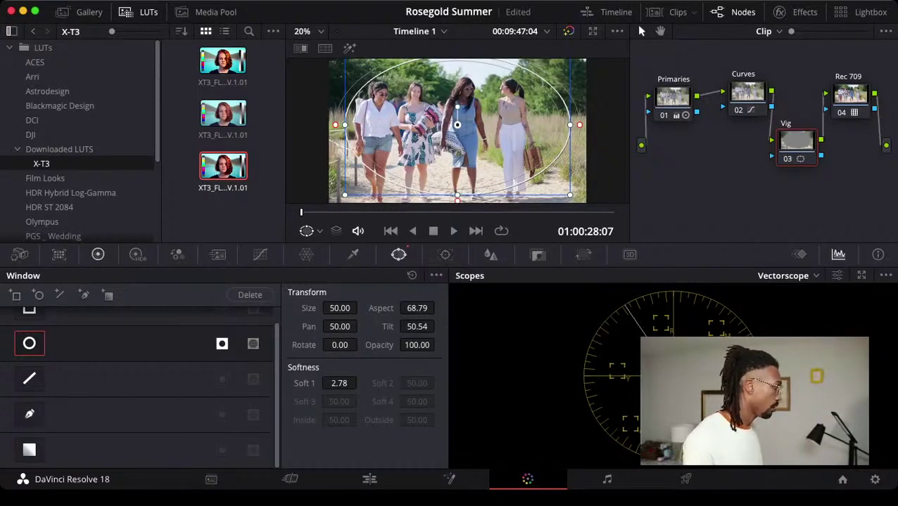
# Try darkening the Vig node's midtones to about -0.64 in the log wheels, disabling and re-enabling the node to compare.
pyautogui.click(98, 254)
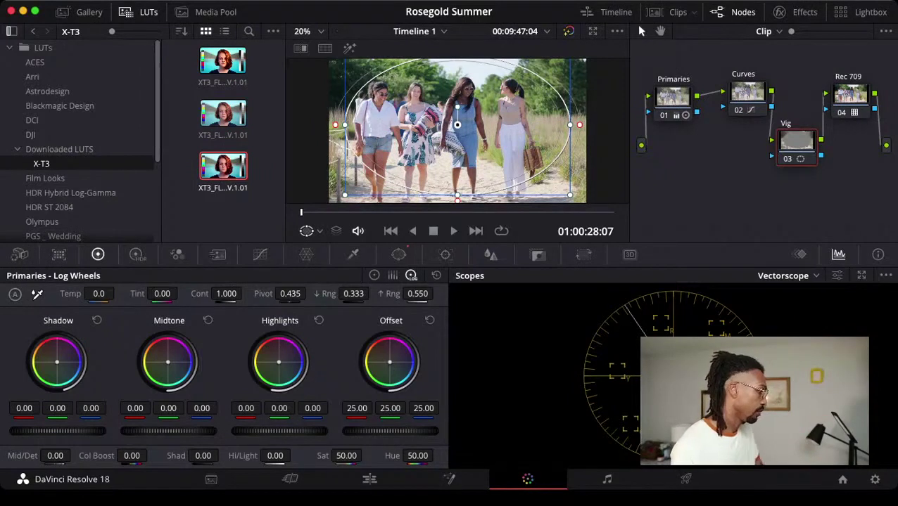
pyautogui.moveTo(169, 431); pyautogui.dragTo(54, 431)
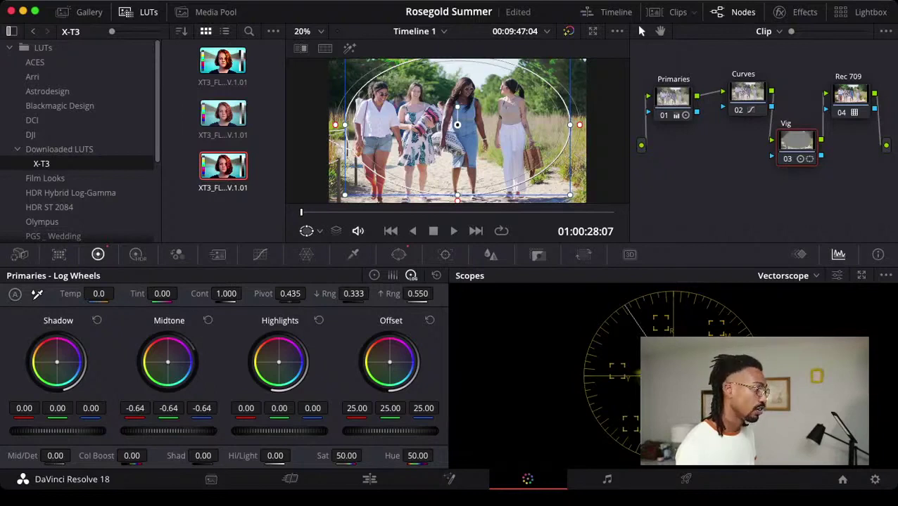
pyautogui.hotkey('ctrl', 'd')
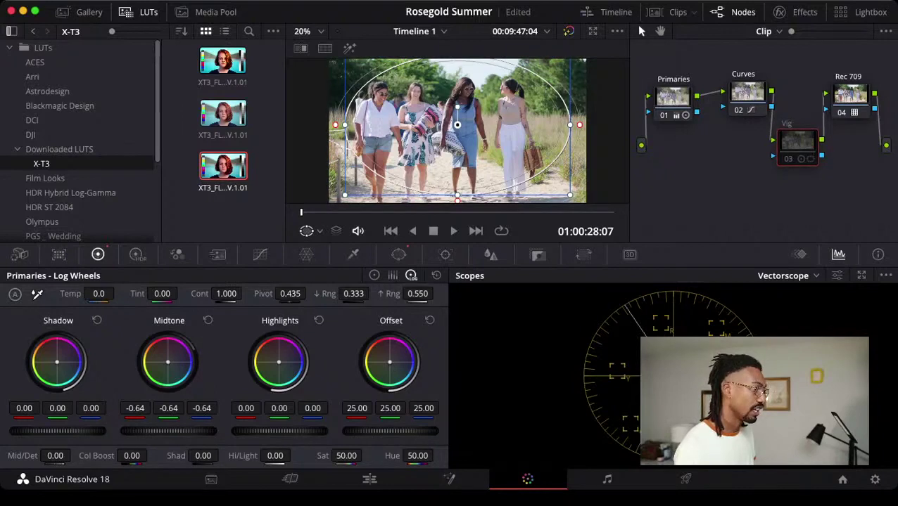
pyautogui.hotkey('ctrl', 'd')
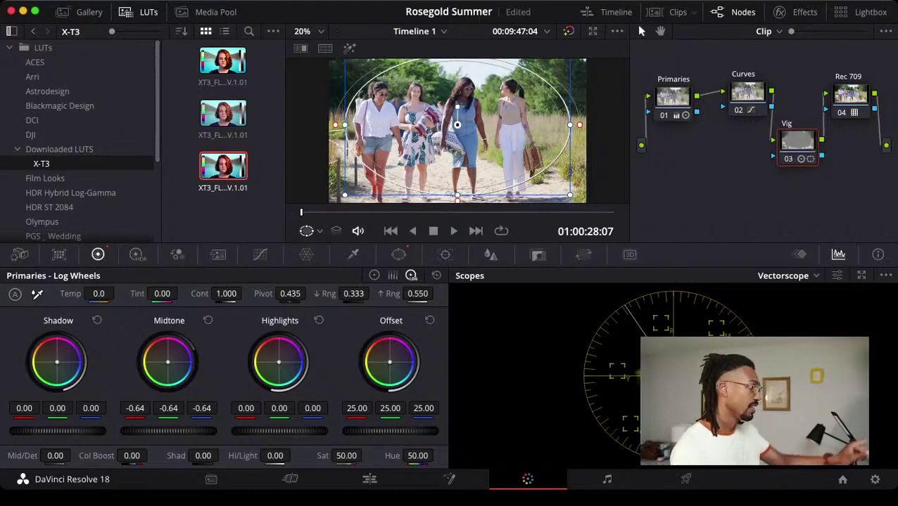
pyautogui.hotkey('ctrl', 'd')
pyautogui.hotkey('ctrl', 'd')
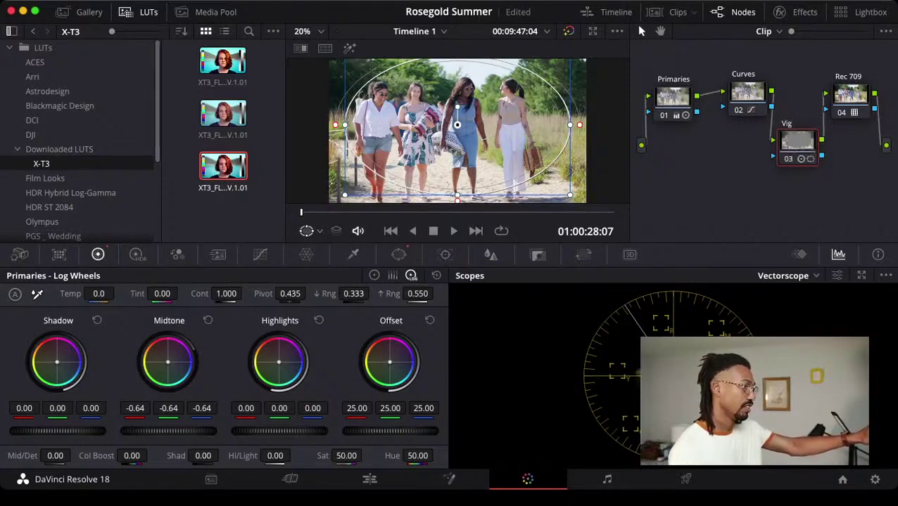
pyautogui.hotkey('ctrl', 'd')
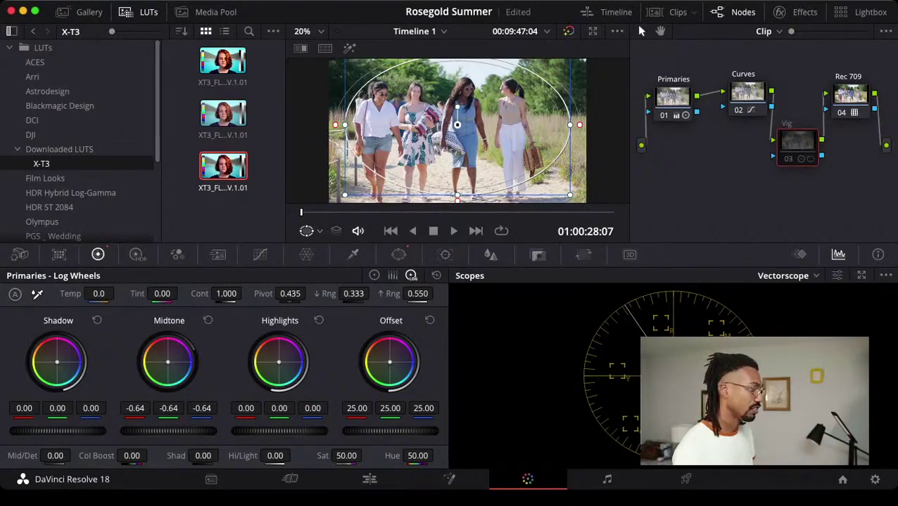
pyautogui.hotkey('ctrl', 'd')
pyautogui.hotkey('ctrl', 'd')
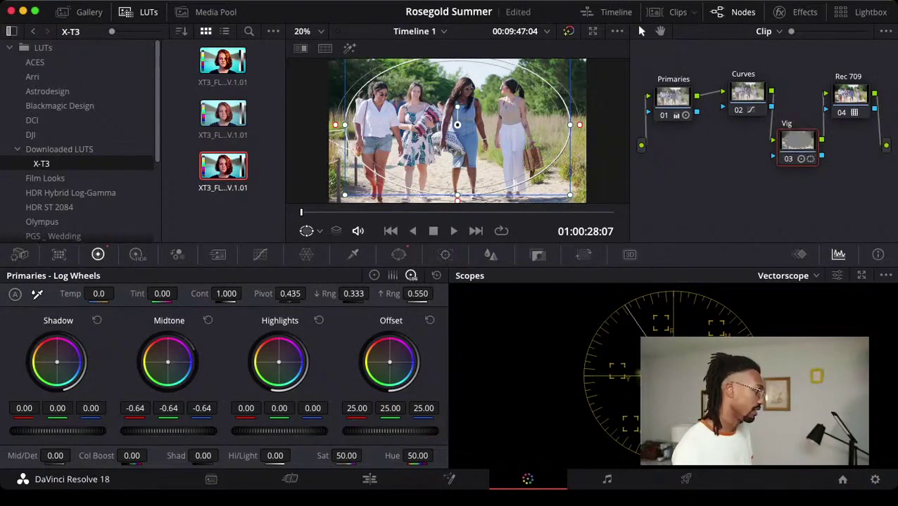
# Reset the Vig node's midtones, try a lighter darkening of about -0.10, and reset them again.
pyautogui.click(207, 320)
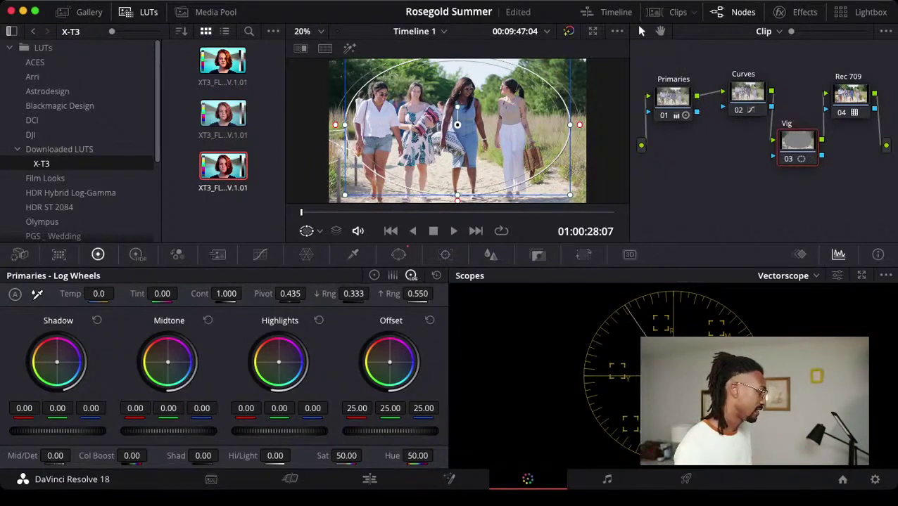
pyautogui.moveTo(169, 431)
pyautogui.mouseDown()
pyautogui.moveTo(111, 431)
pyautogui.moveTo(160, 430)
pyautogui.mouseUp()
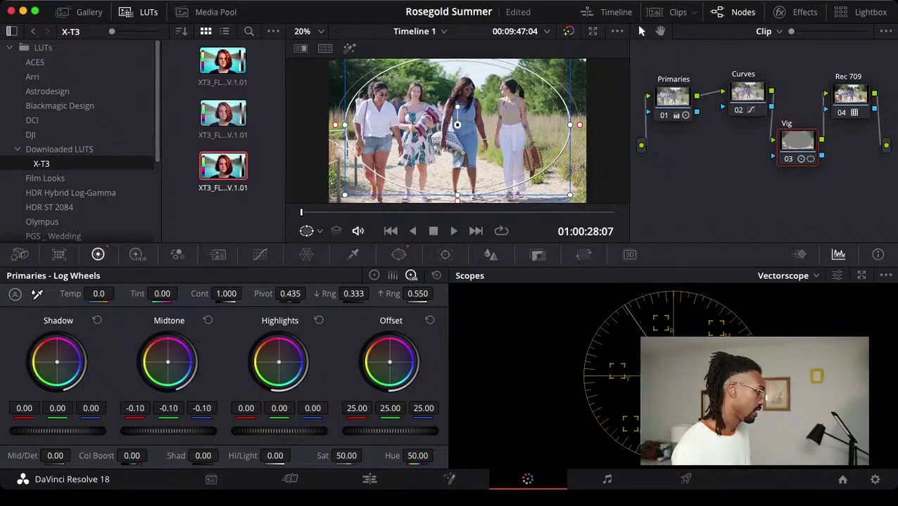
pyautogui.click(207, 320)
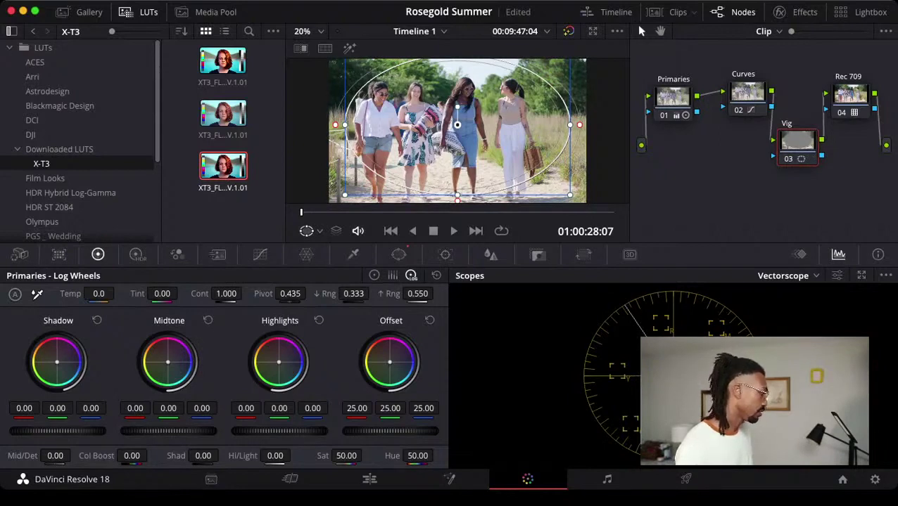
# Lower the Vig node's shadows to about -0.20 and toggle the node off and on to compare the vignette.
pyautogui.moveTo(58, 431); pyautogui.dragTo(23, 431)
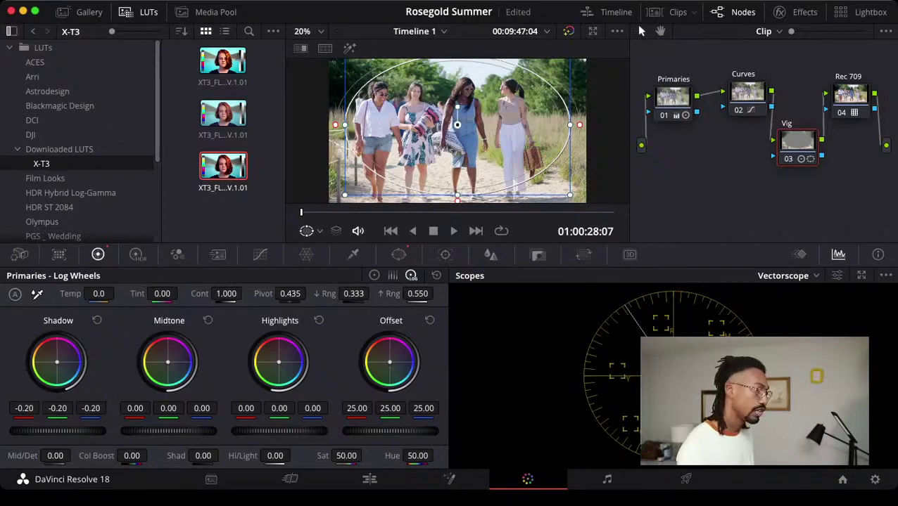
pyautogui.press('super+d')
pyautogui.press('super+d')
pyautogui.press('super+d')
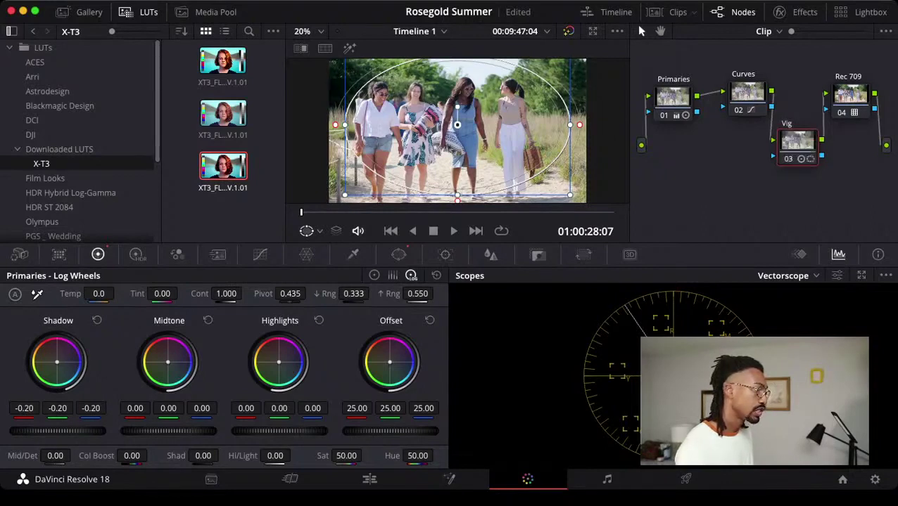
pyautogui.press('super+d')
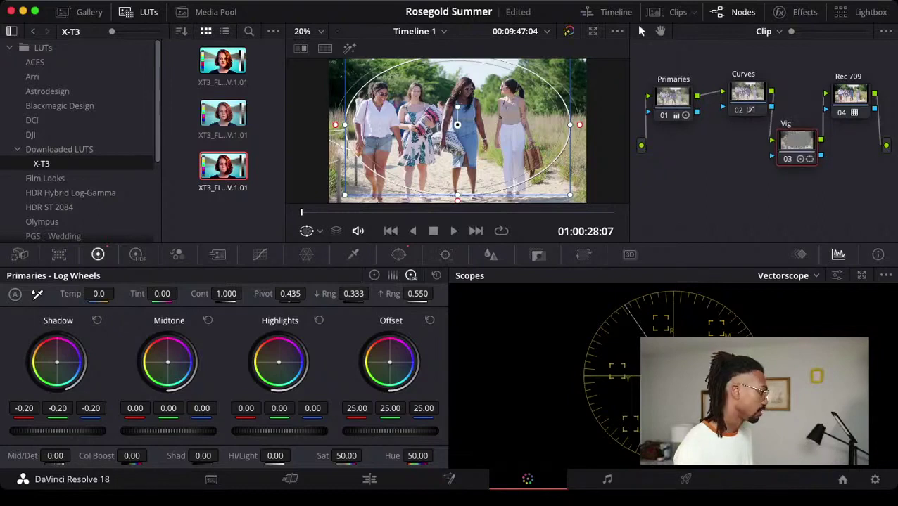
# Deepen the Vig node's shadows to about -0.32, compare with the node off and on, and select the Curves node.
pyautogui.moveTo(57, 432); pyautogui.dragTo(42, 431)
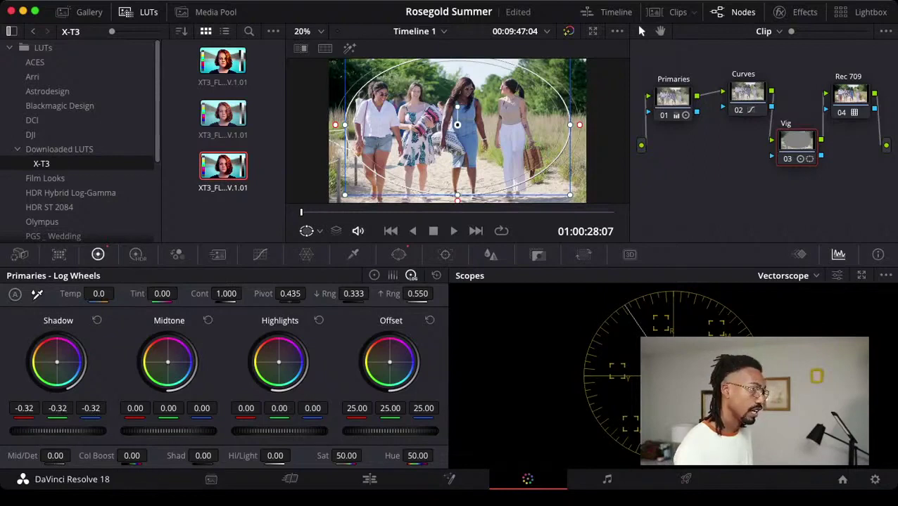
pyautogui.press('super+d')
pyautogui.press('super+d')
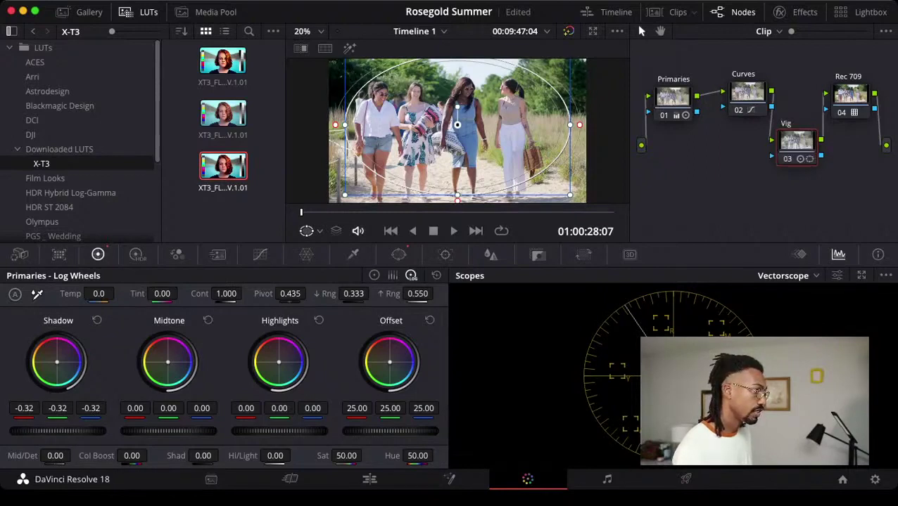
pyautogui.press('super+d')
pyautogui.press('super+d')
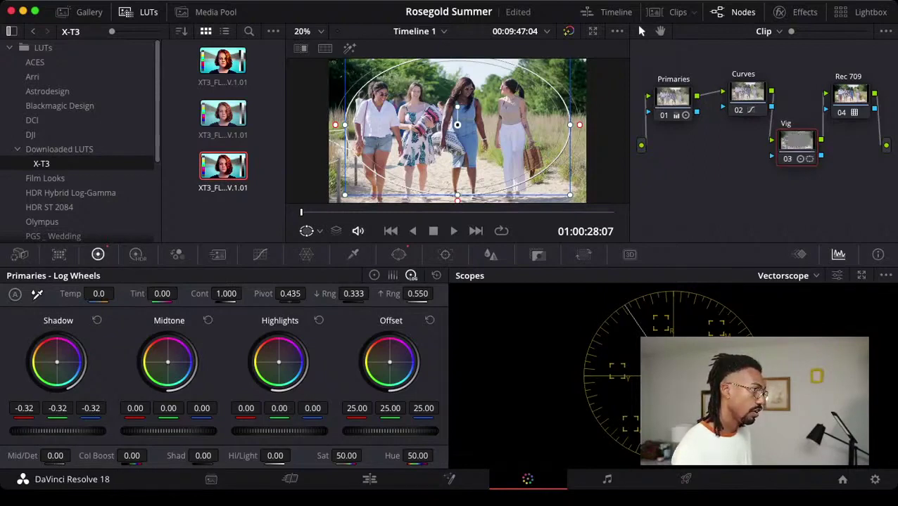
pyautogui.click(747, 92)
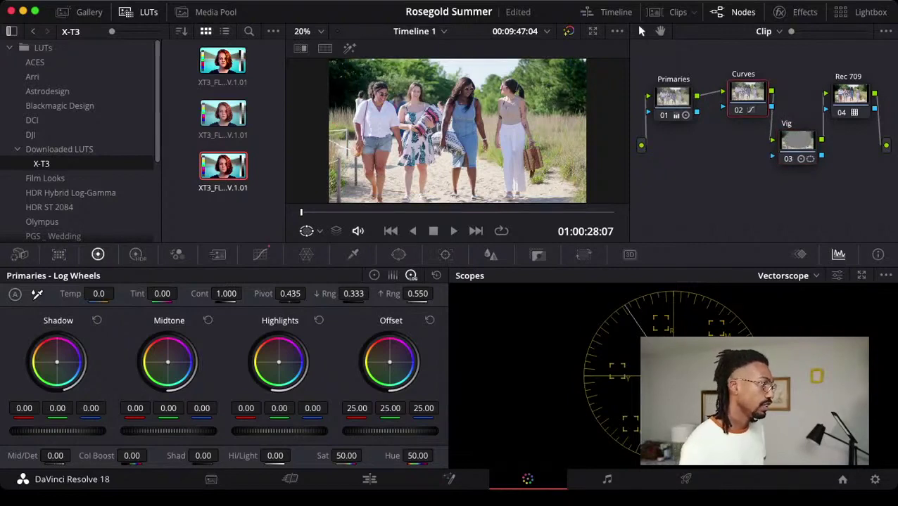
# Toggle the Vig node off and on repeatedly to compare the image with and without the vignette.
pyautogui.click(787, 159)
pyautogui.click(787, 159)
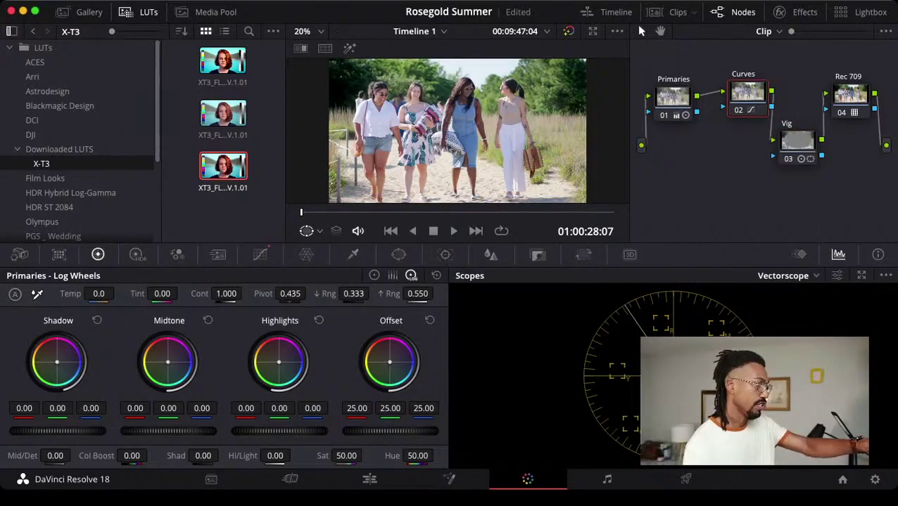
pyautogui.click(787, 159)
pyautogui.click(787, 159)
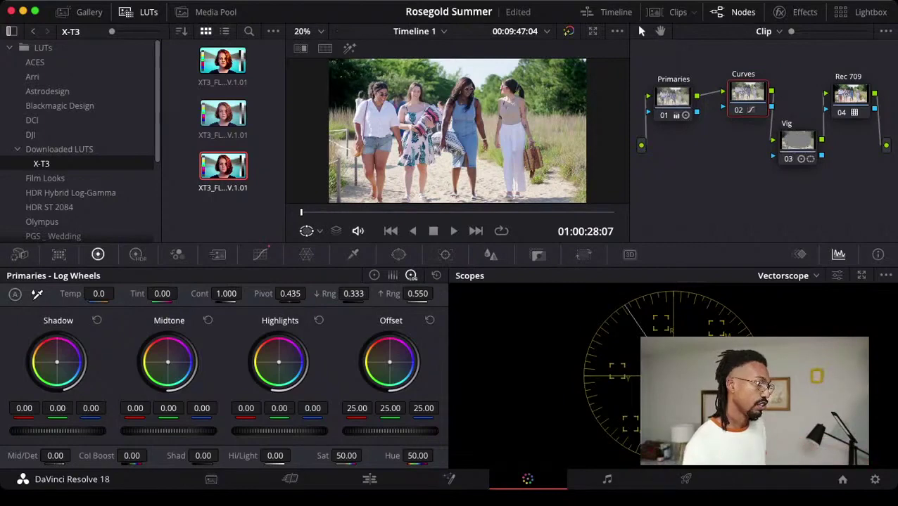
pyautogui.click(787, 159)
# Re-enable the Vig node, lower its log-wheel shadows to about -1.18 and widen the oval window's edge softness.
pyautogui.click(797, 140)
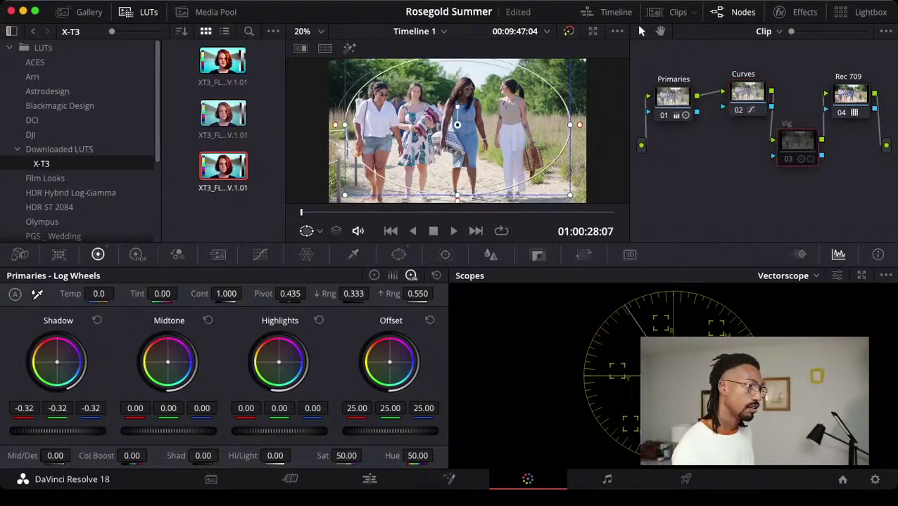
pyautogui.press('super+d')
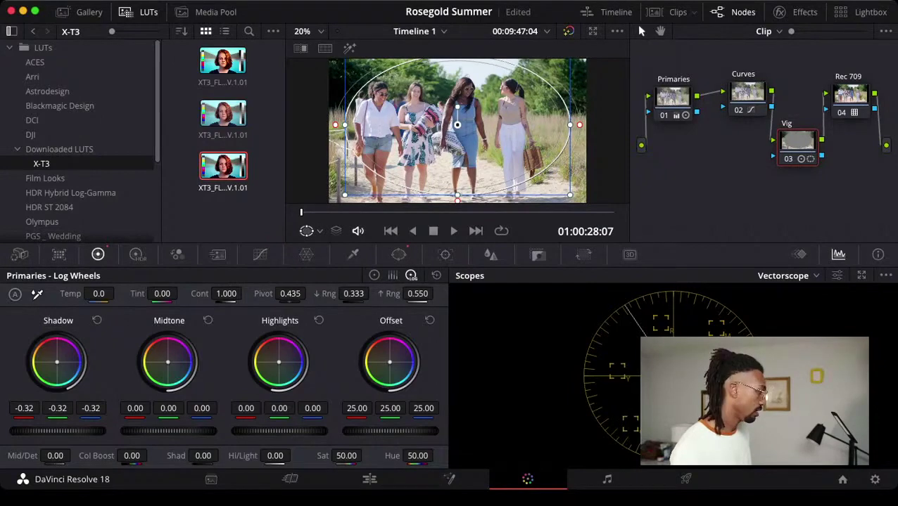
pyautogui.moveTo(58, 430); pyautogui.dragTo(11, 430)
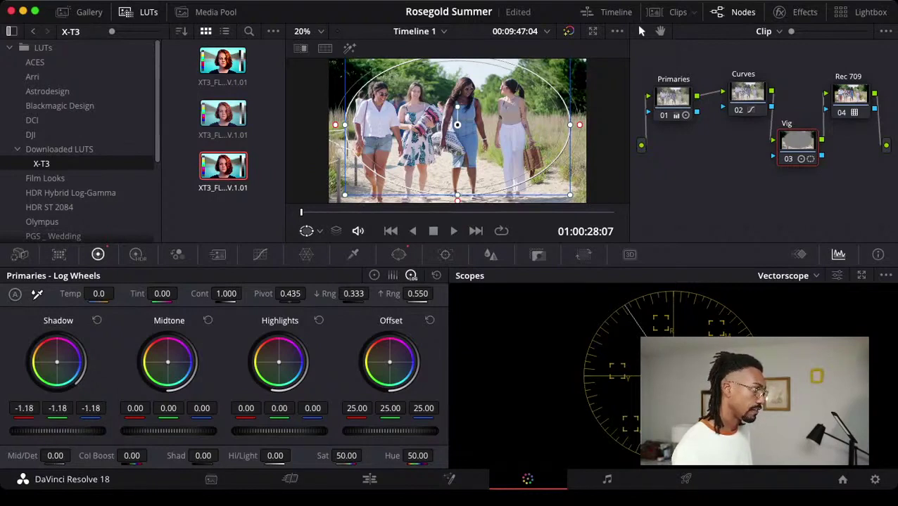
pyautogui.moveTo(579, 124); pyautogui.dragTo(597, 124)
pyautogui.click(747, 93)
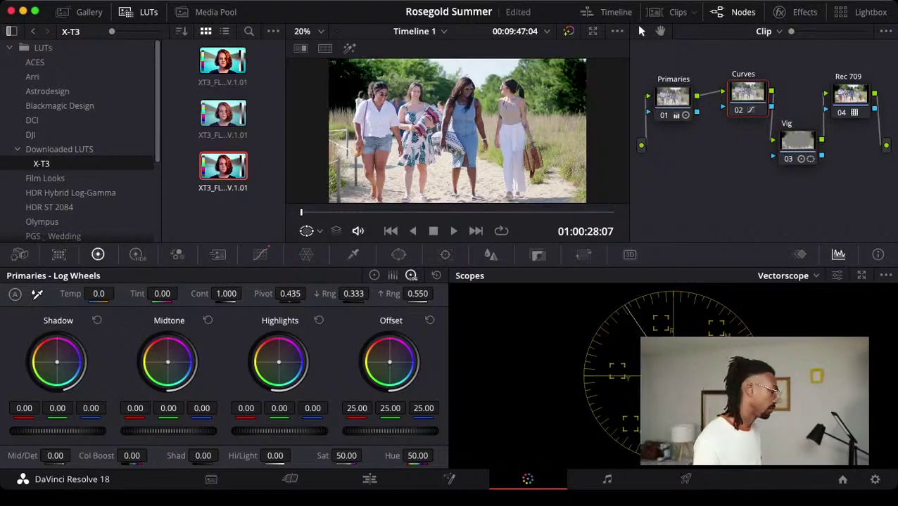
# Narrow the Vig node's oval window horizontally around the four women and nudge its centre slightly.
pyautogui.click(797, 140)
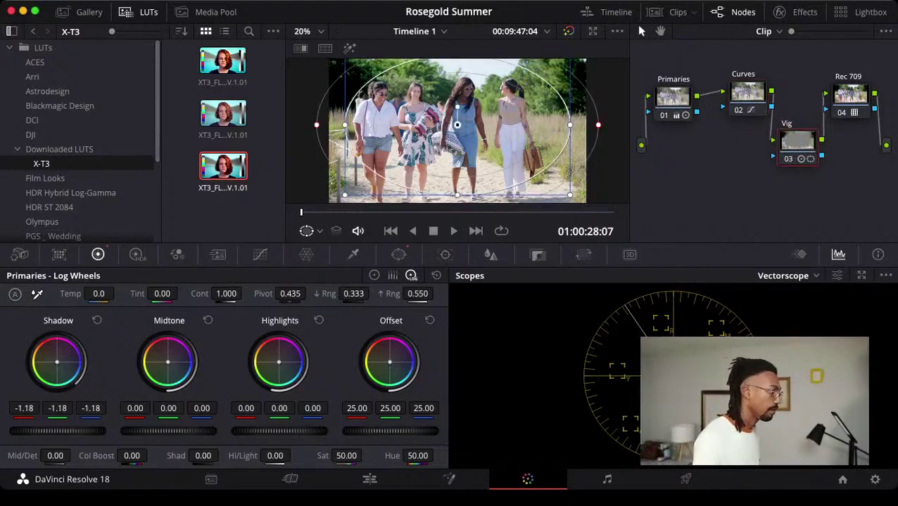
pyautogui.moveTo(570, 126)
pyautogui.mouseDown()
pyautogui.moveTo(527, 125)
pyautogui.moveTo(555, 125)
pyautogui.mouseUp()
pyautogui.moveTo(457, 125); pyautogui.dragTo(456, 125)
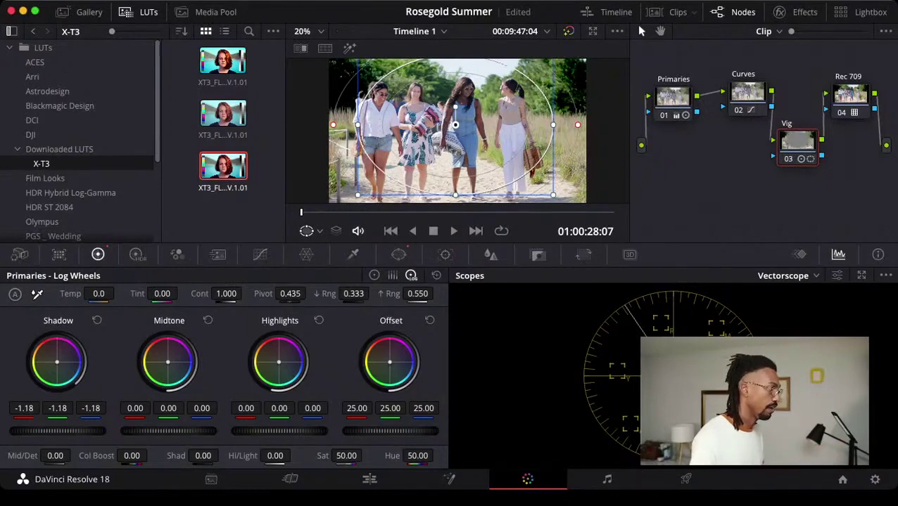
# Select the Curves node to hide the window outline and compare the narrowed vignette with the Vig node off and on.
pyautogui.click(747, 92)
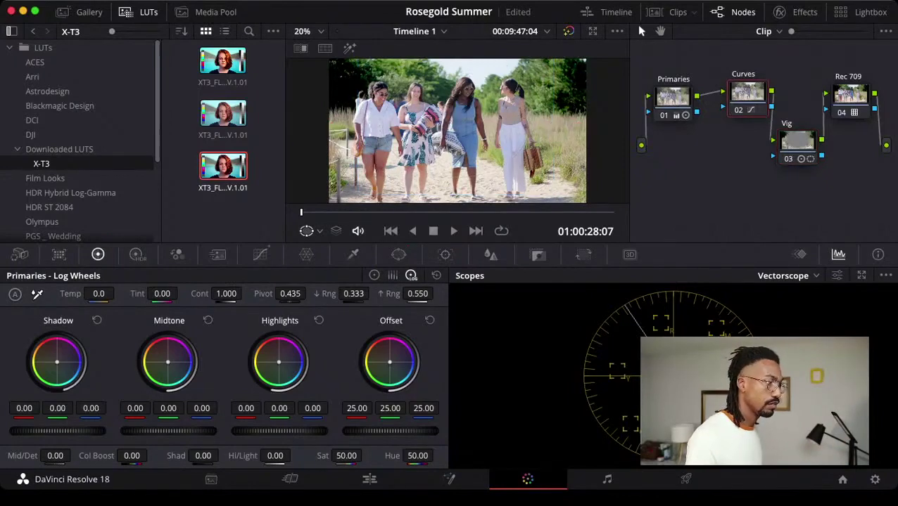
pyautogui.click(787, 159)
pyautogui.click(788, 159)
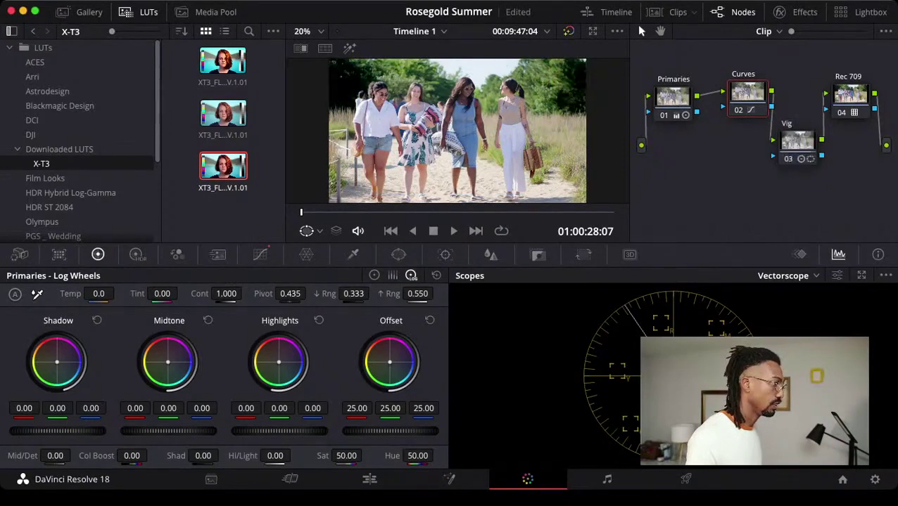
pyautogui.click(787, 159)
pyautogui.click(787, 159)
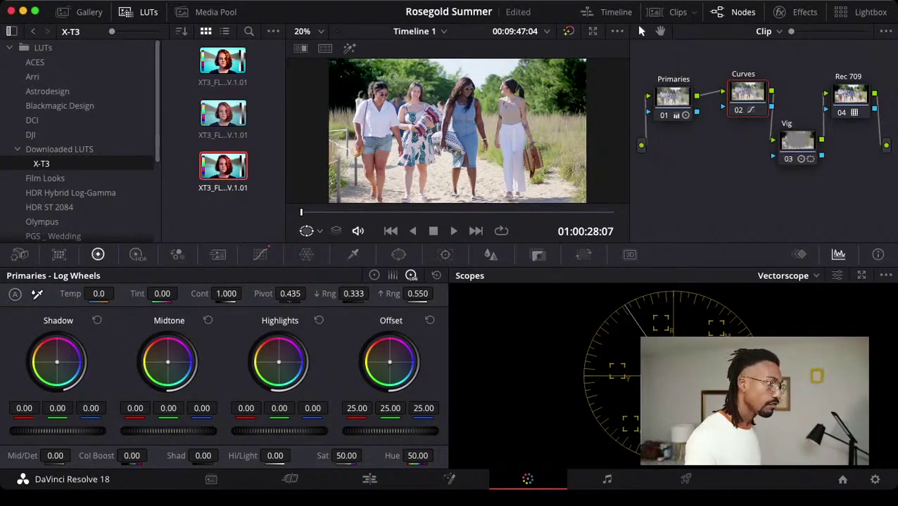
# Nudge the Vig node's oval window slightly up and right, widen it a little, and track it forward and backward through the clip.
pyautogui.click(797, 141)
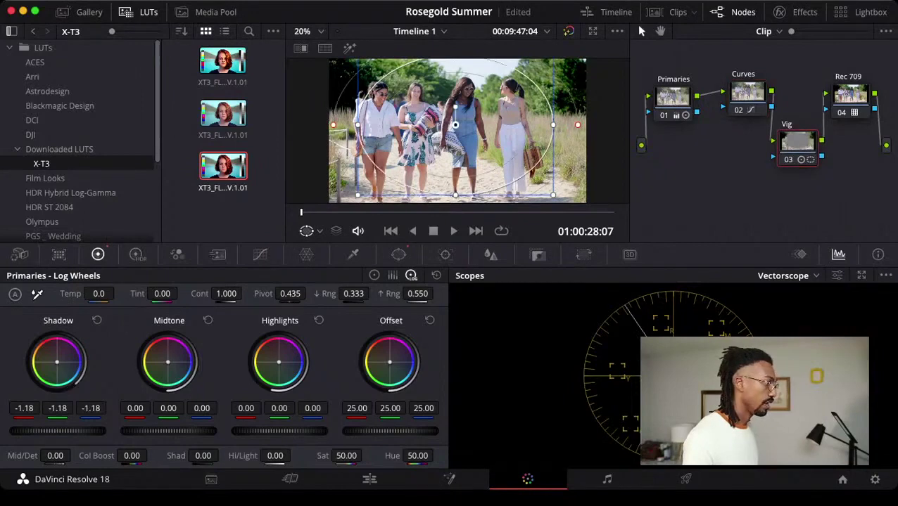
pyautogui.moveTo(455, 125); pyautogui.dragTo(457, 123)
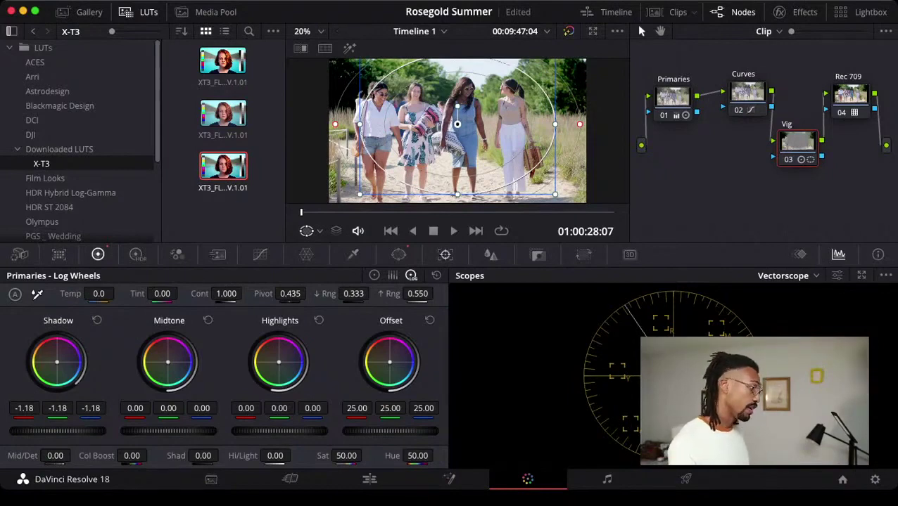
pyautogui.click(445, 255)
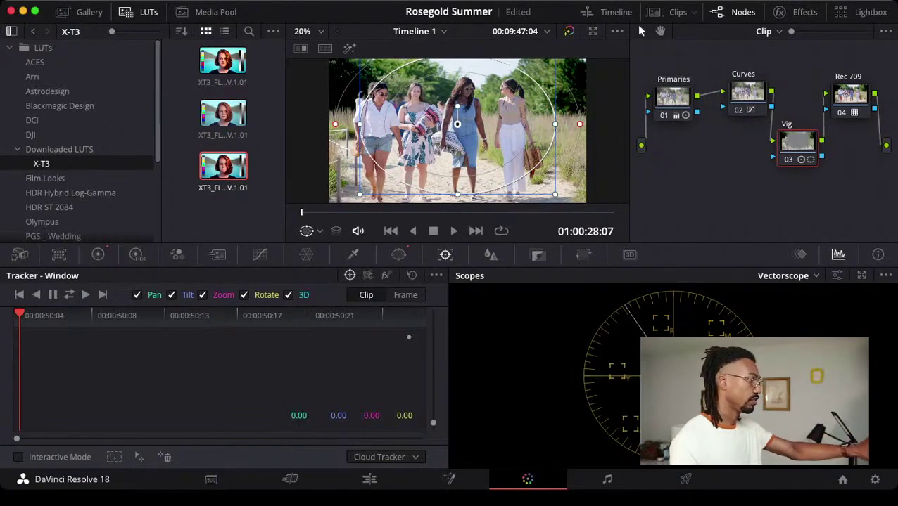
pyautogui.moveTo(555, 124); pyautogui.dragTo(562, 124)
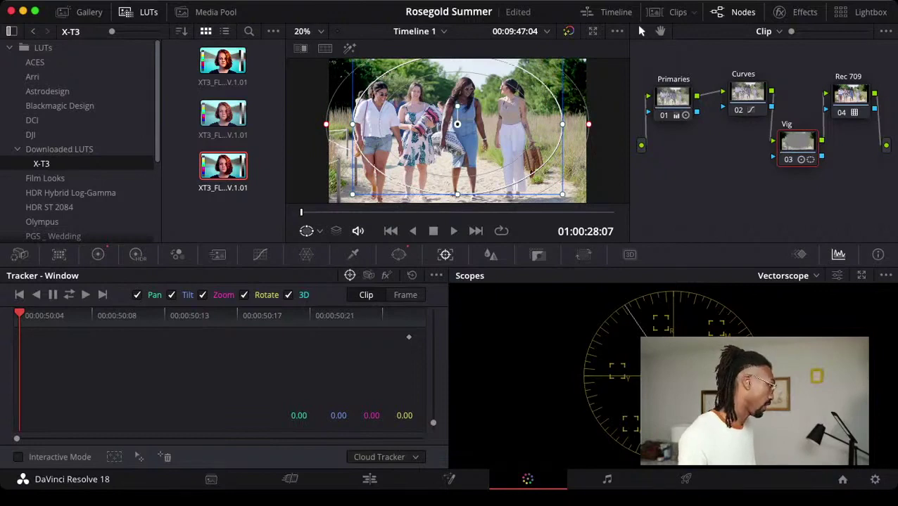
pyautogui.click(69, 294)
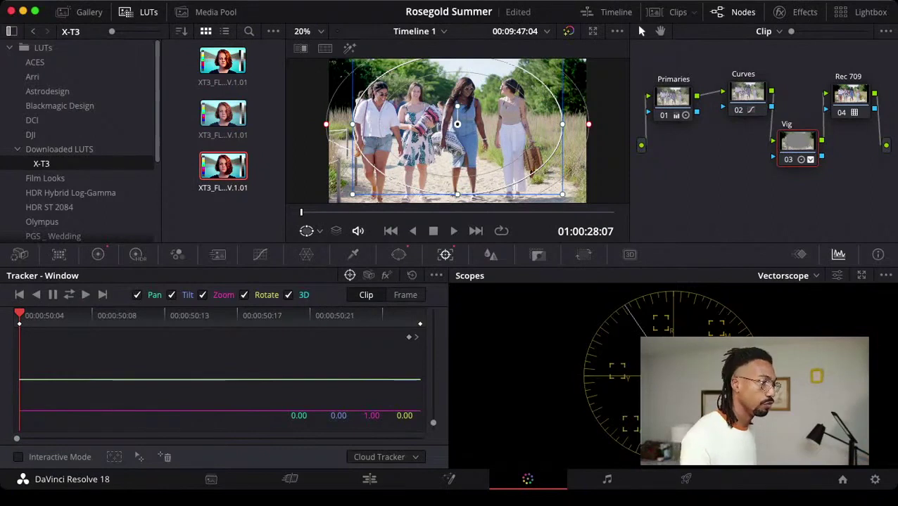
# With the Curves node selected, check the tracked vignette by switching the Vig node off and on, leaving it enabled.
pyautogui.click(746, 92)
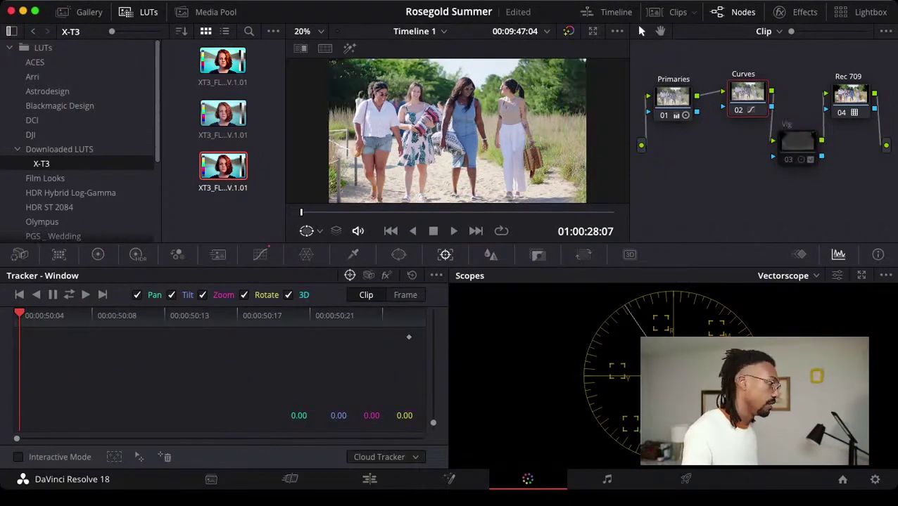
pyautogui.click(788, 160)
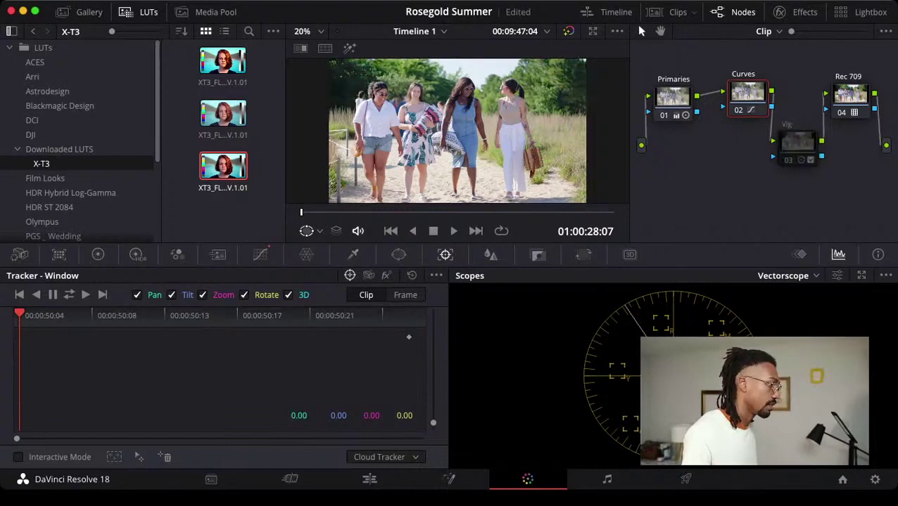
pyautogui.click(788, 161)
pyautogui.moveTo(788, 161); pyautogui.dragTo(790, 163)
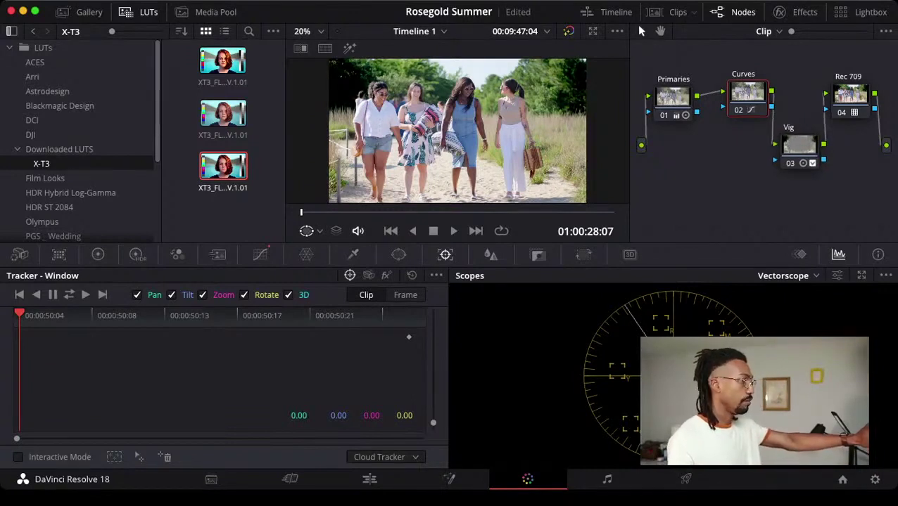
pyautogui.click(790, 163)
pyautogui.click(790, 163)
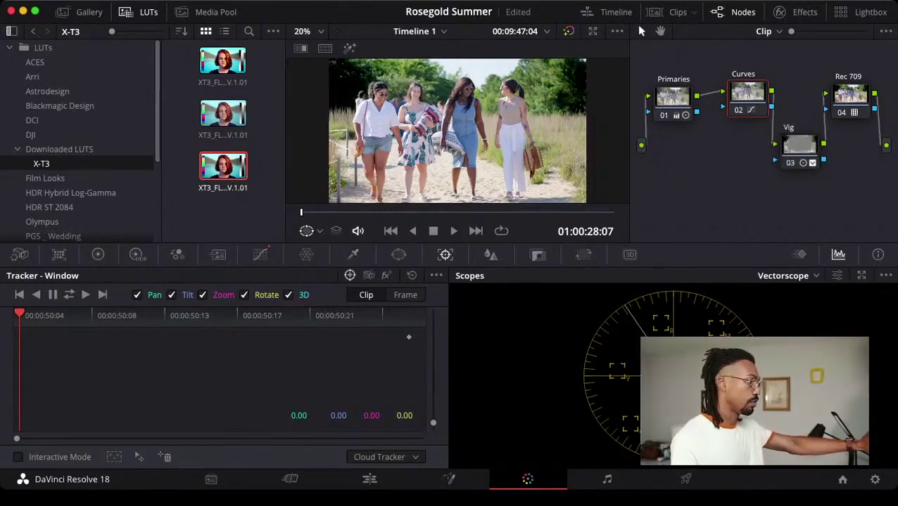
pyautogui.click(790, 163)
pyautogui.click(790, 163)
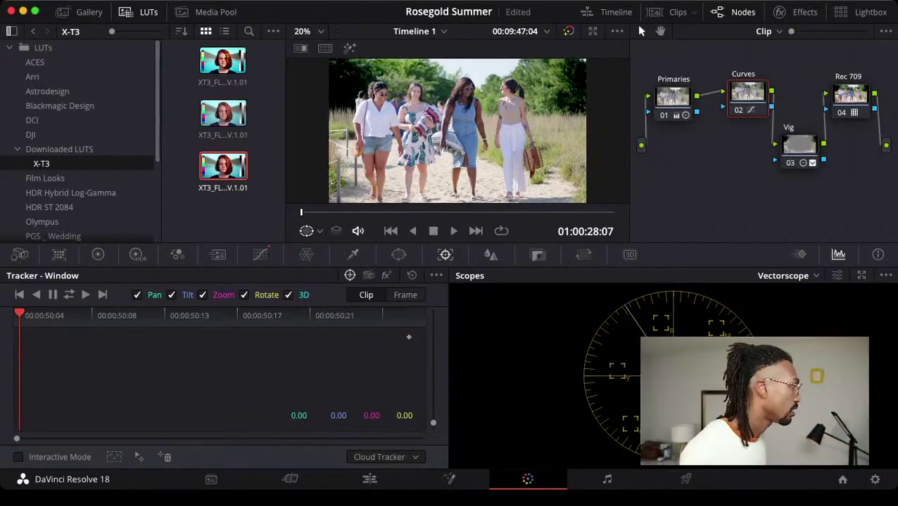
# Disable the Primaries, Curves, Vig and Rec 709 nodes to view the ungraded clip.
pyautogui.click(673, 98)
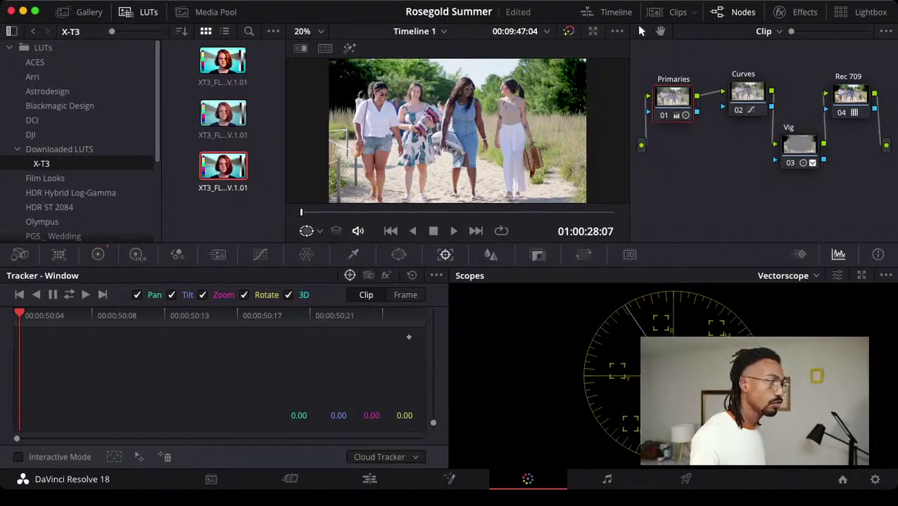
pyautogui.press('super+d')
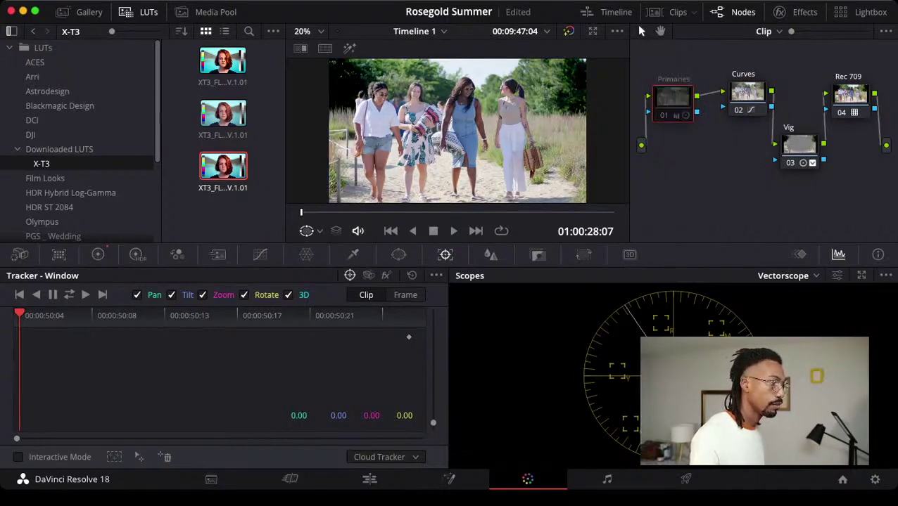
pyautogui.click(738, 110)
pyautogui.click(790, 163)
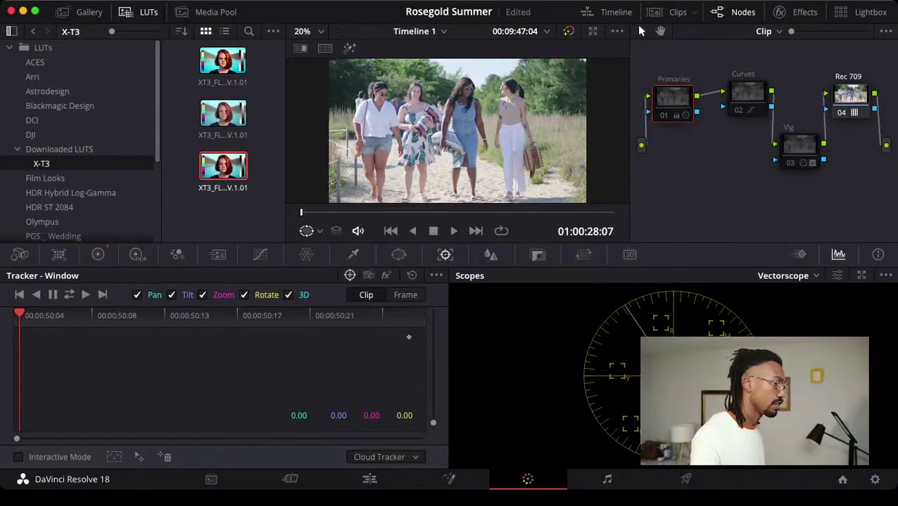
pyautogui.click(842, 112)
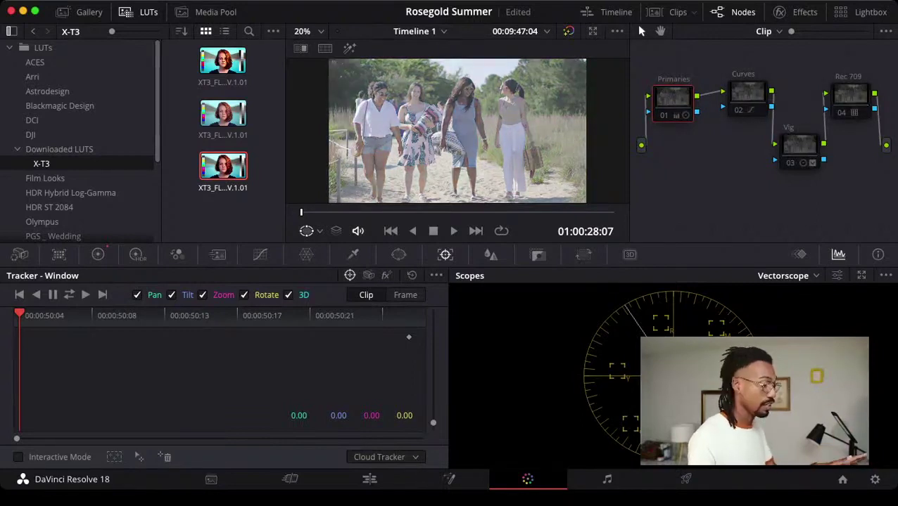
# Re-enable the Rec 709, Curves and Primaries nodes to review the grade progressively, toggling Curves to compare its contrast.
pyautogui.click(842, 112)
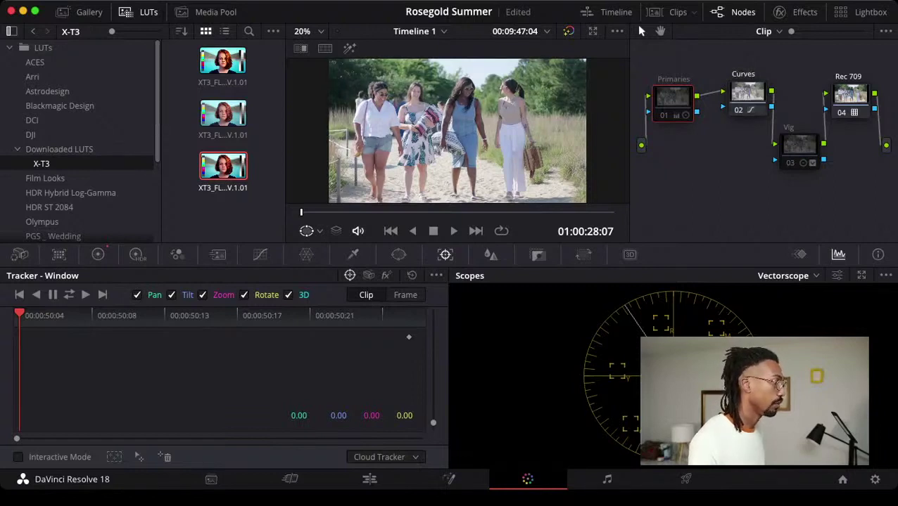
pyautogui.press('super+d')
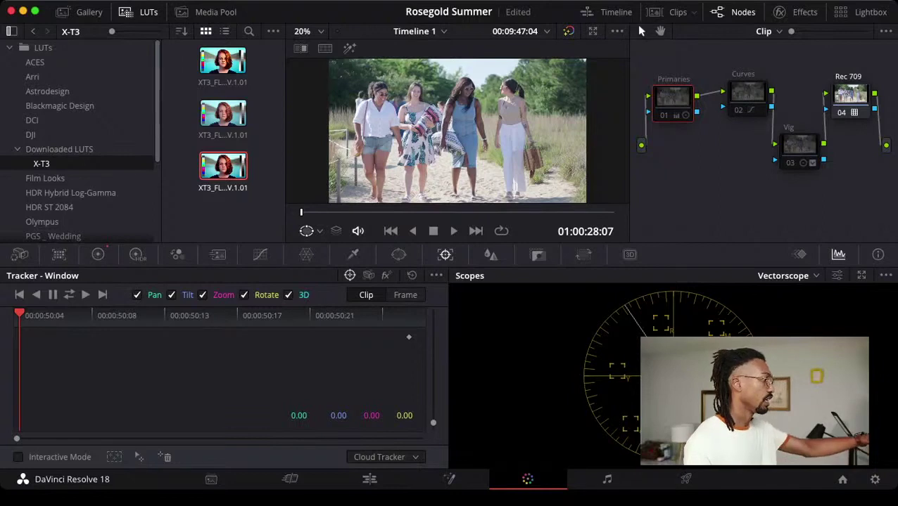
pyautogui.press('super+d')
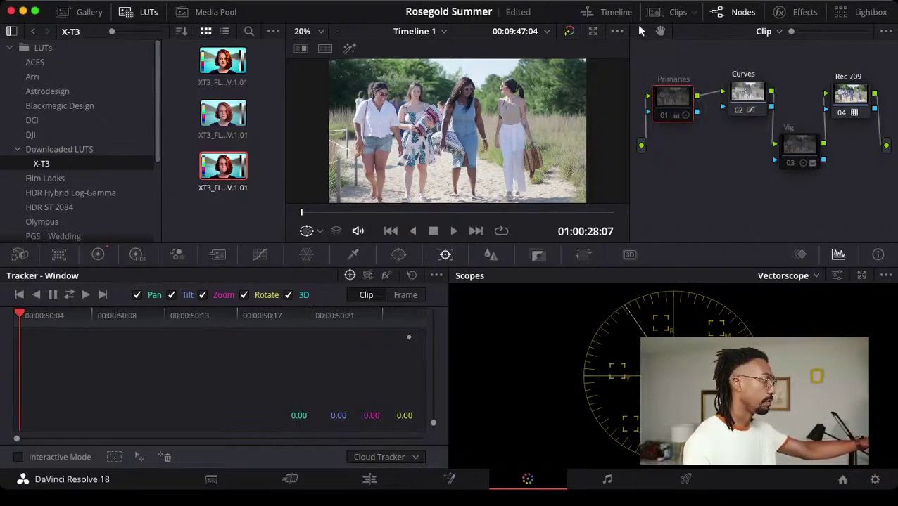
pyautogui.press('super+d')
pyautogui.press('super+d')
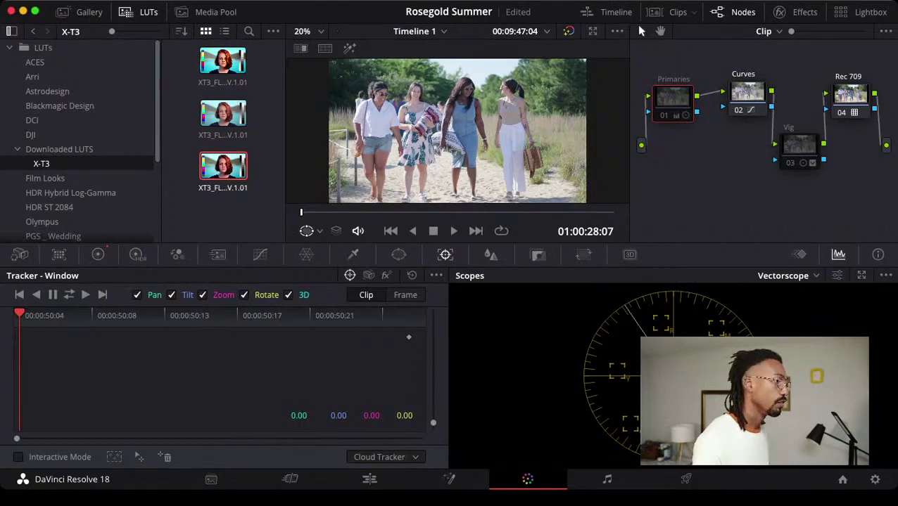
pyautogui.press('super+d')
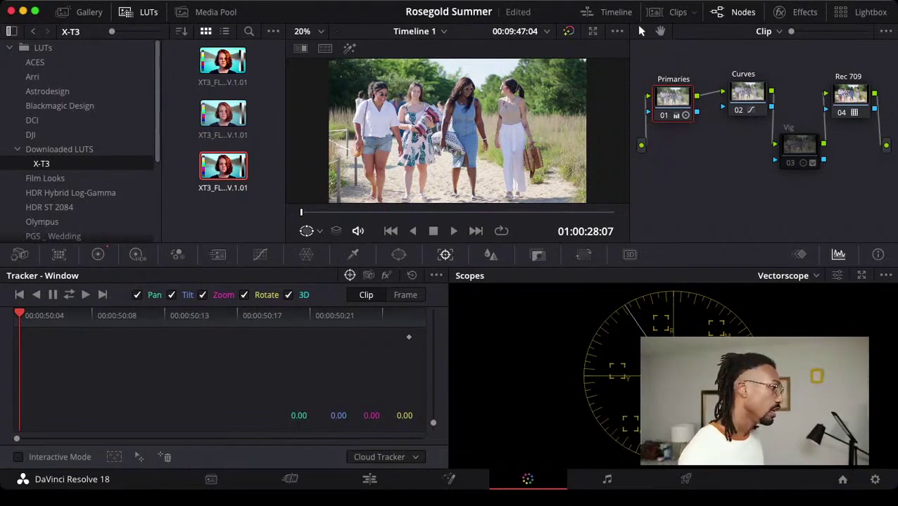
# Switch the Vig node on and off over the otherwise complete grade to review the vignette's effect.
pyautogui.click(789, 163)
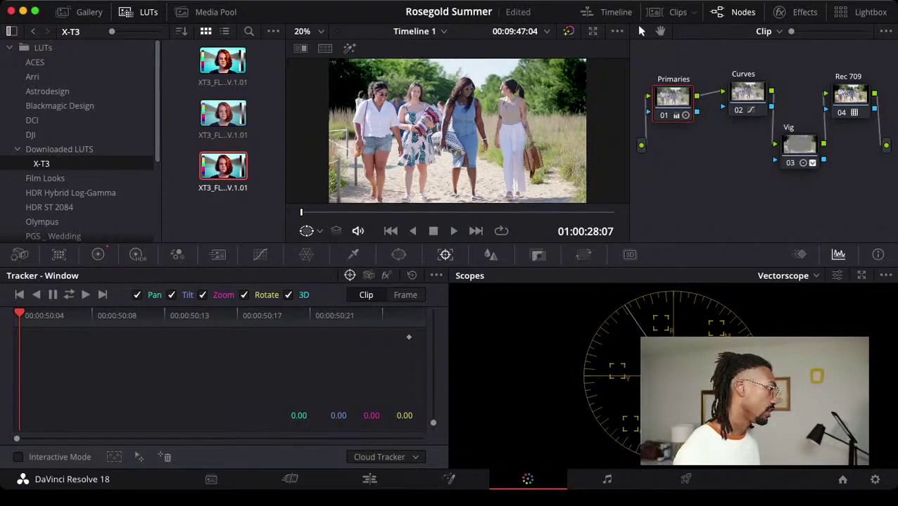
pyautogui.click(790, 163)
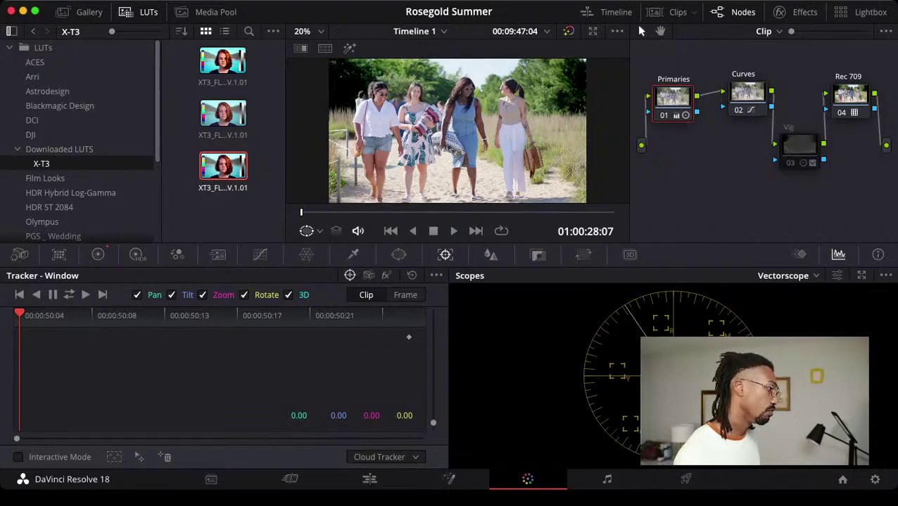
pyautogui.click(789, 163)
pyautogui.click(789, 163)
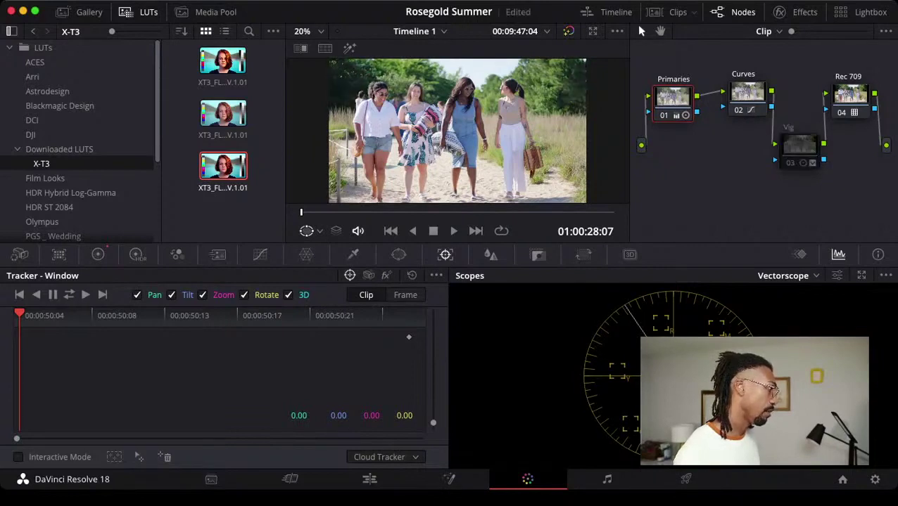
pyautogui.click(790, 163)
pyautogui.hotkey('ctrl', 'd')
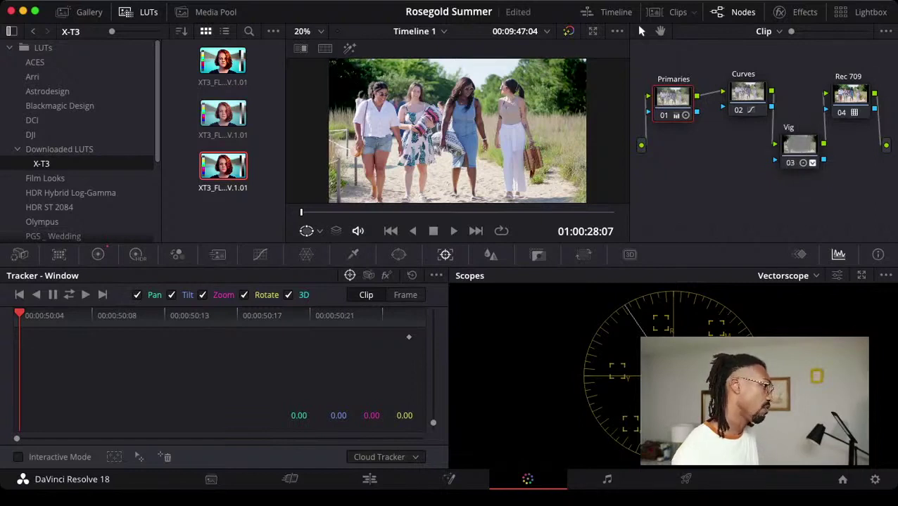
pyautogui.hotkey('ctrl', 'd')
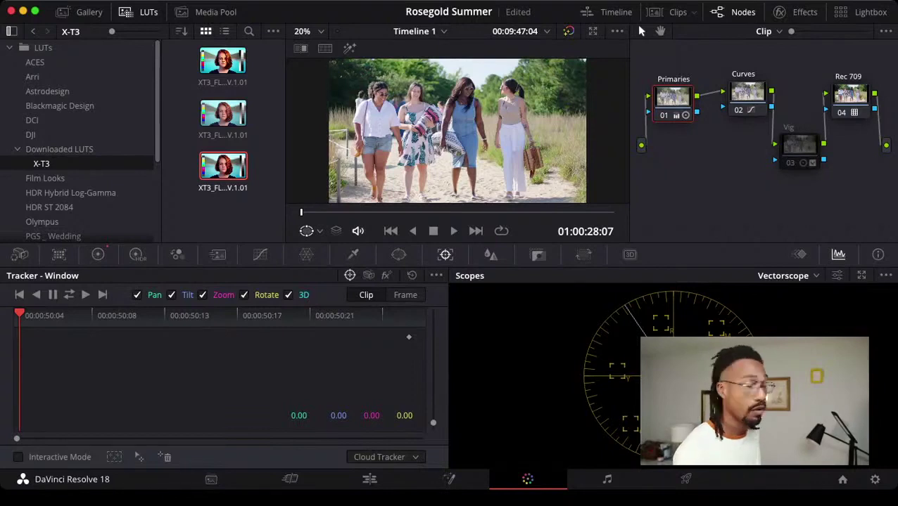
# Insert a new serial node directly before the Vig node and arrange it between Curves and Vig.
pyautogui.click(799, 145)
pyautogui.moveTo(799, 146); pyautogui.dragTo(785, 148)
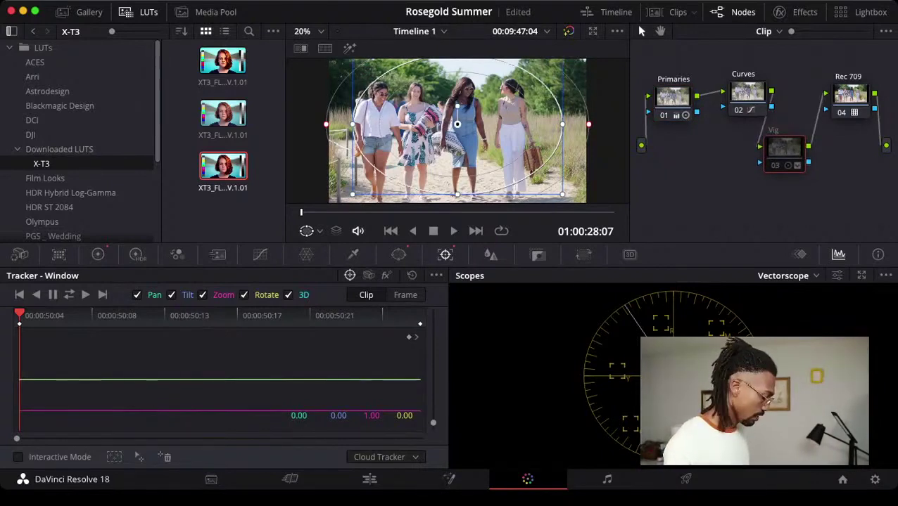
pyautogui.hotkey('shift', 's')
pyautogui.click(810, 144)
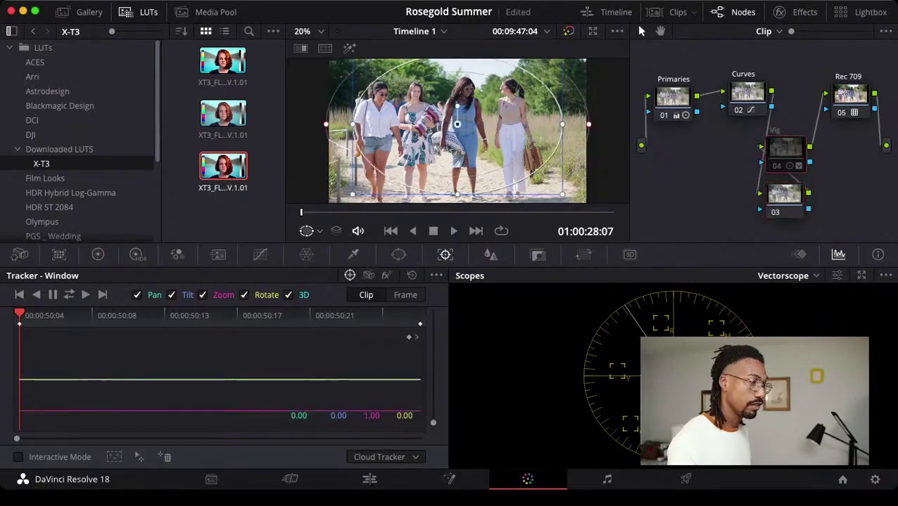
pyautogui.moveTo(810, 145); pyautogui.dragTo(844, 150)
pyautogui.moveTo(784, 194); pyautogui.dragTo(789, 164)
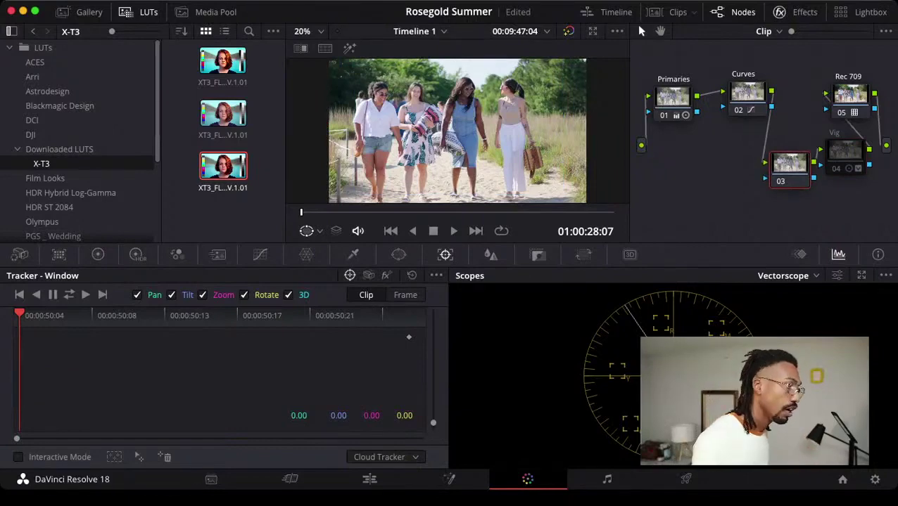
# Apply the Resolve FX Light Glow effect to the new node 03 and space the node below Curves.
pyautogui.click(793, 12)
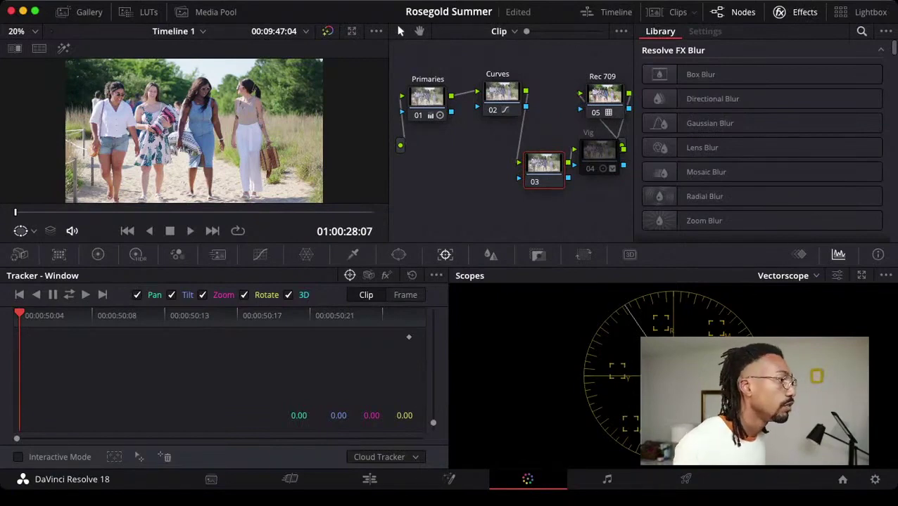
pyautogui.scroll(-3, 760, 141)
pyautogui.scroll(-10, 759, 169)
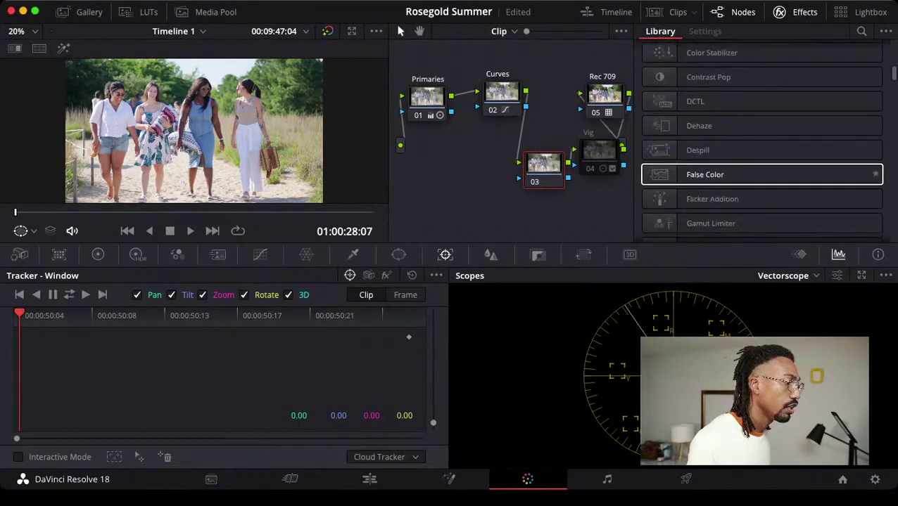
pyautogui.scroll(-10, 760, 175)
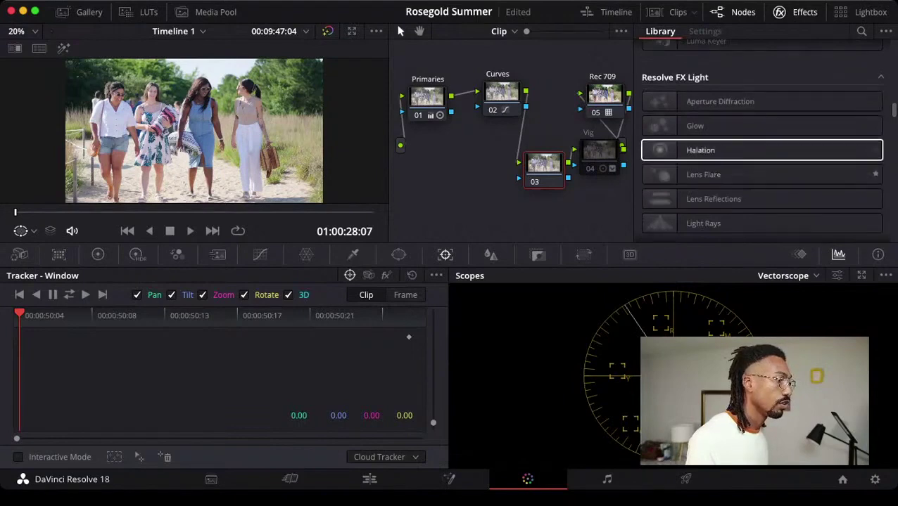
pyautogui.click(760, 126)
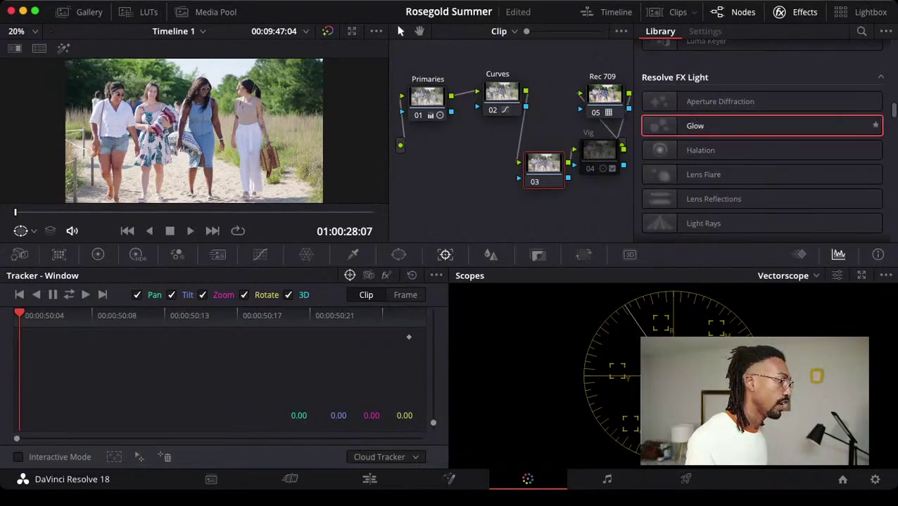
pyautogui.moveTo(760, 126); pyautogui.dragTo(543, 167)
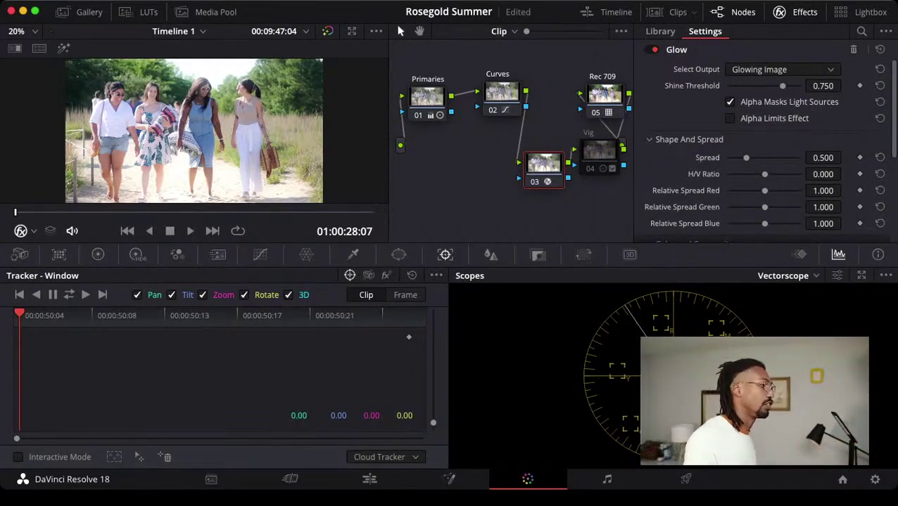
pyautogui.moveTo(544, 167); pyautogui.dragTo(530, 177)
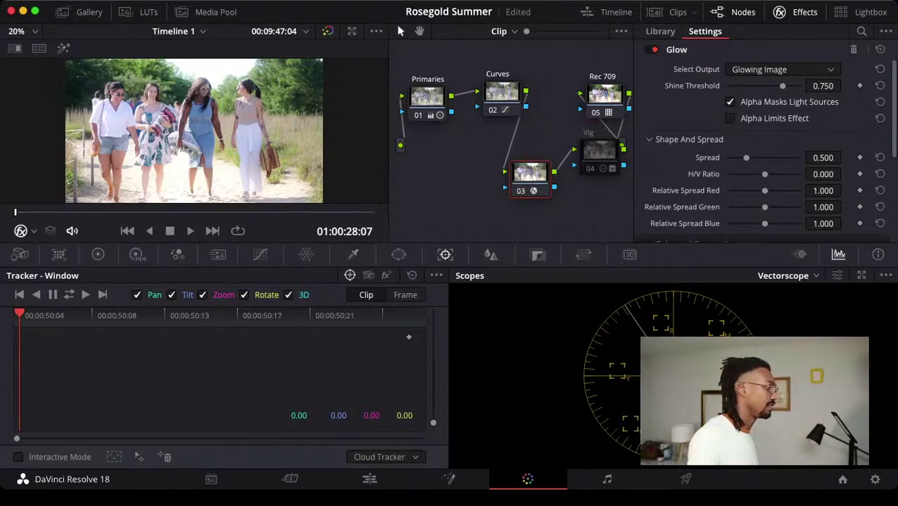
pyautogui.moveTo(530, 176); pyautogui.dragTo(522, 180)
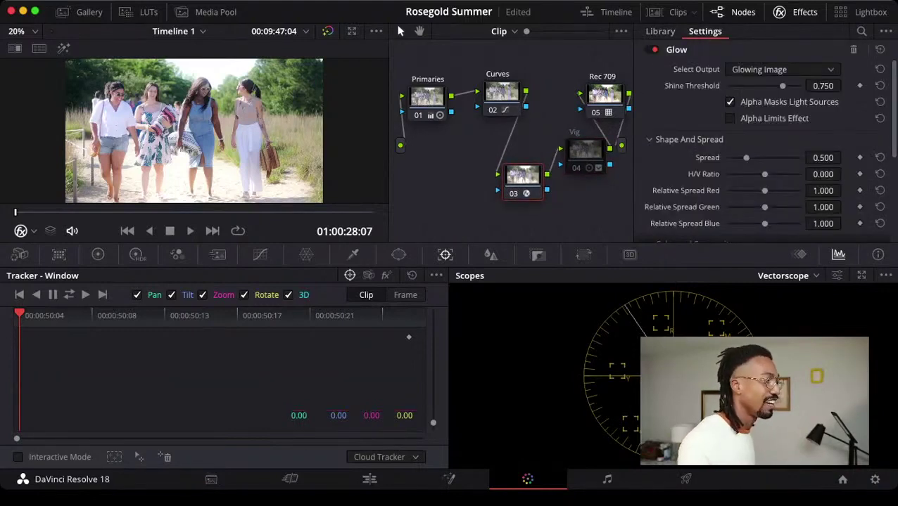
# Set the glow's Shine Threshold to 0.798 and its Glow Framing to Vignette.
pyautogui.moveTo(823, 86); pyautogui.dragTo(881, 86)
pyautogui.moveTo(823, 85); pyautogui.dragTo(803, 86)
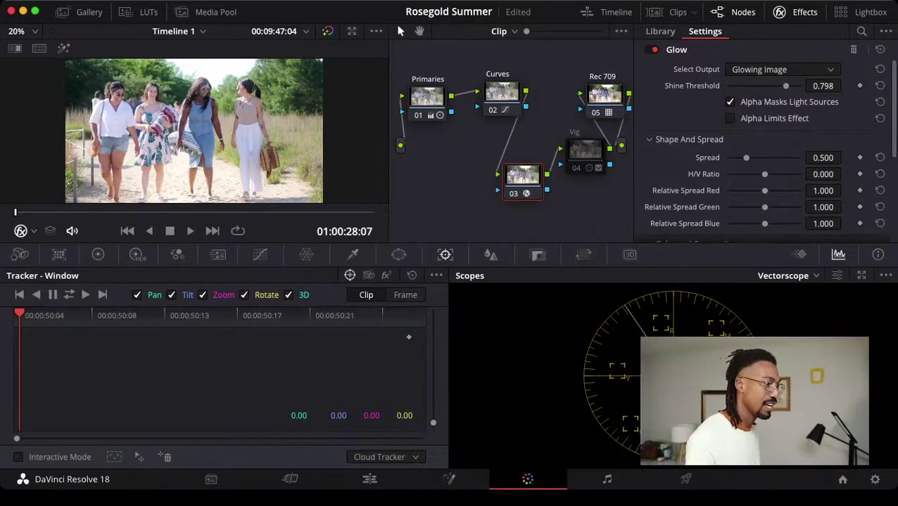
pyautogui.scroll(-4, 763, 147)
pyautogui.scroll(-2, 763, 148)
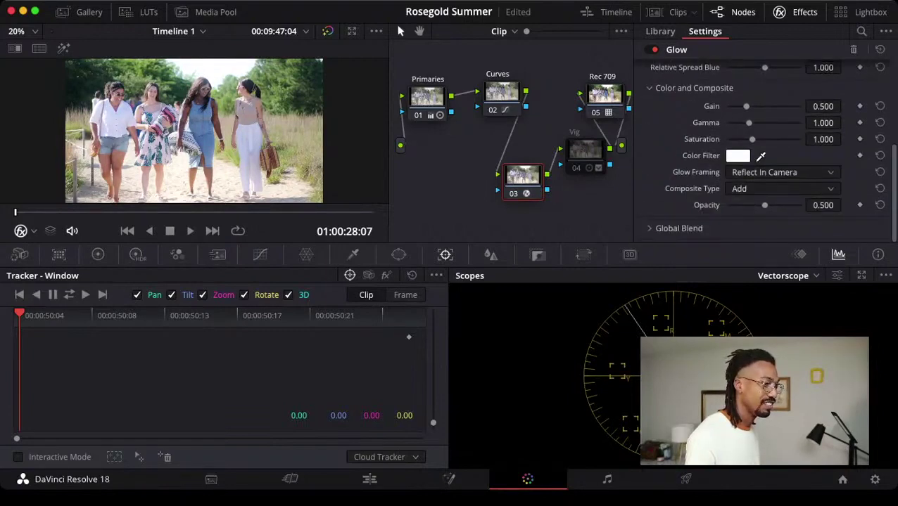
pyautogui.click(780, 174)
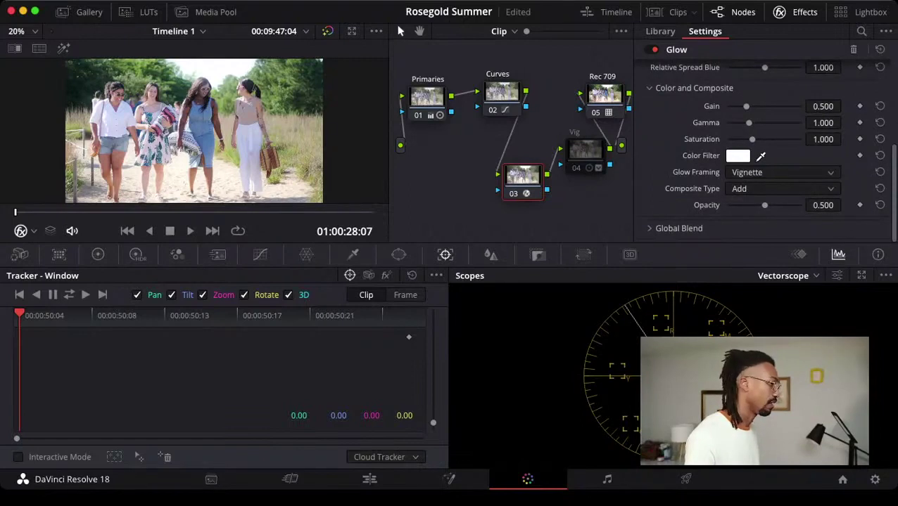
pyautogui.click(780, 173)
pyautogui.click(781, 172)
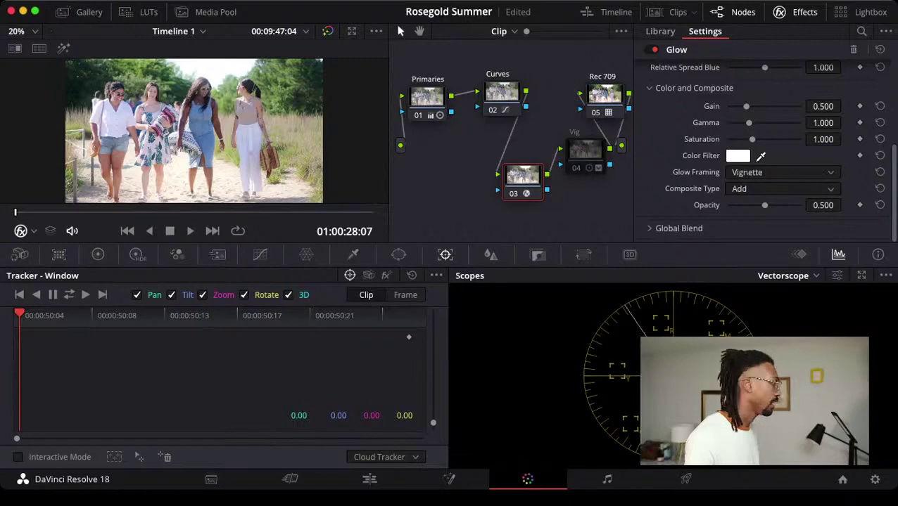
# Try the Multiply and Normal composite types on the glow, reverting to Add.
pyautogui.click(781, 188)
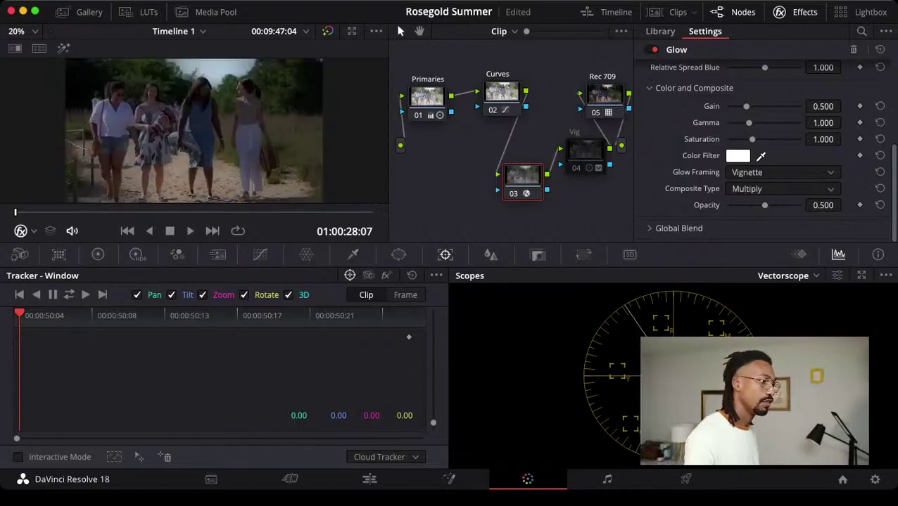
pyautogui.press('super+z')
pyautogui.press('super+shift+z')
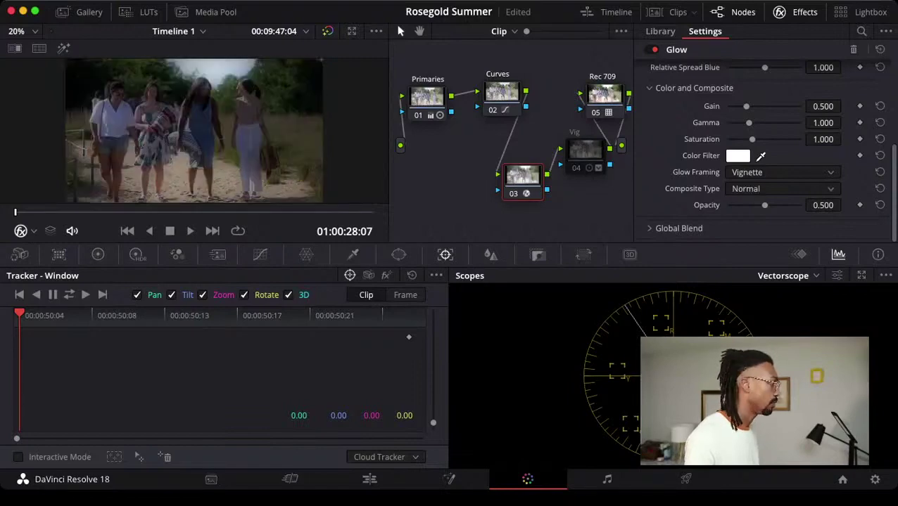
pyautogui.press('super+z')
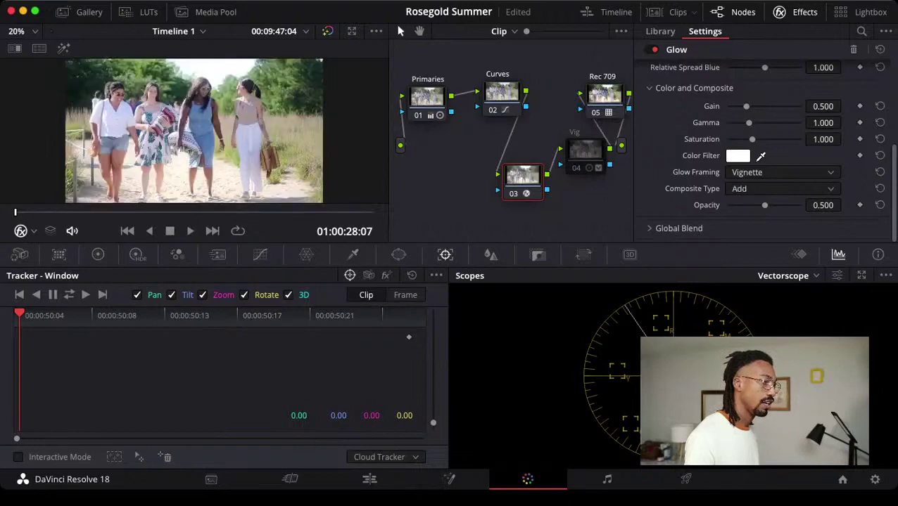
# Lower the glow's opacity slightly and set its gain to 0.606.
pyautogui.moveTo(823, 205)
pyautogui.mouseDown()
pyautogui.moveTo(831, 205)
pyautogui.moveTo(791, 204)
pyautogui.moveTo(814, 205)
pyautogui.mouseUp()
pyautogui.scroll(4, 763, 151)
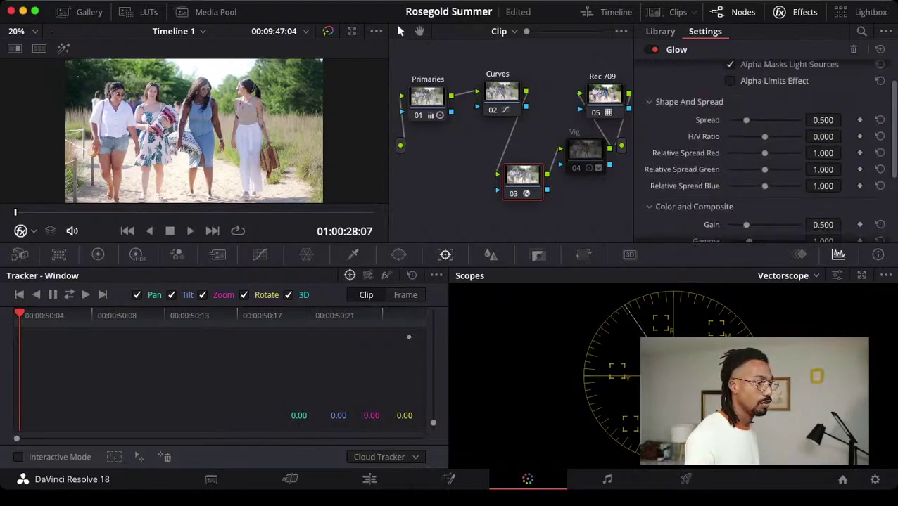
pyautogui.scroll(-1, 763, 151)
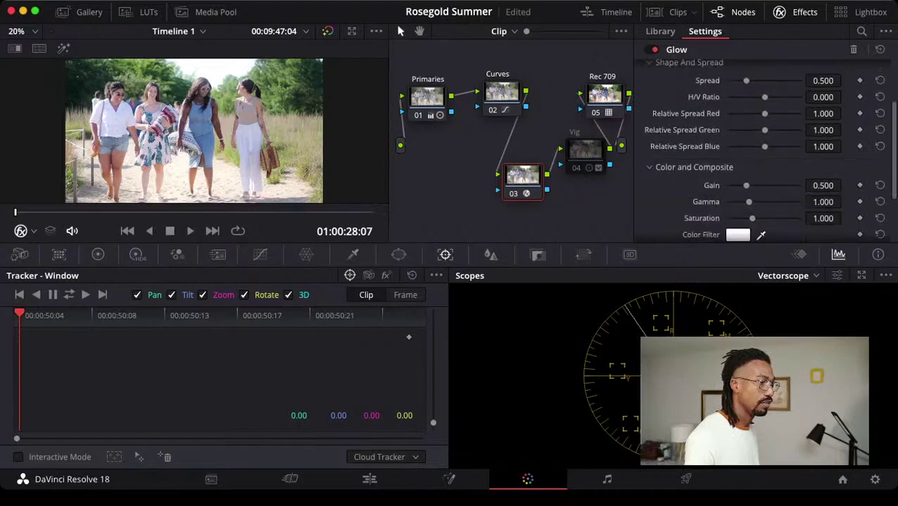
pyautogui.moveTo(823, 185); pyautogui.dragTo(849, 185)
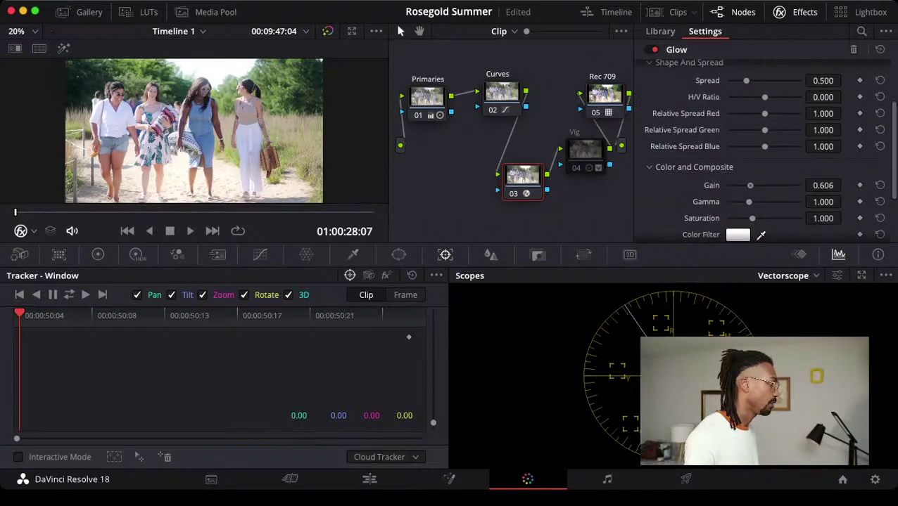
# Label node 03 as Glow and compare the image with the node off and on.
pyautogui.scroll(2, 764, 148)
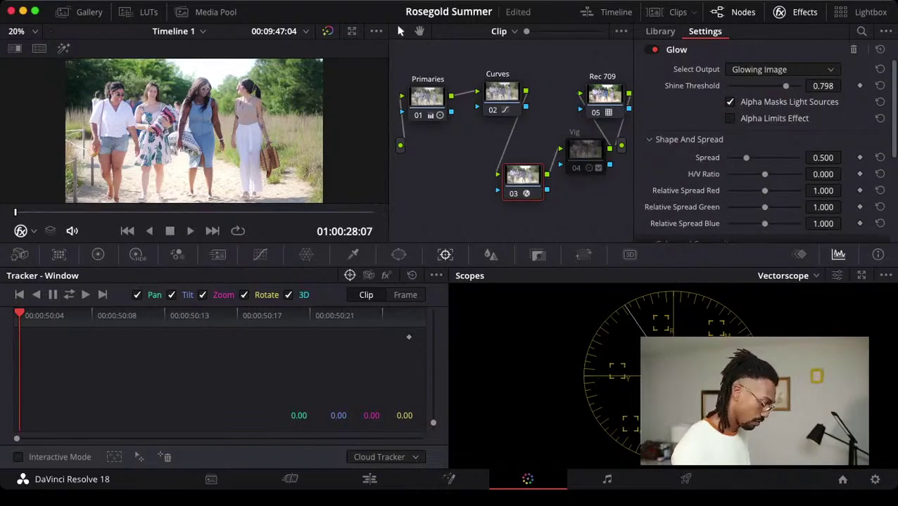
pyautogui.write('Glow')
pyautogui.press('Return')
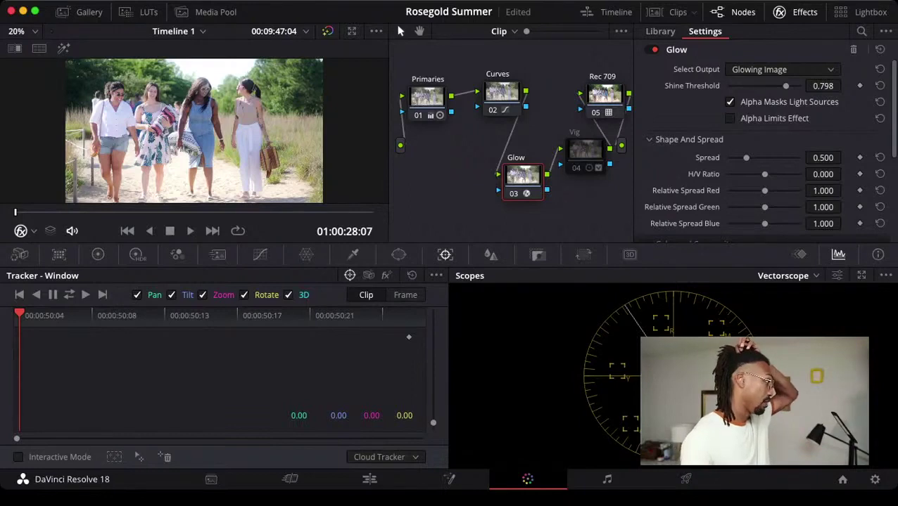
pyautogui.press('super+d')
pyautogui.press('super+d')
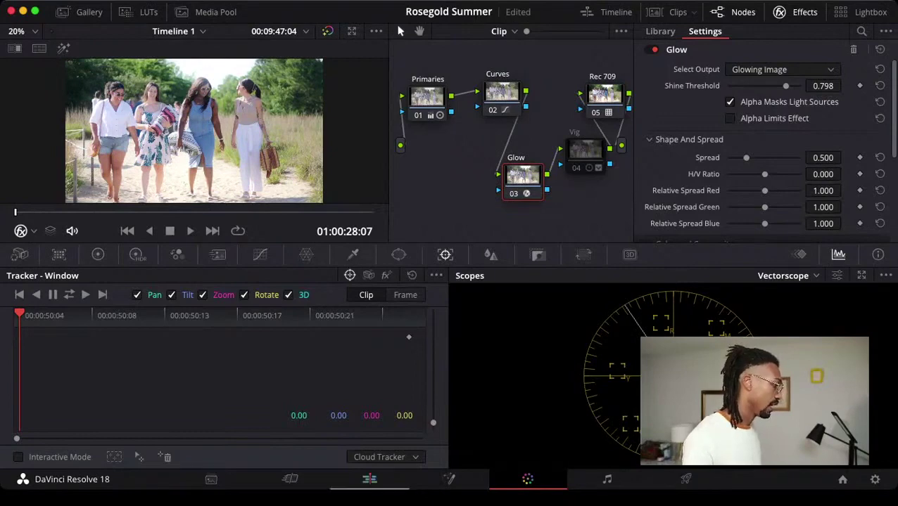
# Hide the effects library and show the gallery stills alongside the node graph.
pyautogui.click(369, 479)
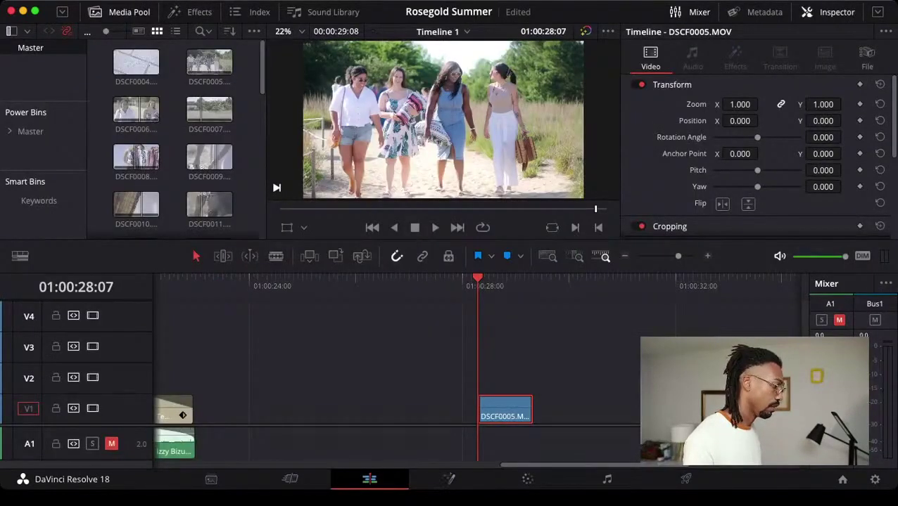
pyautogui.click(527, 479)
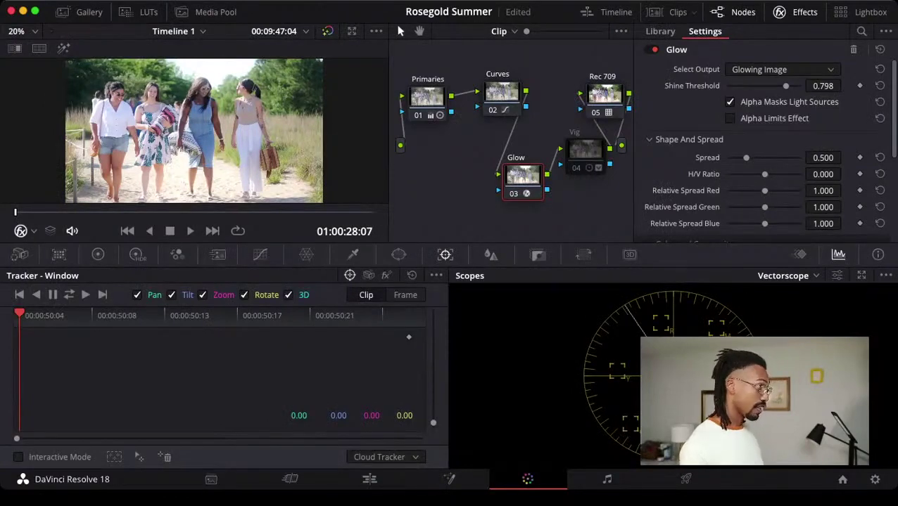
pyautogui.click(786, 12)
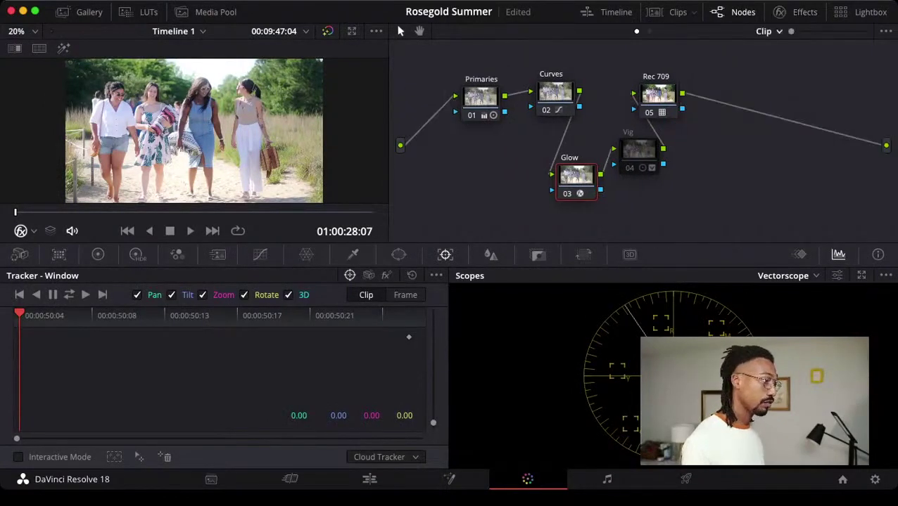
pyautogui.click(735, 12)
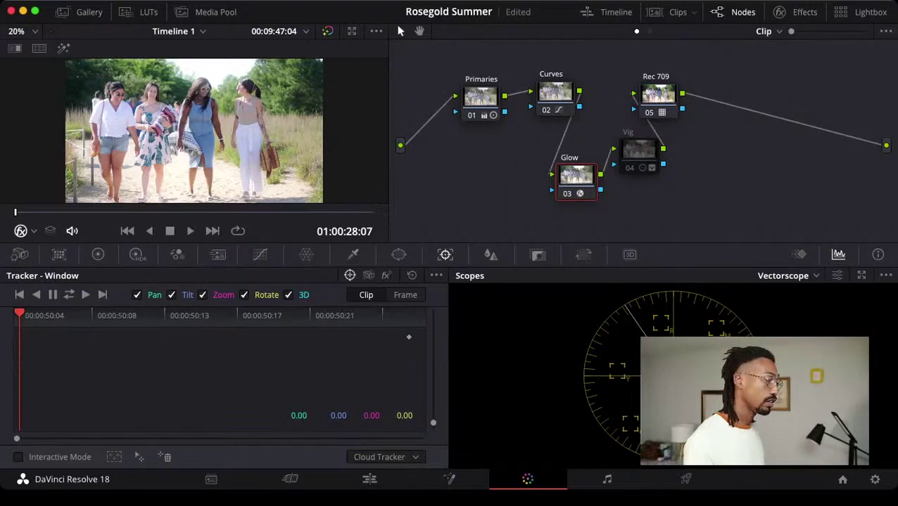
pyautogui.click(141, 12)
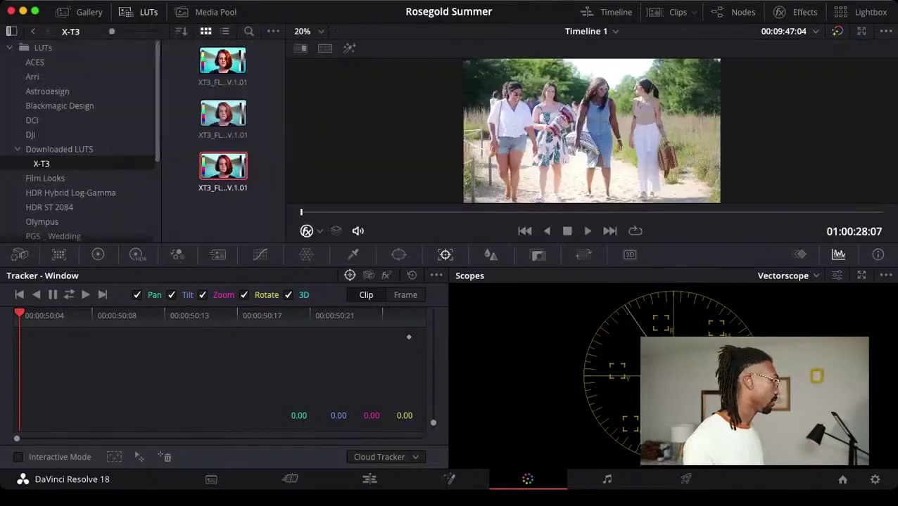
pyautogui.click(81, 12)
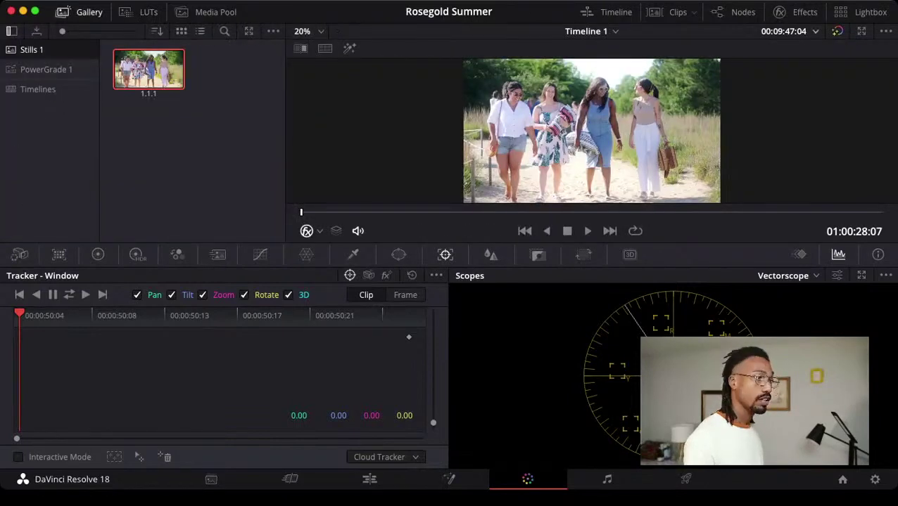
pyautogui.click(735, 12)
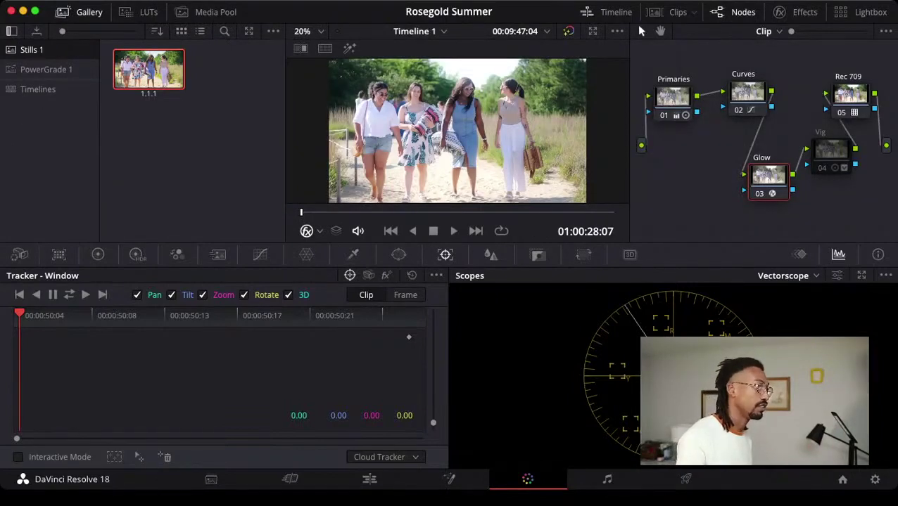
# Show the timeline and review the earlier graded clips, ending on the first clip at 01:00:00:09.
pyautogui.click(607, 12)
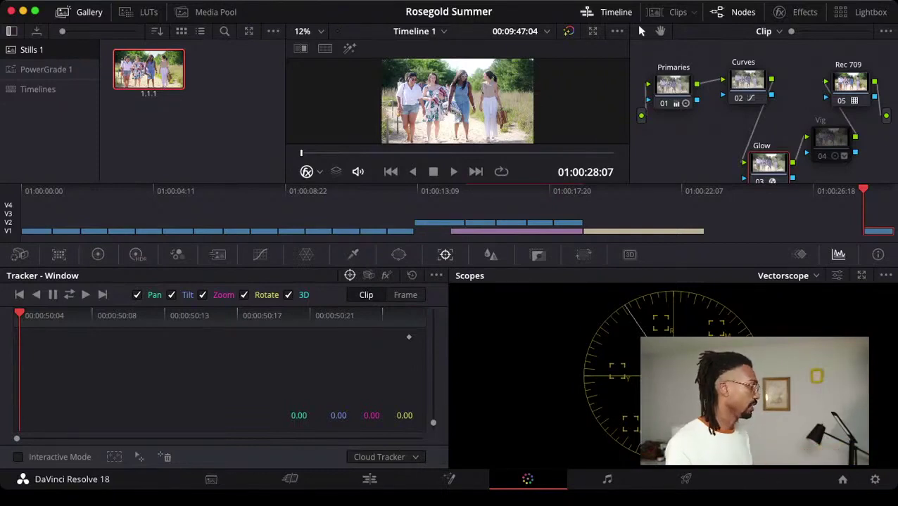
pyautogui.click(96, 190)
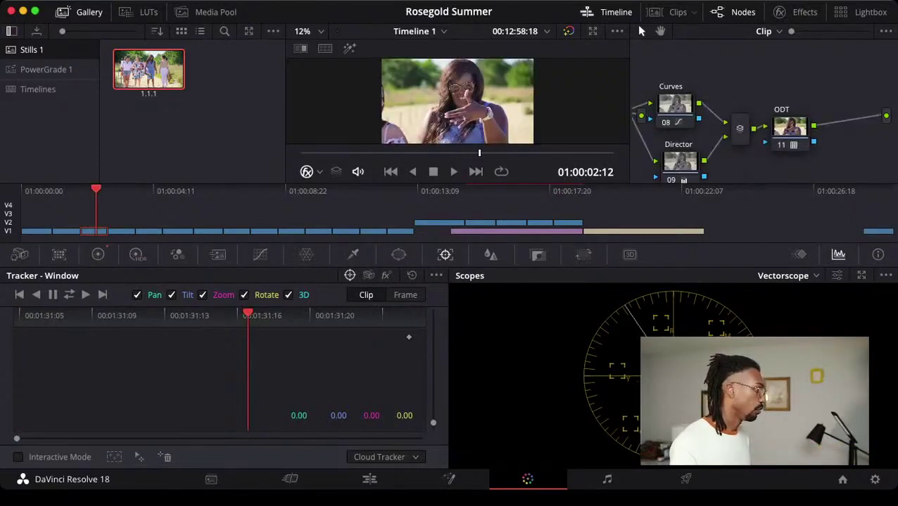
pyautogui.moveTo(95, 190); pyautogui.dragTo(41, 190)
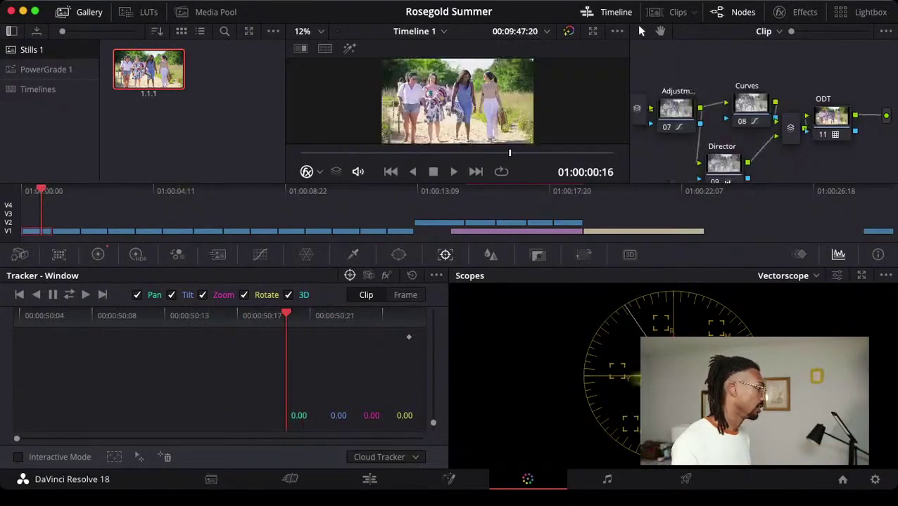
pyautogui.click(57, 190)
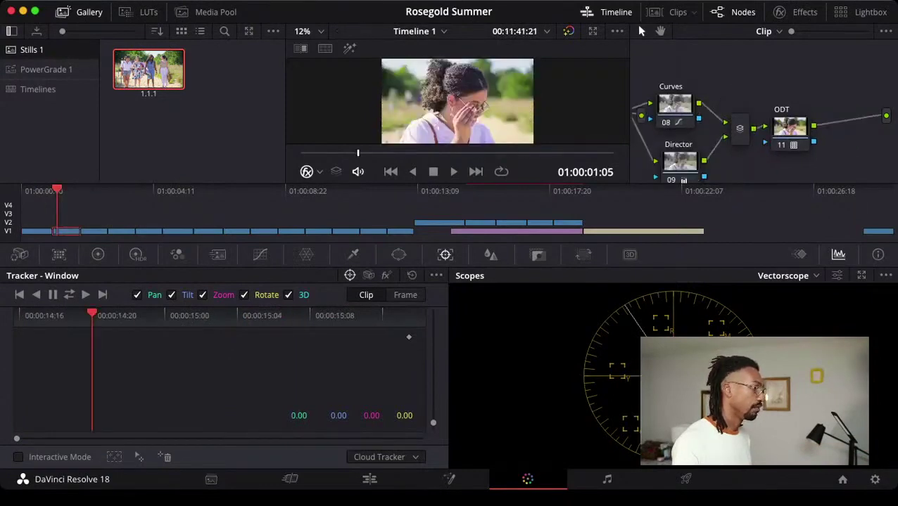
pyautogui.click(33, 190)
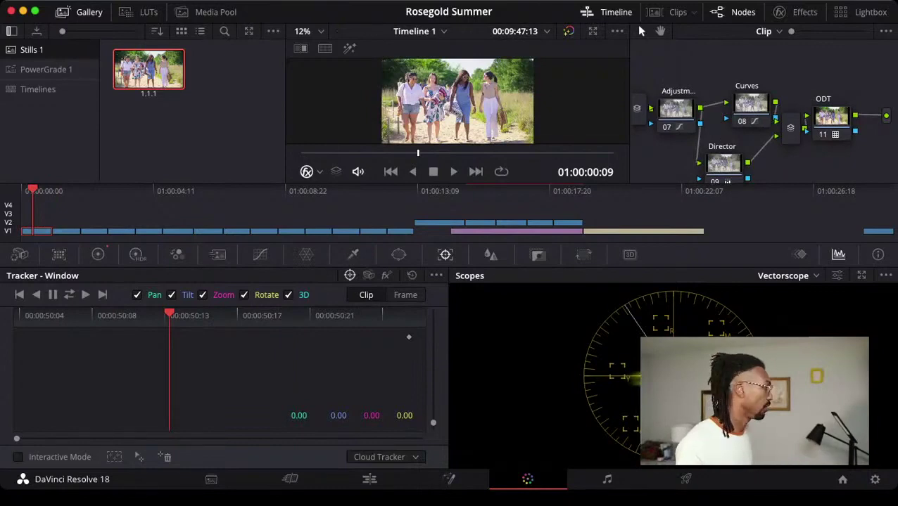
# Review the earlier graded clips along the timeline and return to the start of the last clip at 01:00:28:08.
pyautogui.click(69, 190)
pyautogui.click(93, 190)
pyautogui.click(151, 190)
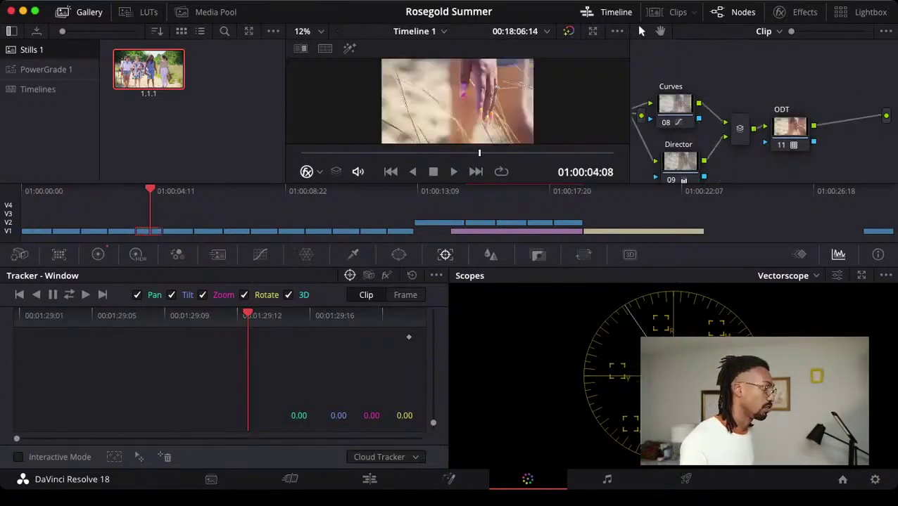
pyautogui.click(211, 190)
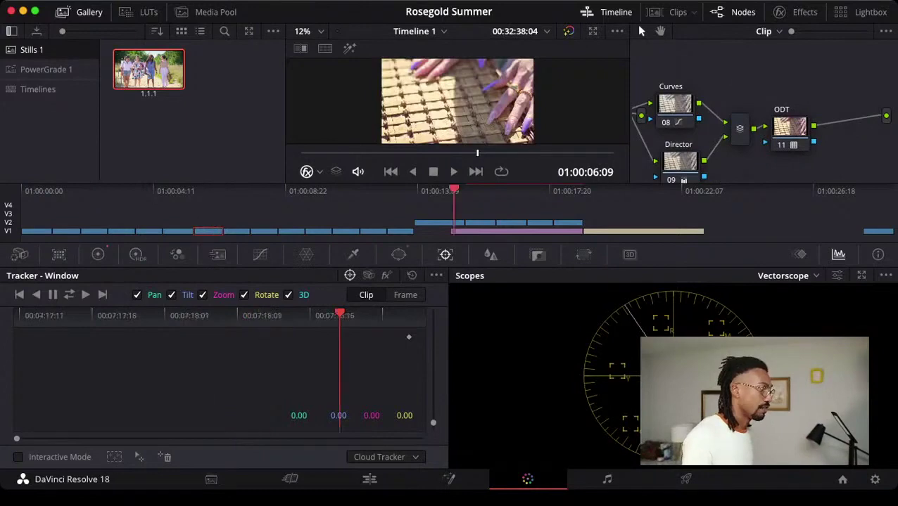
pyautogui.click(457, 190)
pyautogui.click(874, 190)
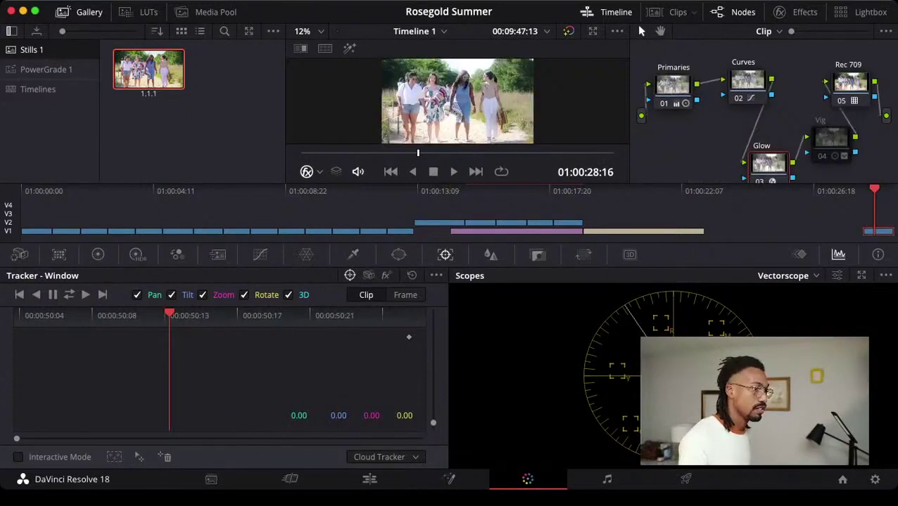
pyautogui.press('j')
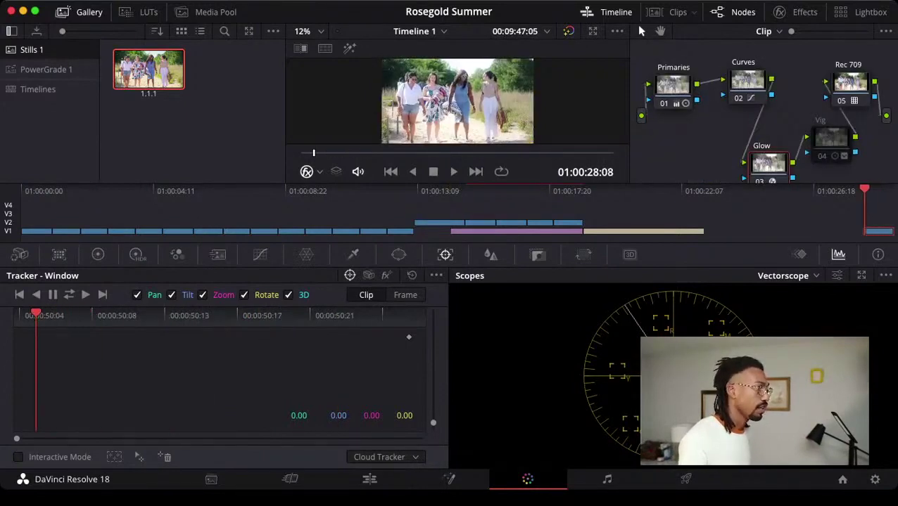
# Hide the node graph, gallery and timeline to enlarge the viewer, and play back the graded clip.
pyautogui.click(732, 12)
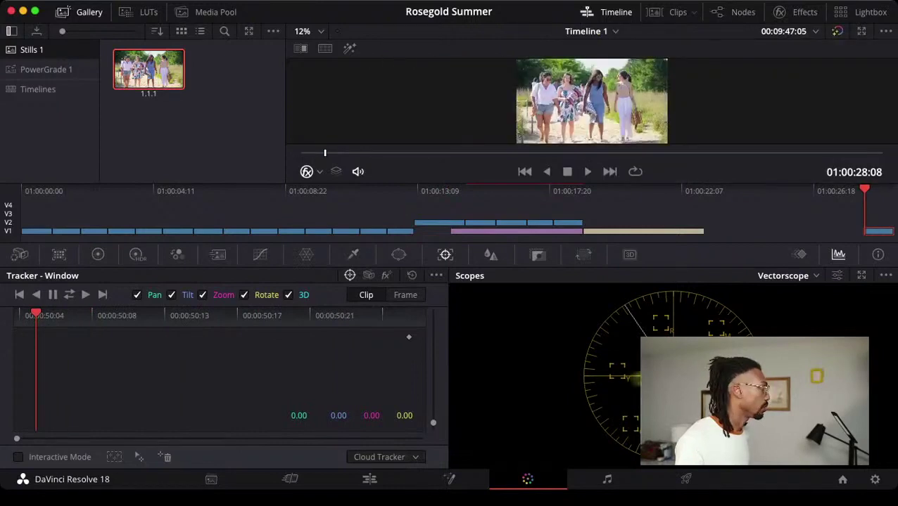
pyautogui.click(64, 12)
pyautogui.click(64, 12)
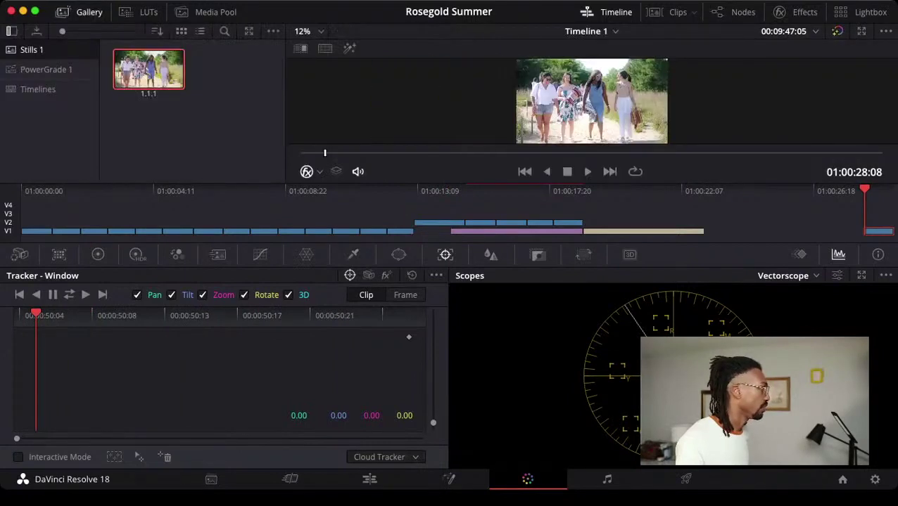
pyautogui.click(63, 12)
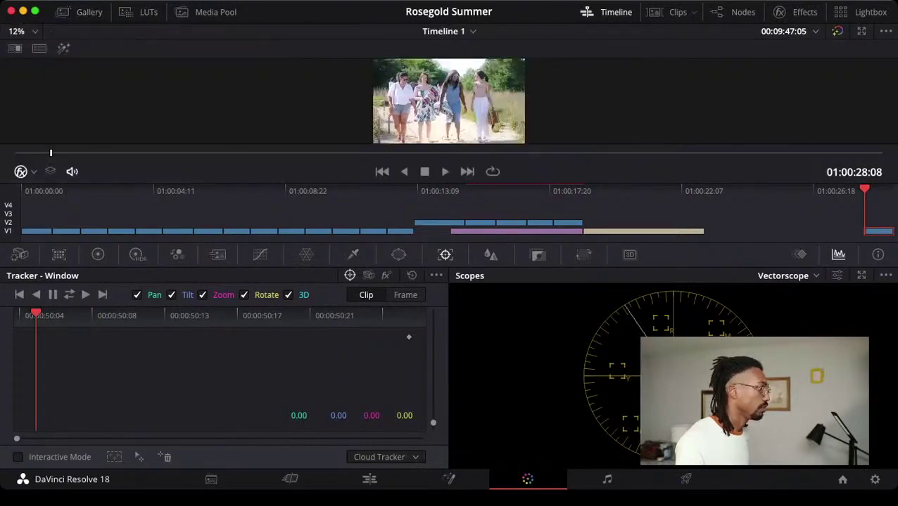
pyautogui.click(607, 12)
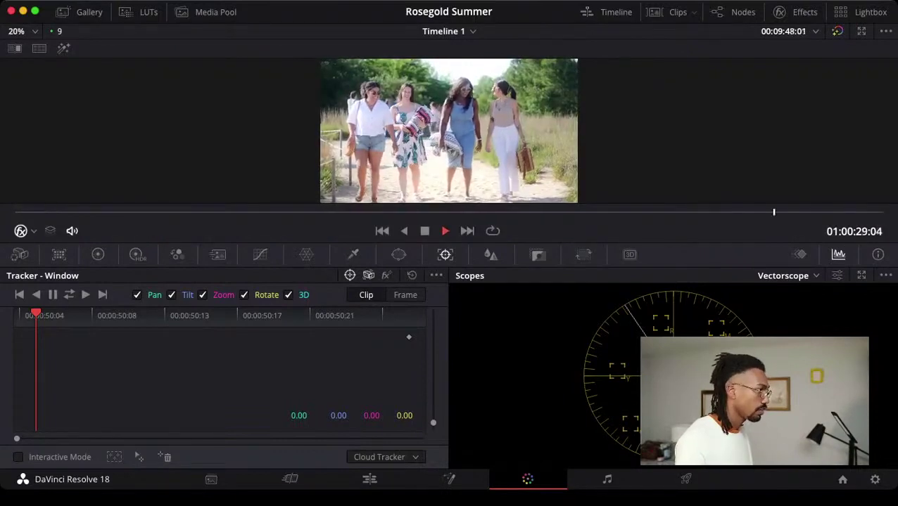
pyautogui.press('space')
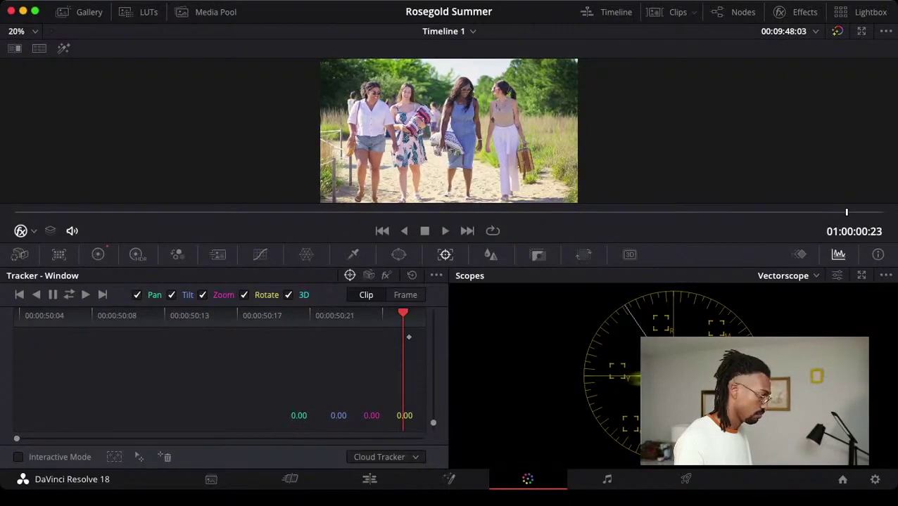
# On the Edit page, extend the end of the last DSCF0005.MOV clip on V1 to 01:00:35:08.
pyautogui.click(369, 479)
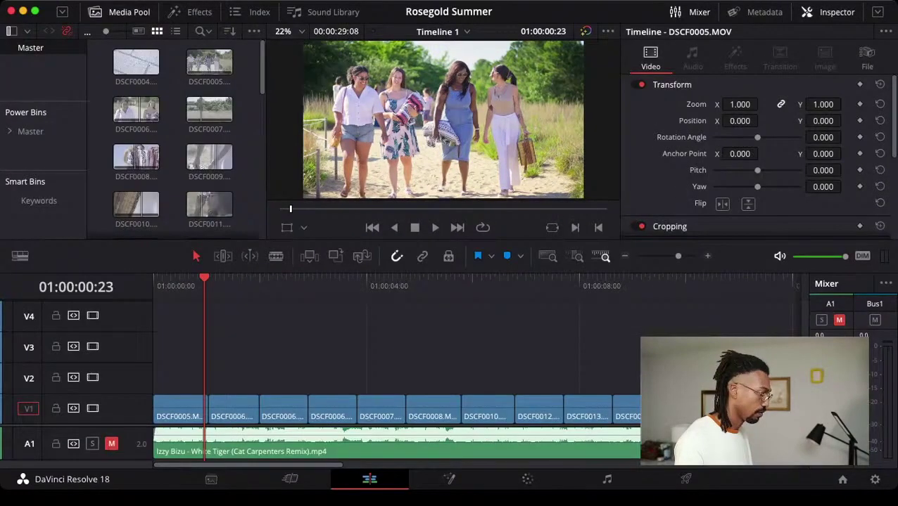
pyautogui.scroll(-8, 397, 366)
pyautogui.scroll(2, 397, 366)
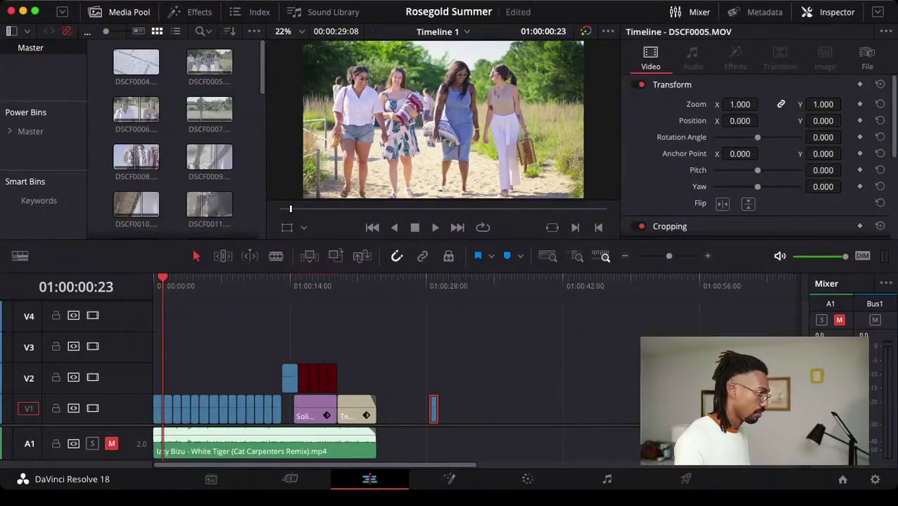
pyautogui.click(429, 279)
pyautogui.scroll(4, 429, 282)
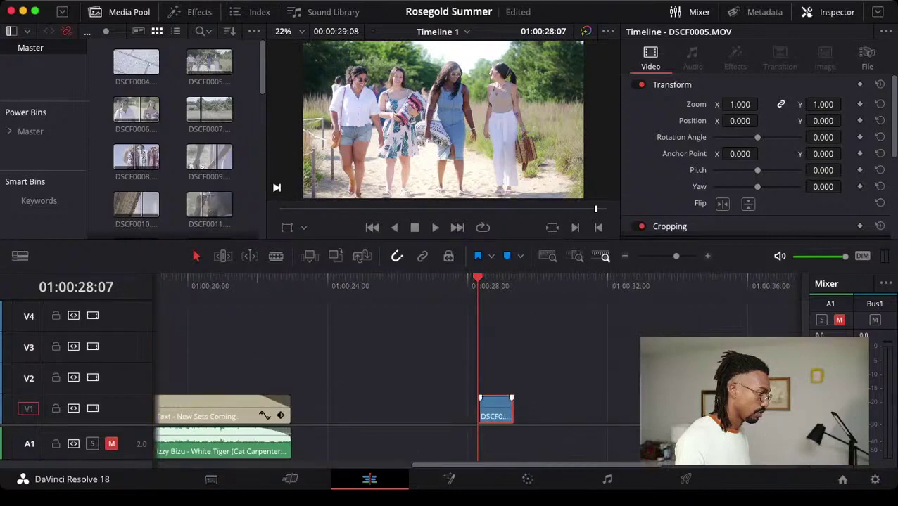
pyautogui.moveTo(511, 408); pyautogui.dragTo(723, 409)
pyautogui.scroll(-4, 456, 411)
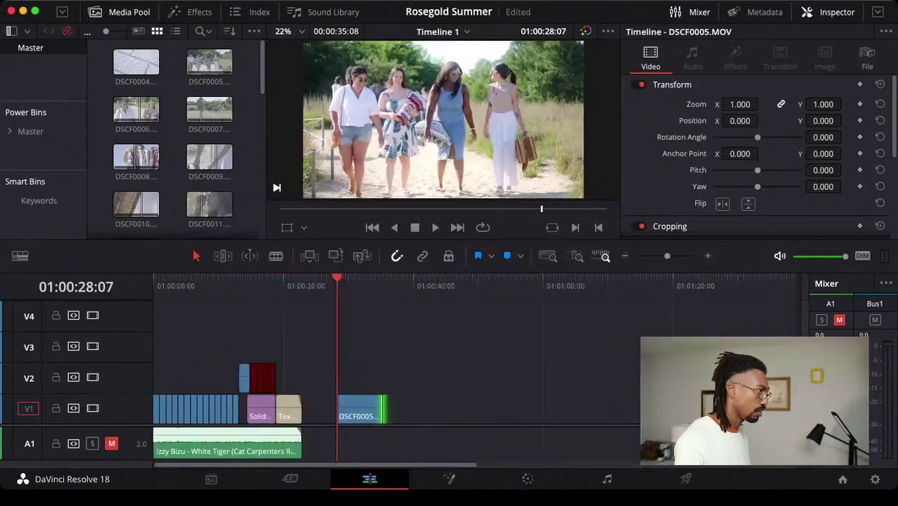
# Extend the last DSCF0005.MOV clip further until the timeline is 00:01:09:00 long.
pyautogui.scroll(1, 456, 411)
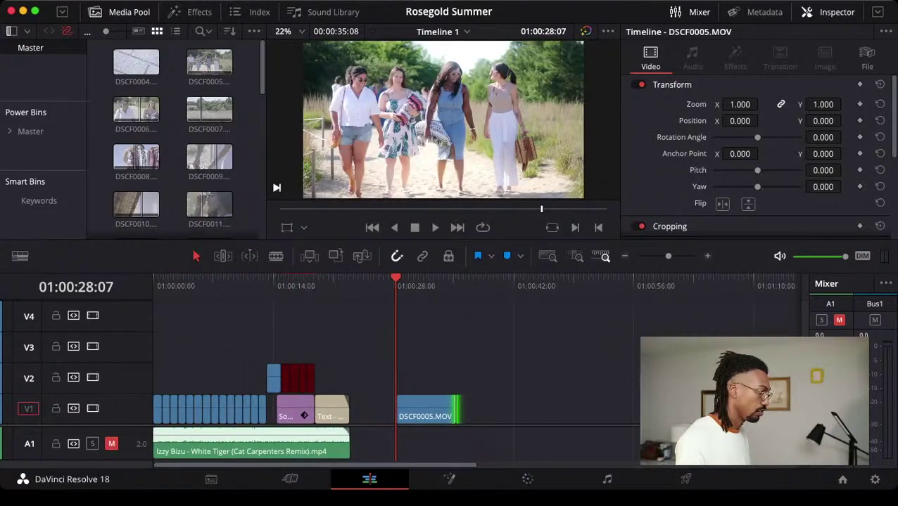
pyautogui.moveTo(456, 409); pyautogui.dragTo(576, 409)
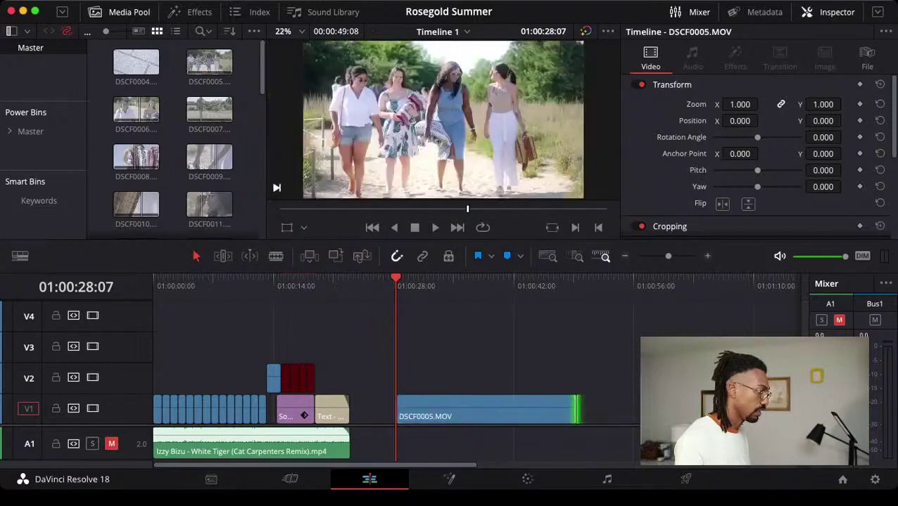
pyautogui.press('space')
pyautogui.press('Up')
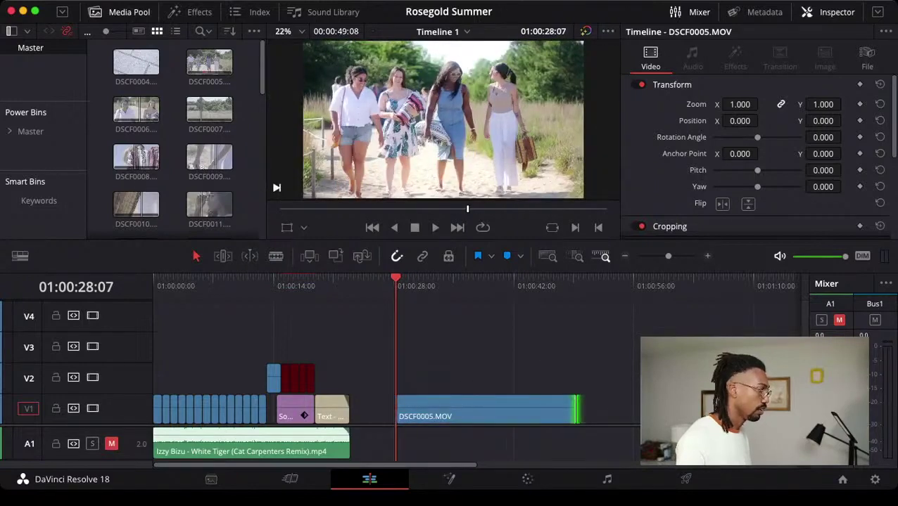
pyautogui.press('shift+super+a')
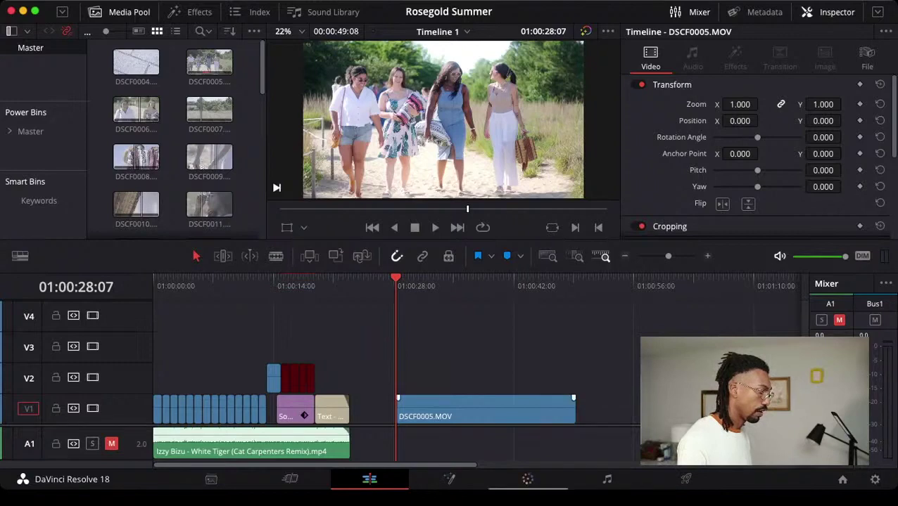
pyautogui.moveTo(573, 408); pyautogui.dragTo(745, 409)
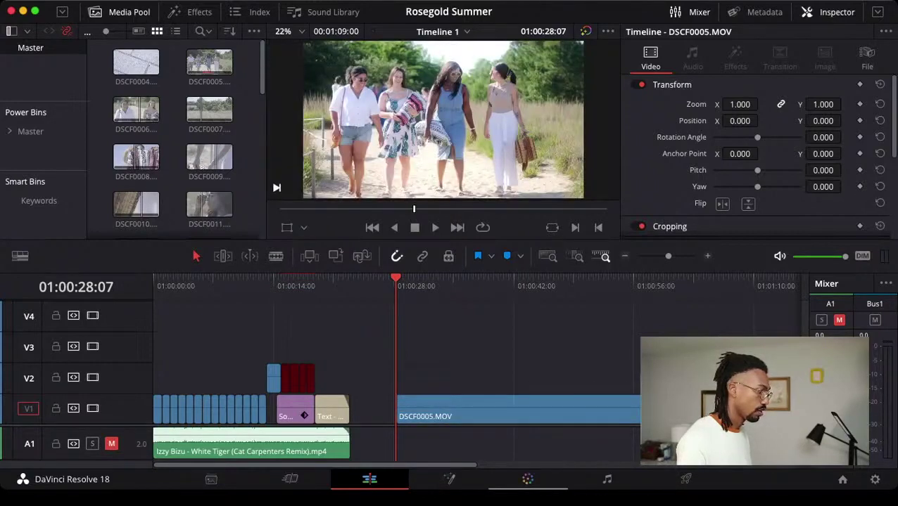
# Play the extended clip to check its motion, and stop the playhead at 01:00:31:20.
pyautogui.click(528, 479)
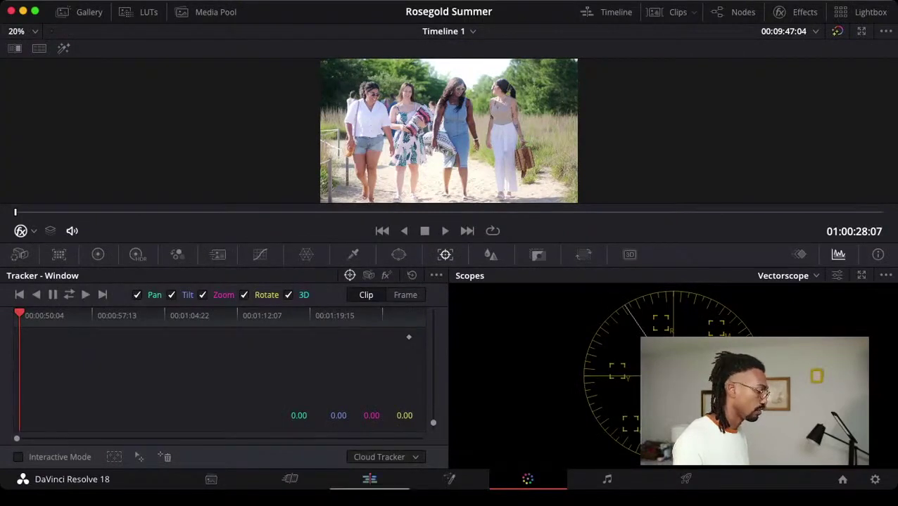
pyautogui.click(369, 479)
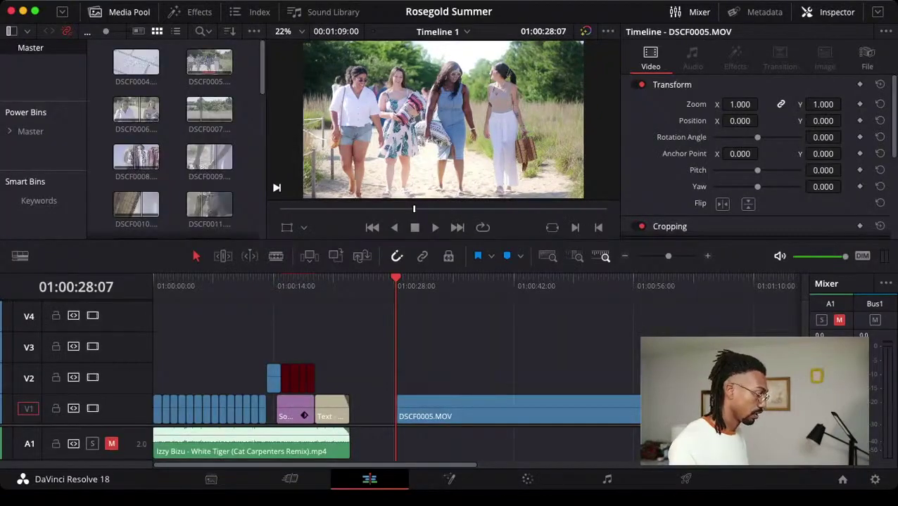
pyautogui.press('space')
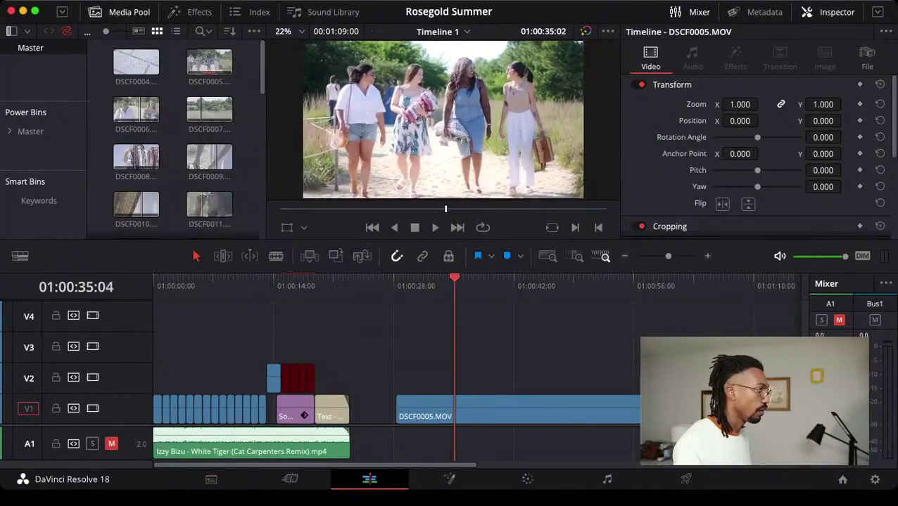
pyautogui.press('j')
pyautogui.press('j')
pyautogui.press('j')
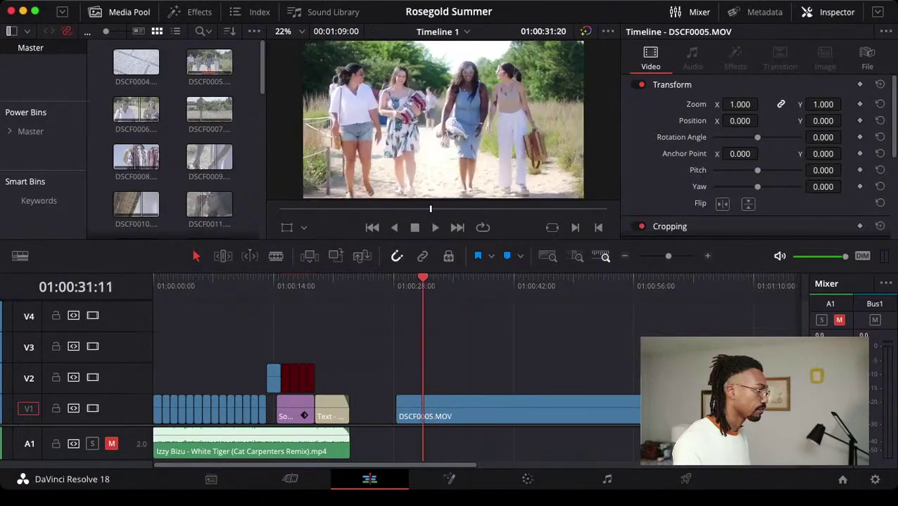
pyautogui.press('space')
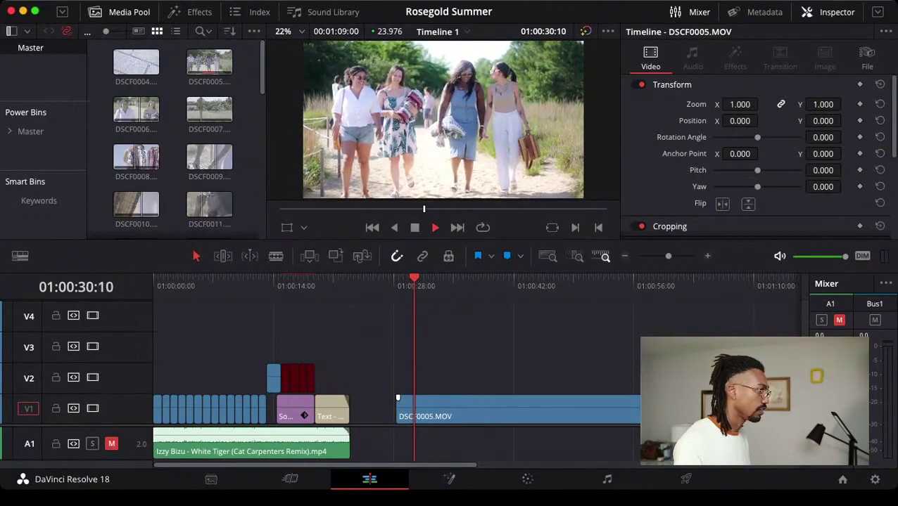
pyautogui.press('space')
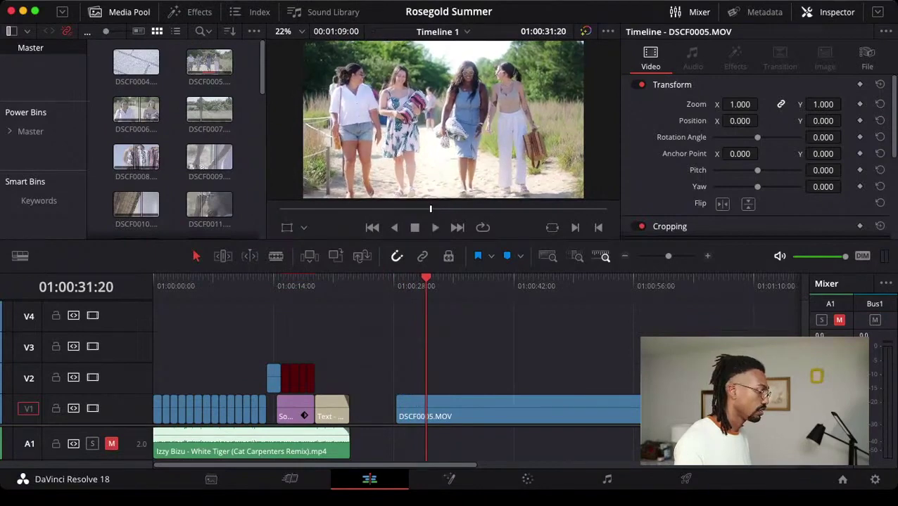
# Split the last DSCF0005.MOV clip at 01:00:31:20 and delete the part after the cut.
pyautogui.press('super+equal')
pyautogui.press('super+equal')
pyautogui.press('super+equal')
pyautogui.press('super+equal')
pyautogui.hotkey('shift', 'v')
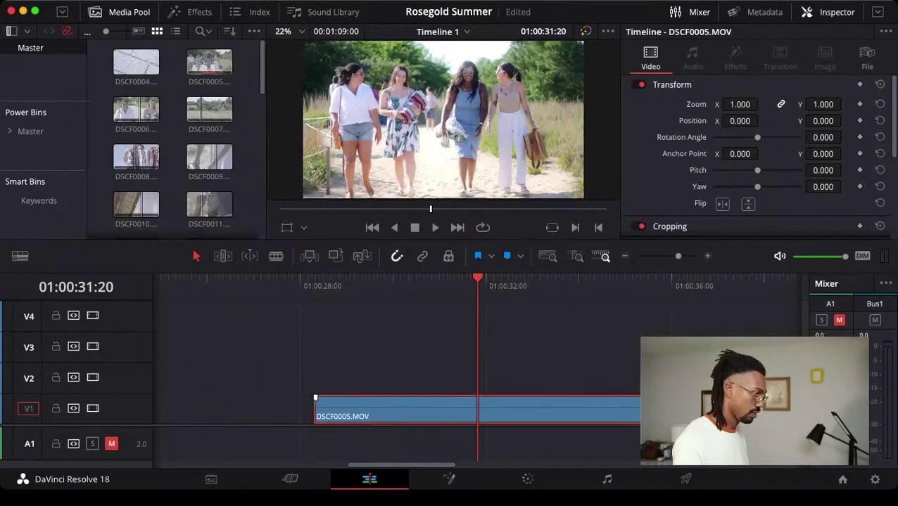
pyautogui.press('super+b')
pyautogui.press('BackSpace')
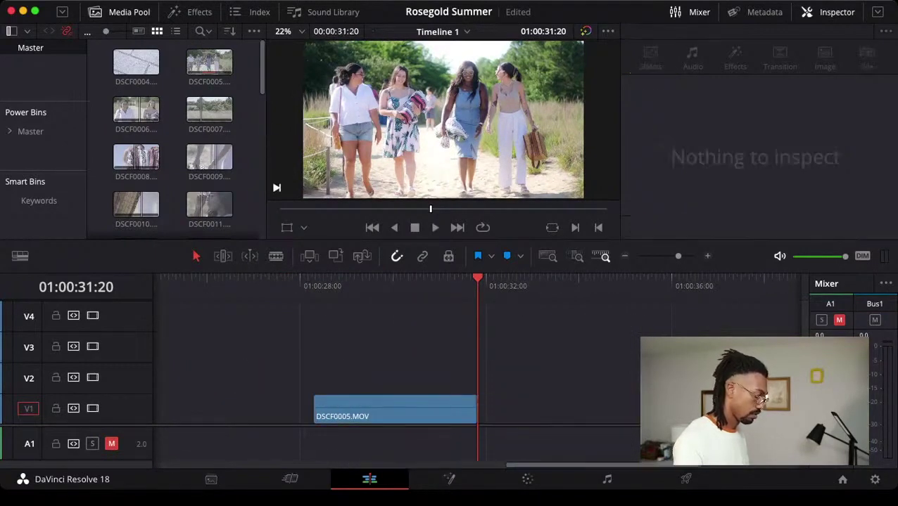
# Place a copy of the trimmed clip directly after it on V1 and select the first copy at 01:00:30:11.
pyautogui.moveTo(451, 411); pyautogui.dragTo(625, 410)
pyautogui.click(414, 280)
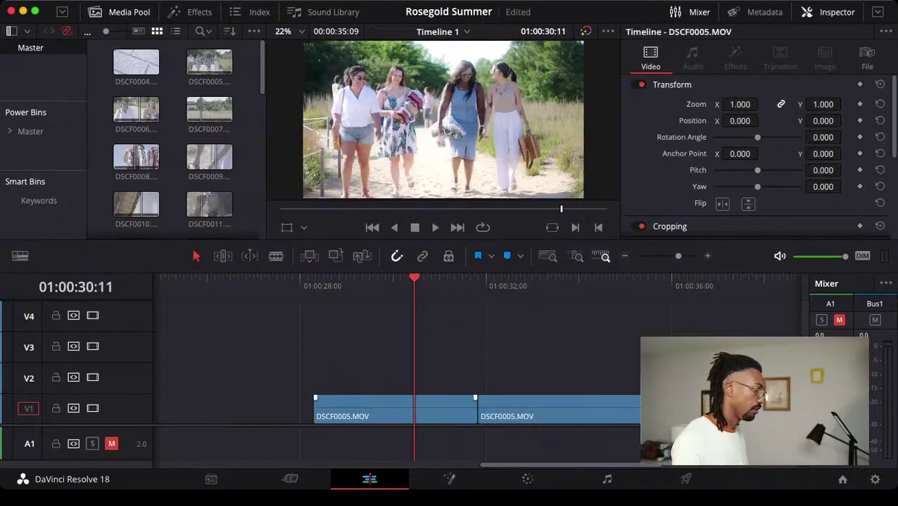
pyautogui.click(414, 410)
# On the Color page, show the first copy's node graph and disable its Primaries, Curves, Glow and Rec 709 nodes.
pyautogui.click(526, 479)
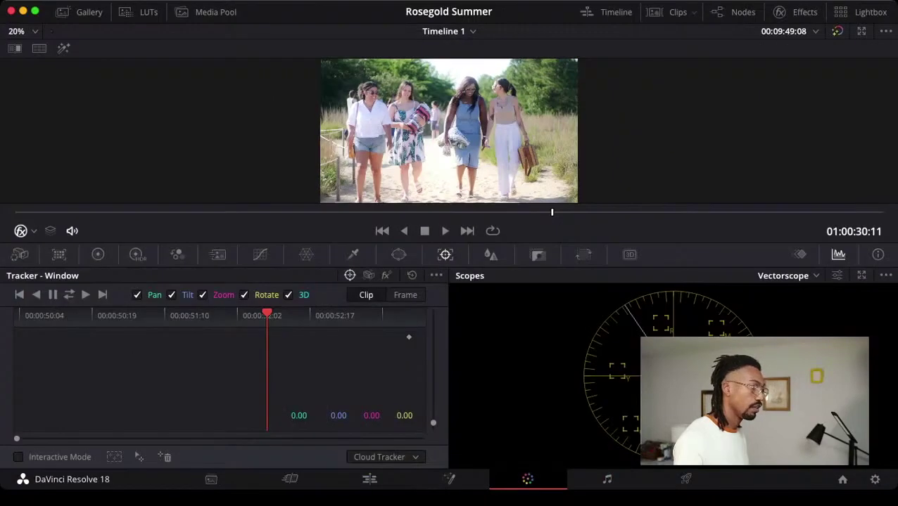
pyautogui.click(794, 12)
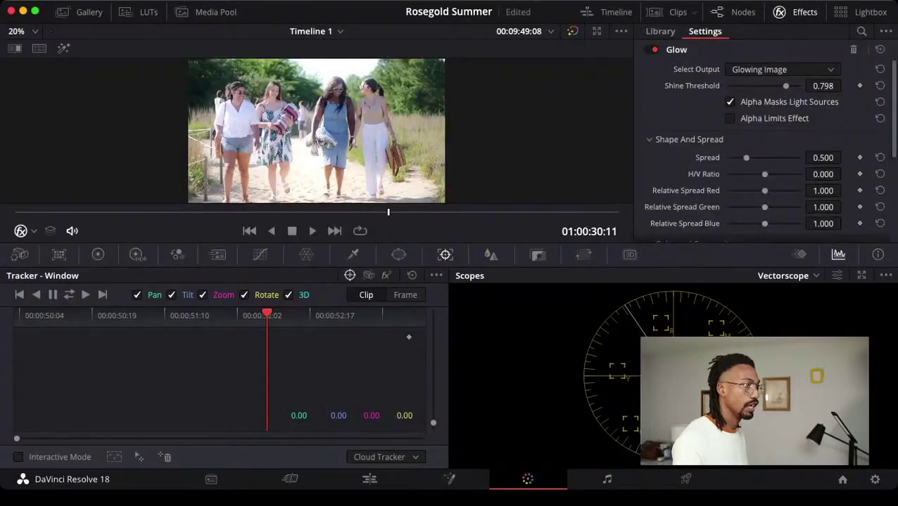
pyautogui.click(733, 12)
pyautogui.click(795, 12)
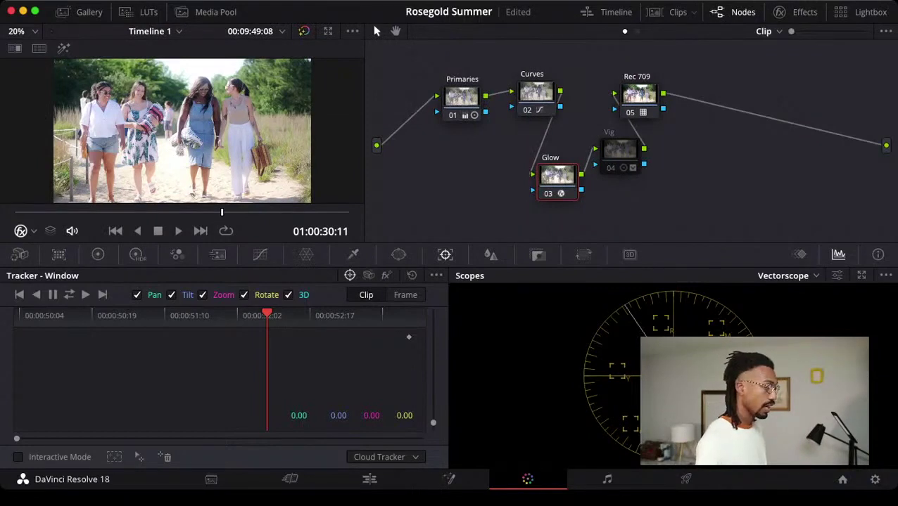
pyautogui.press('super+d')
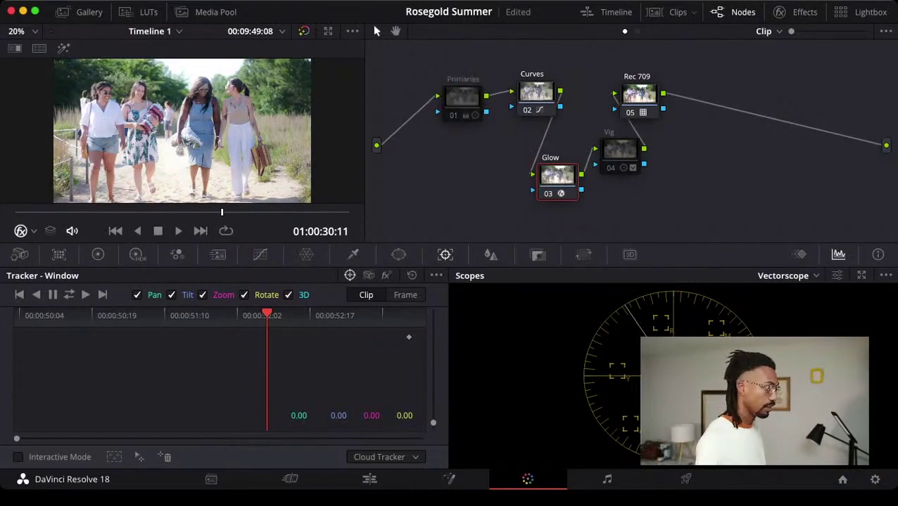
pyautogui.press('super+d')
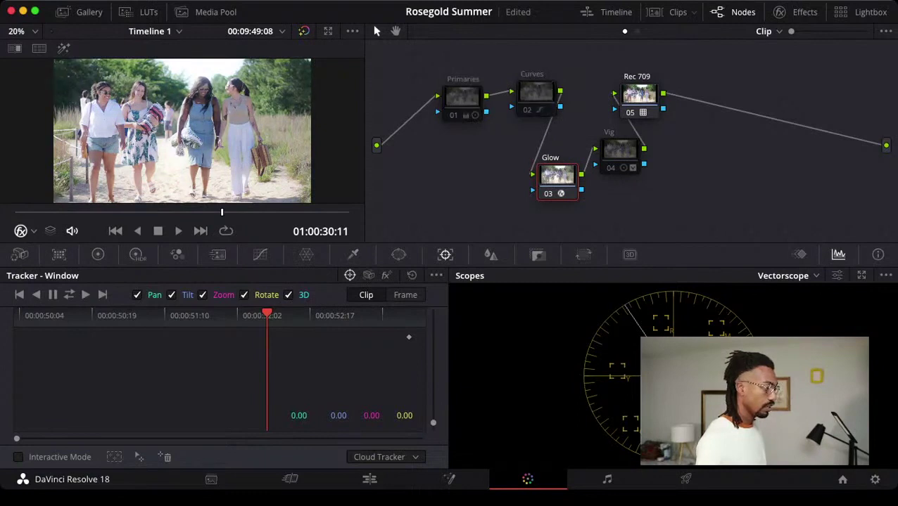
pyautogui.press('super+d')
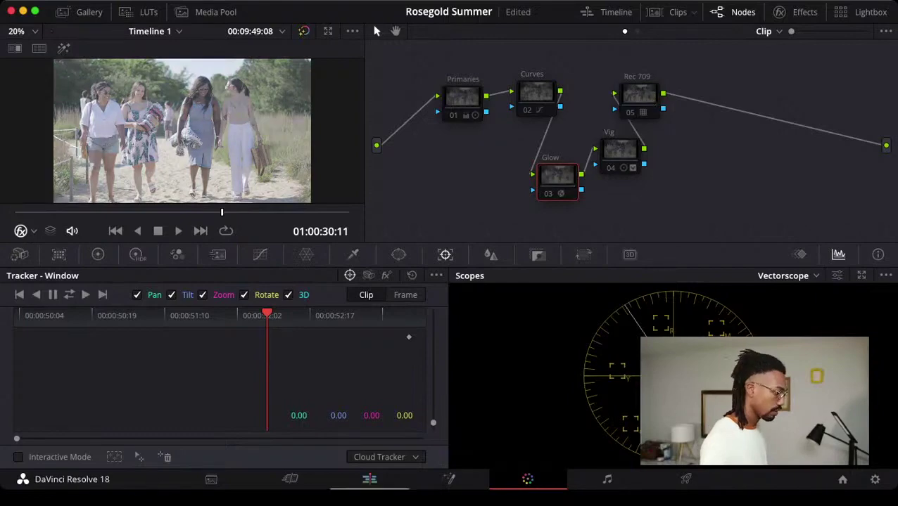
# Save the project from the Edit page and move the playhead to the end of the timeline.
pyautogui.click(369, 479)
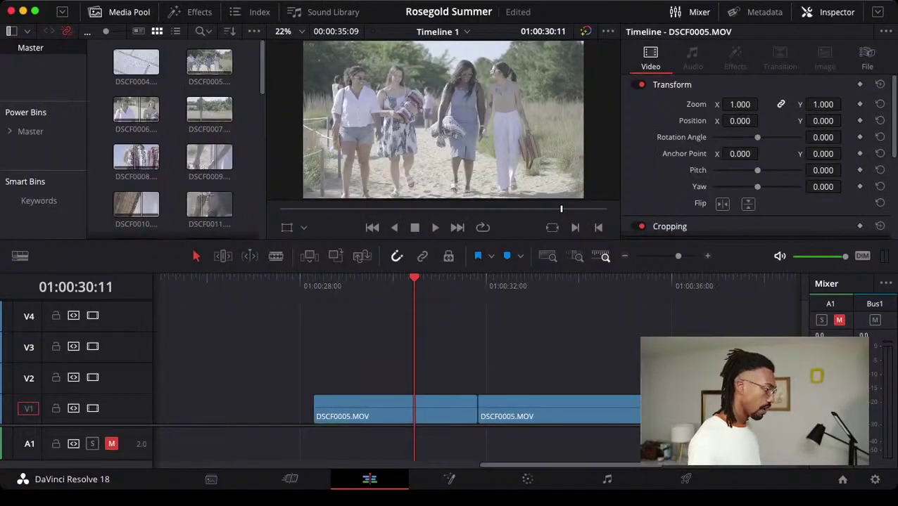
pyautogui.press('Up')
pyautogui.press('super+s')
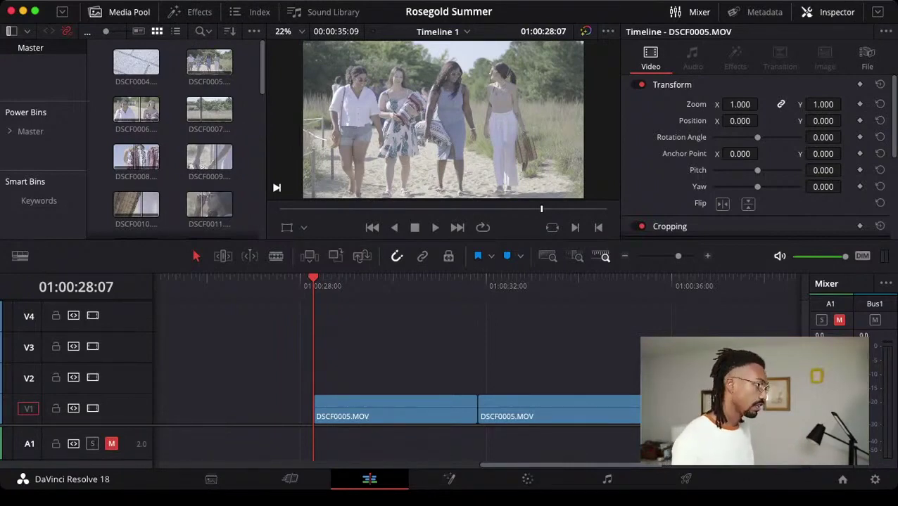
pyautogui.press('End')
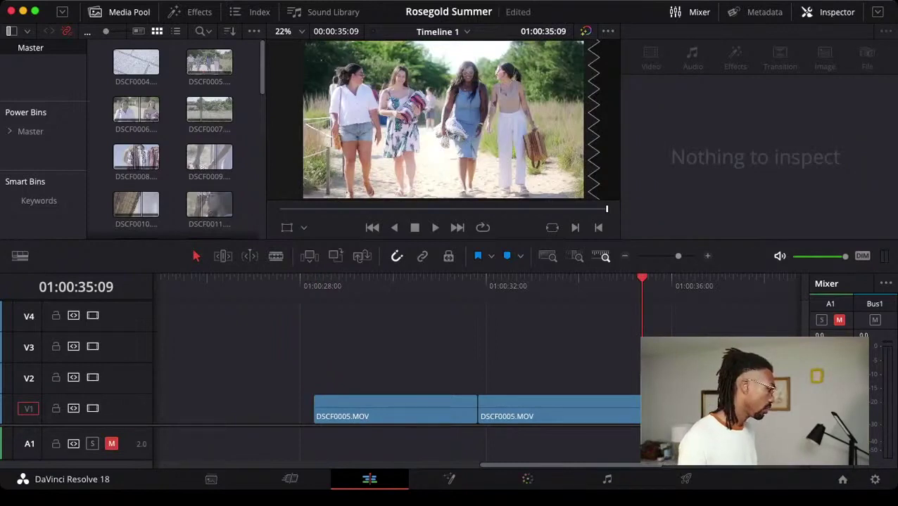